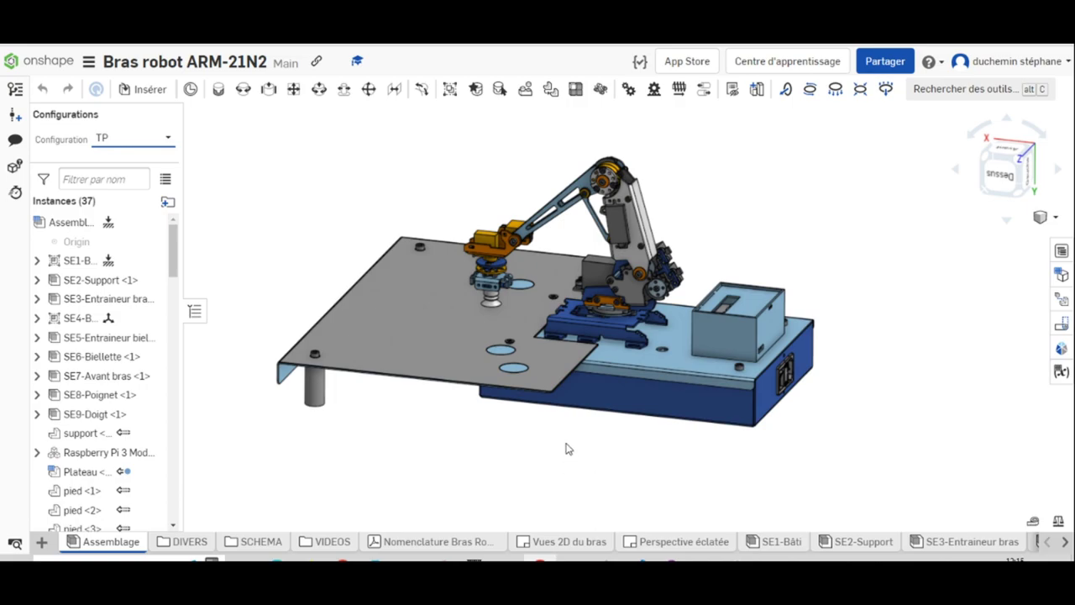
# Step: Orbit the robot arm assembly, then open the DIVERS folder of the Bras robot ARM-21N2 document
pyautogui.moveTo(504, 456); pyautogui.dragTo(504, 465, button='right')
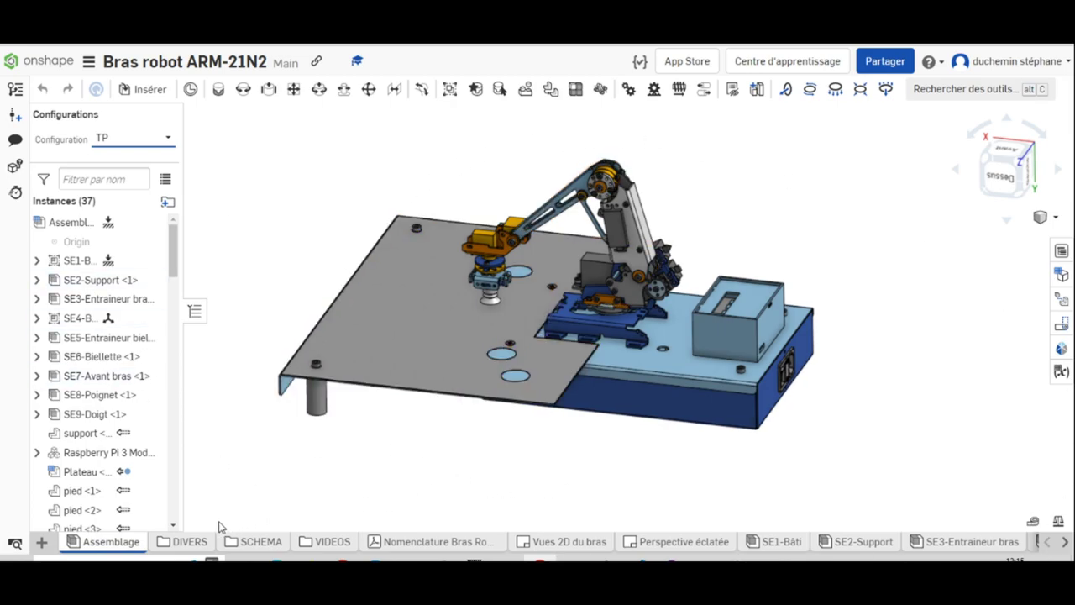
pyautogui.click(181, 542)
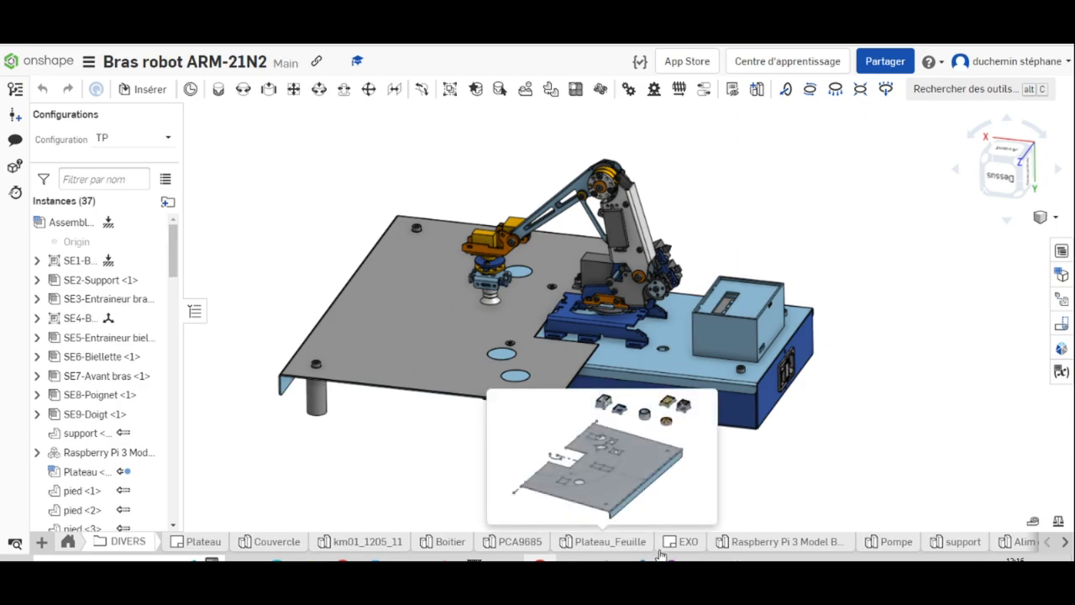
# Step: Open the EXO drawing and review the EX01 sheet
pyautogui.click(687, 543)
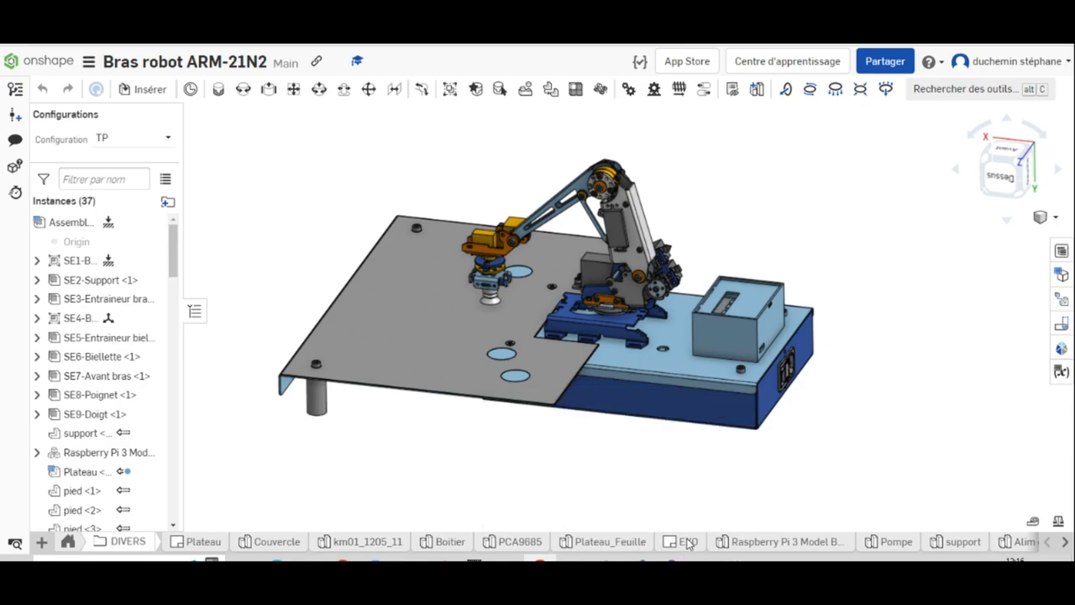
pyautogui.click(374, 195)
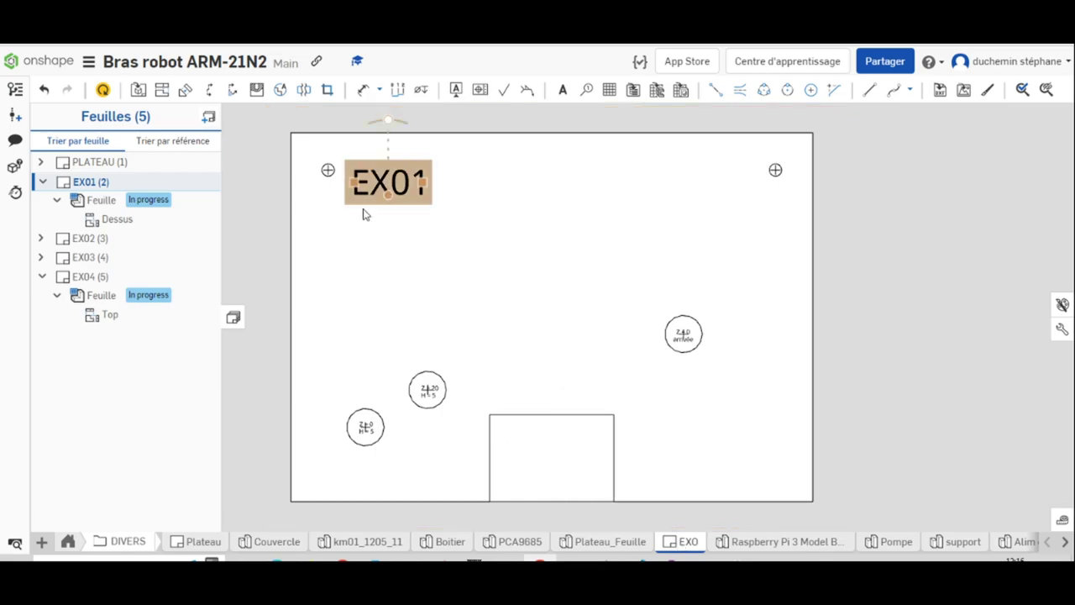
pyautogui.click(44, 182)
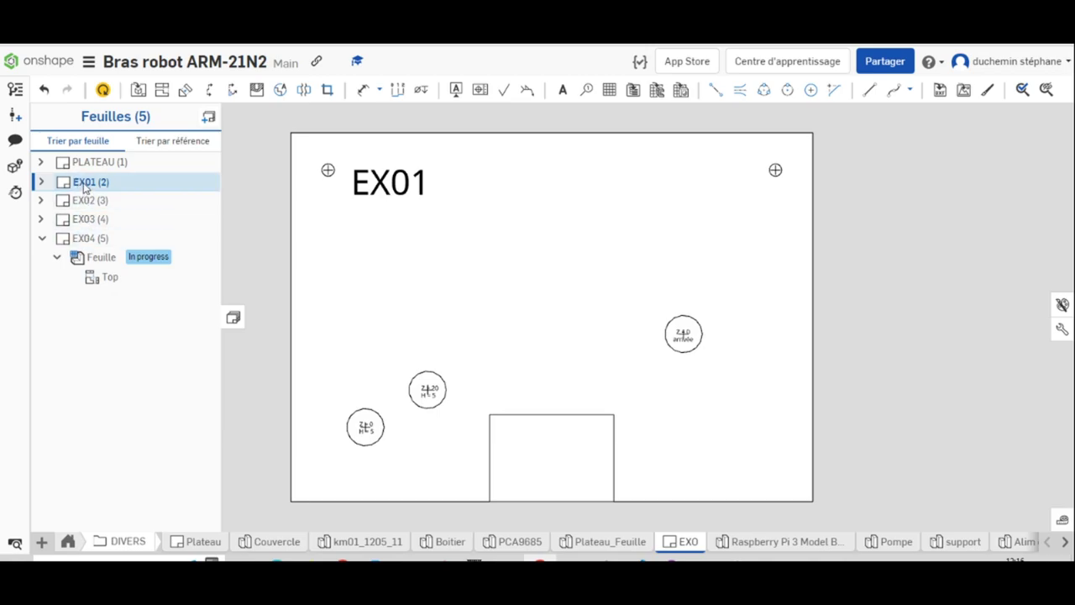
pyautogui.click(84, 186)
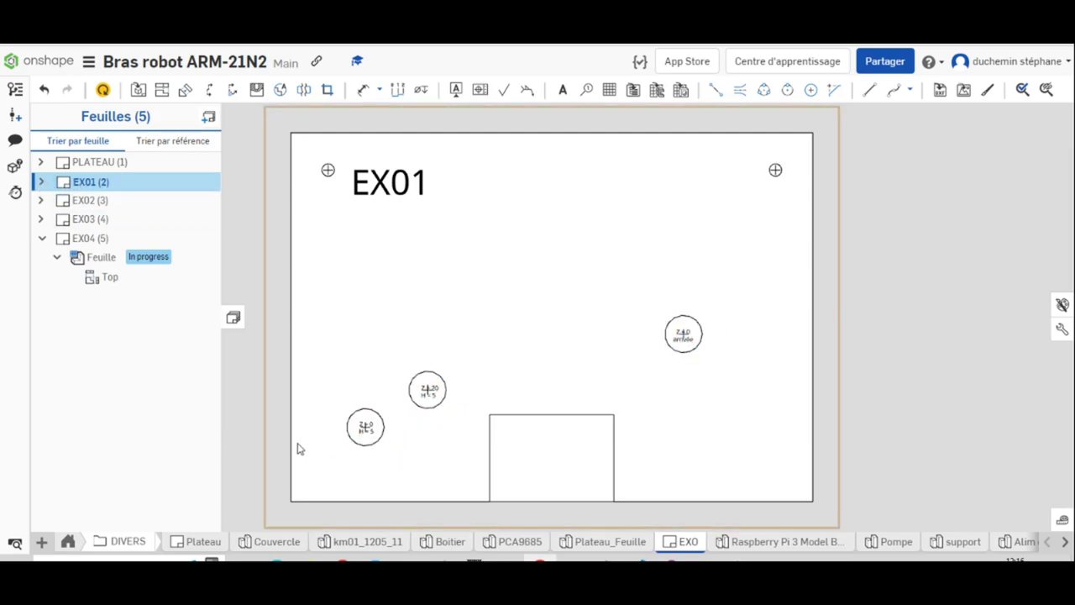
# Step: Step through the EX02, EX03 and EX04 sheets in turn
pyautogui.click(82, 203)
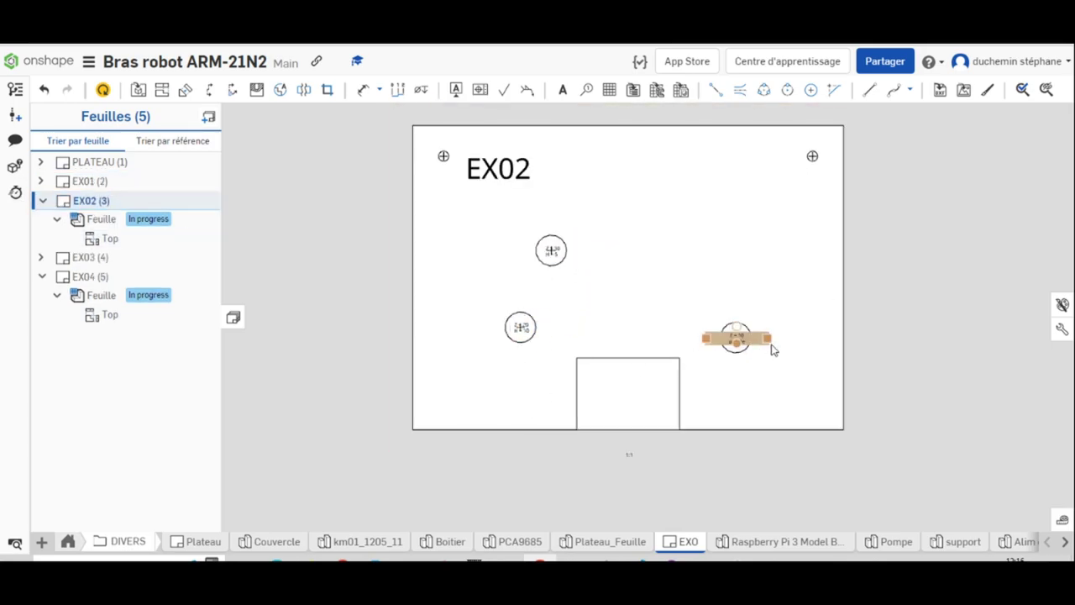
pyautogui.scroll(-2, 773, 349)
pyautogui.scroll(2, 772, 349)
pyautogui.scroll(2, 769, 346)
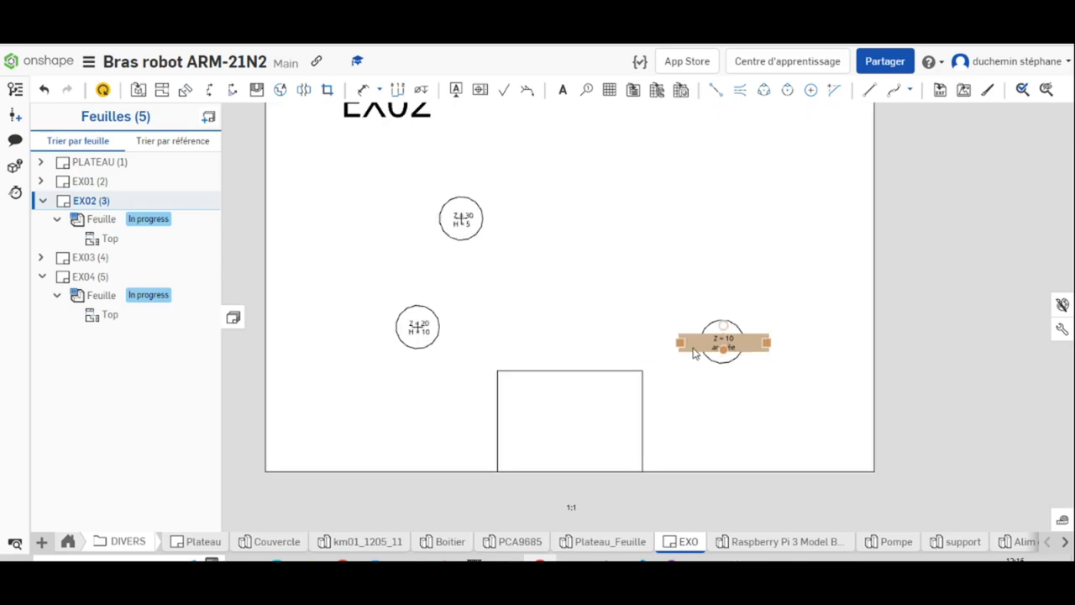
pyautogui.click(81, 261)
pyautogui.click(101, 284)
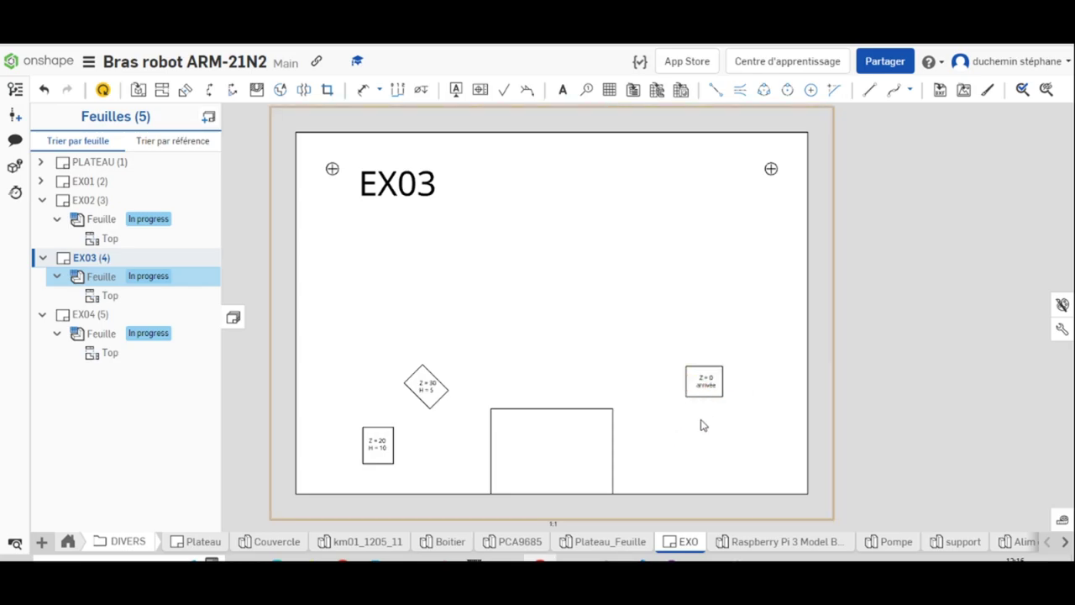
pyautogui.click(95, 317)
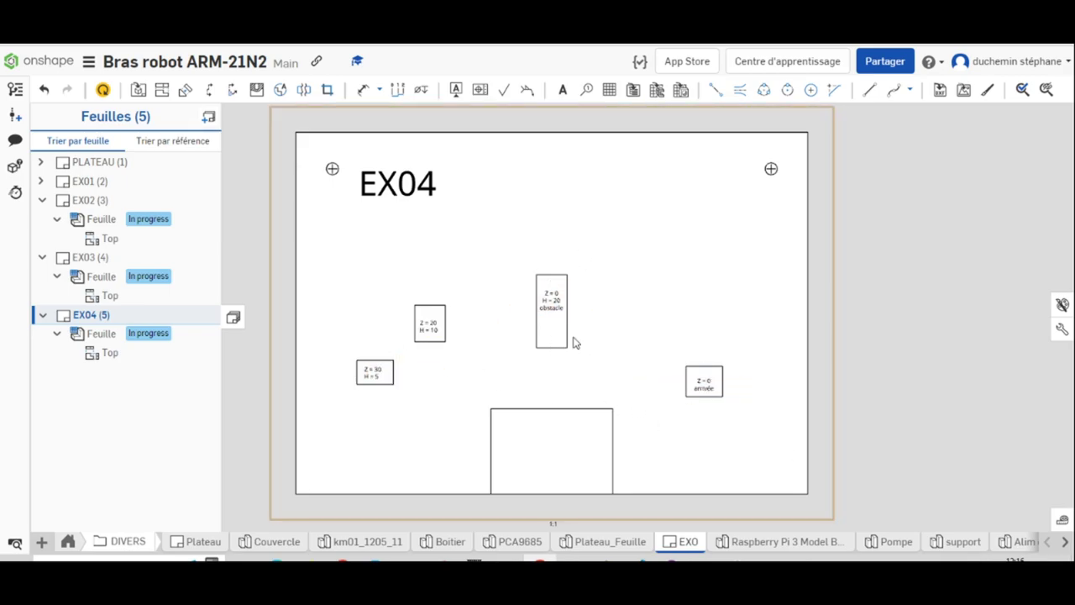
# Step: Zoom in on EX04's Z/H obstacle notes and collapse the EX02–EX04 sheet nodes
pyautogui.scroll(3, 362, 391)
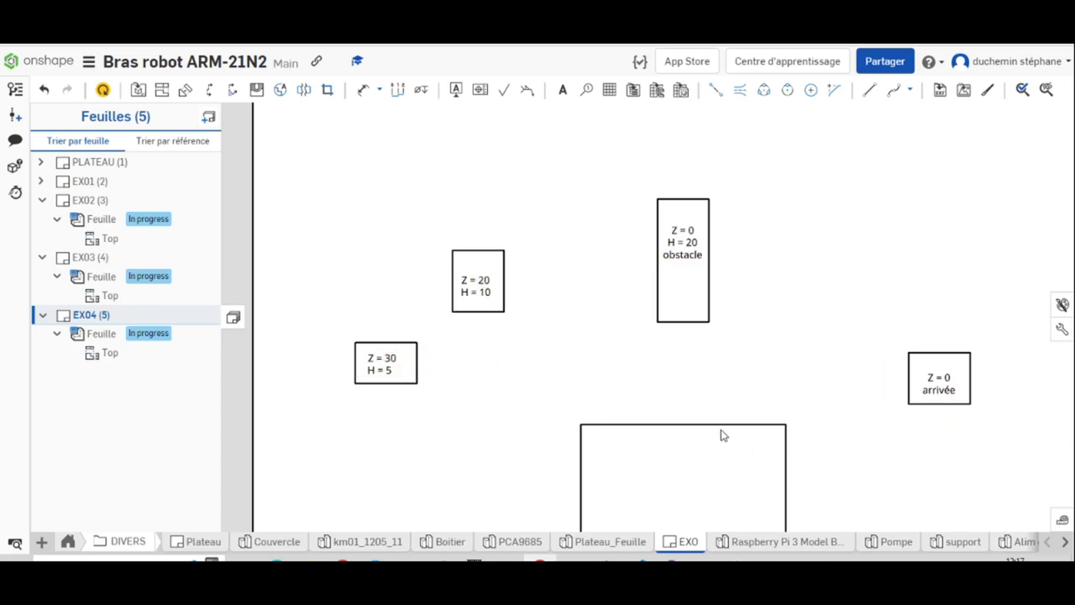
pyautogui.scroll(3, 686, 384)
pyautogui.scroll(-7, 685, 384)
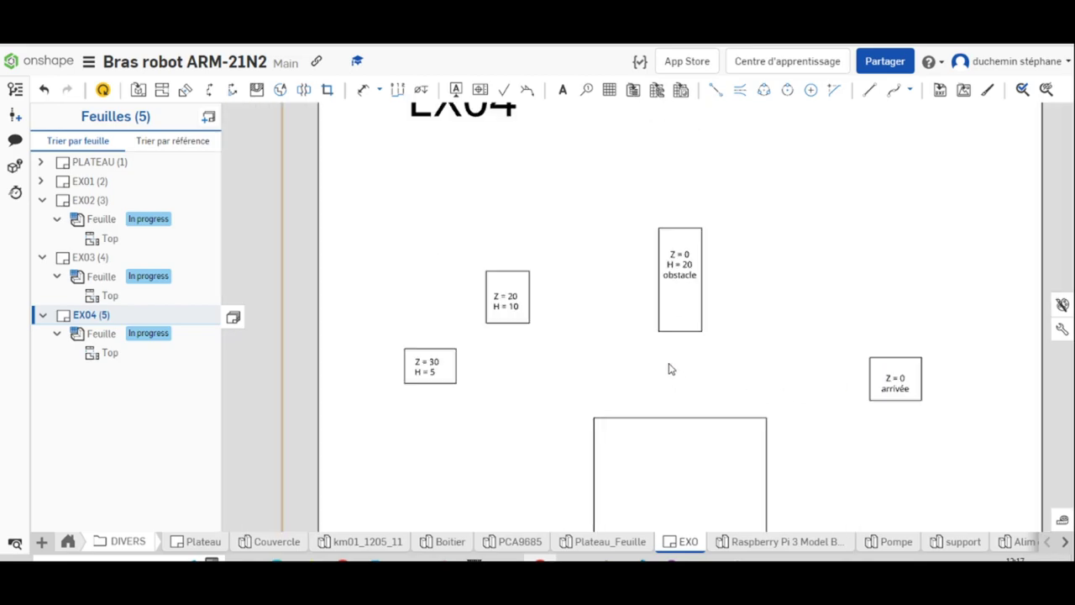
pyautogui.scroll(1, 669, 367)
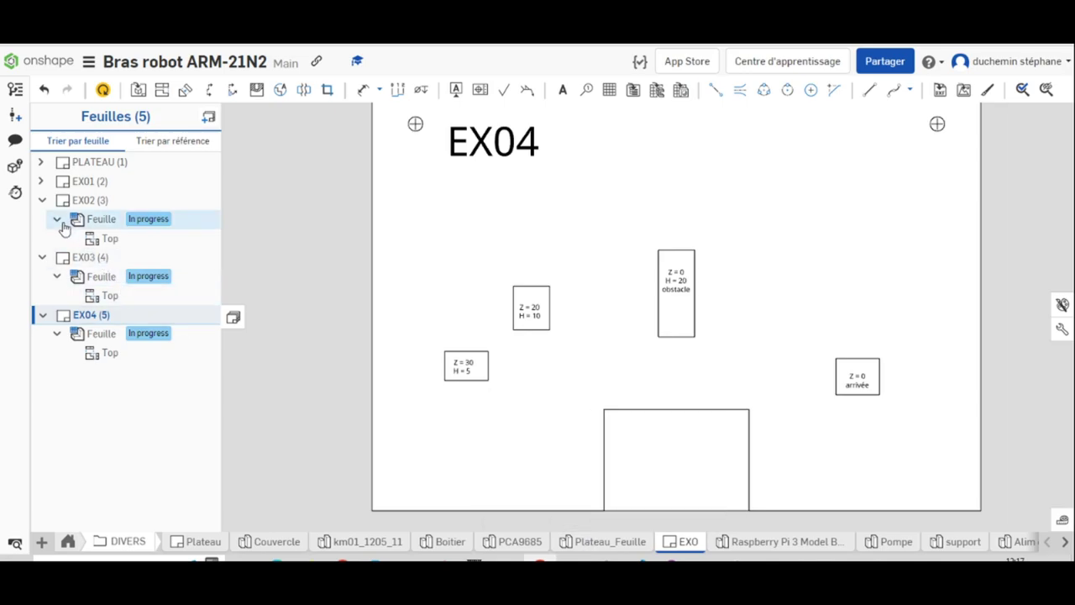
pyautogui.click(42, 201)
pyautogui.click(42, 218)
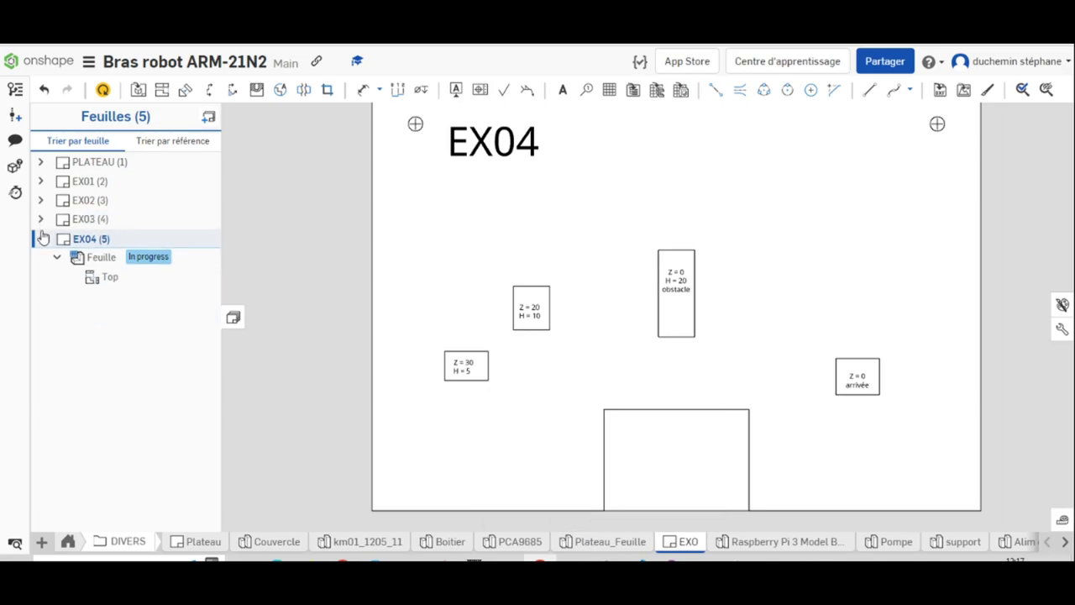
pyautogui.click(41, 239)
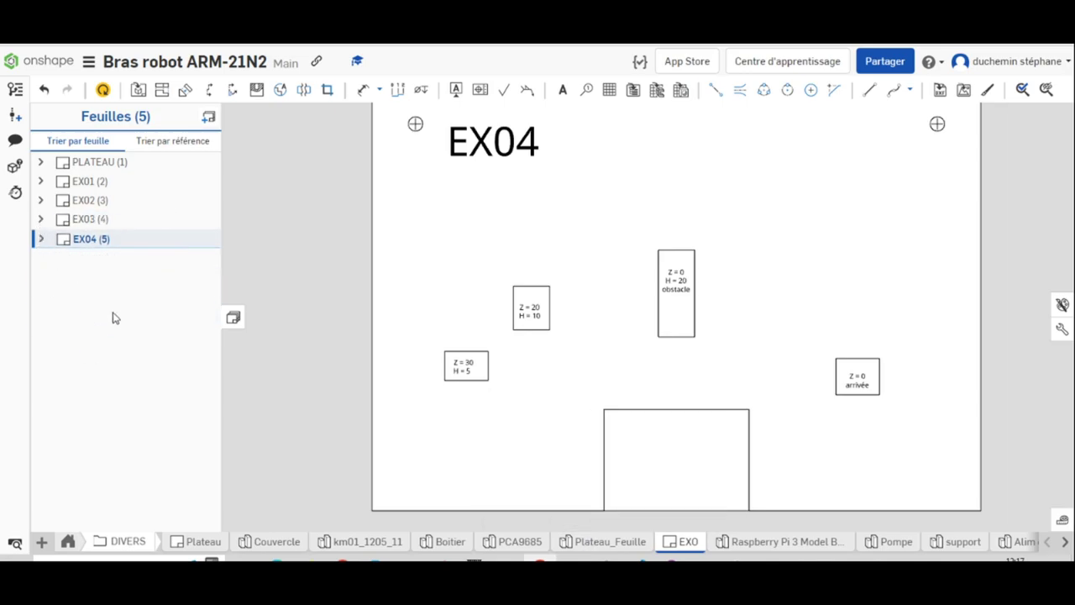
# Step: Open the Plateau_Feuille part studio and tilt the plate toward a top-down view
pyautogui.click(602, 544)
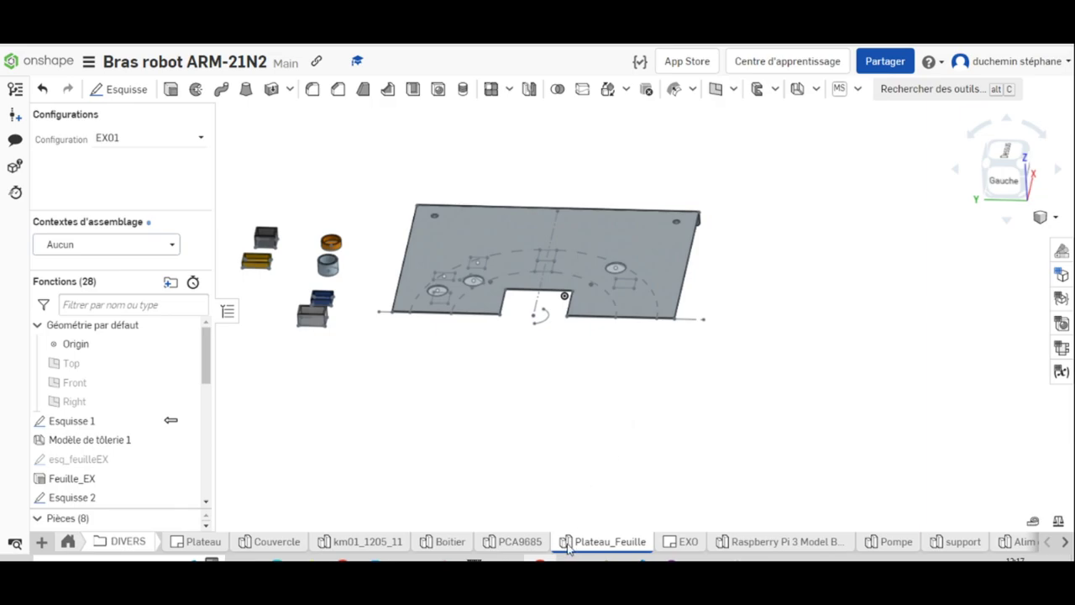
pyautogui.moveTo(491, 425)
pyautogui.mouseDown(button='right')
pyautogui.moveTo(511, 403)
pyautogui.moveTo(479, 425)
pyautogui.mouseUp(button='right')
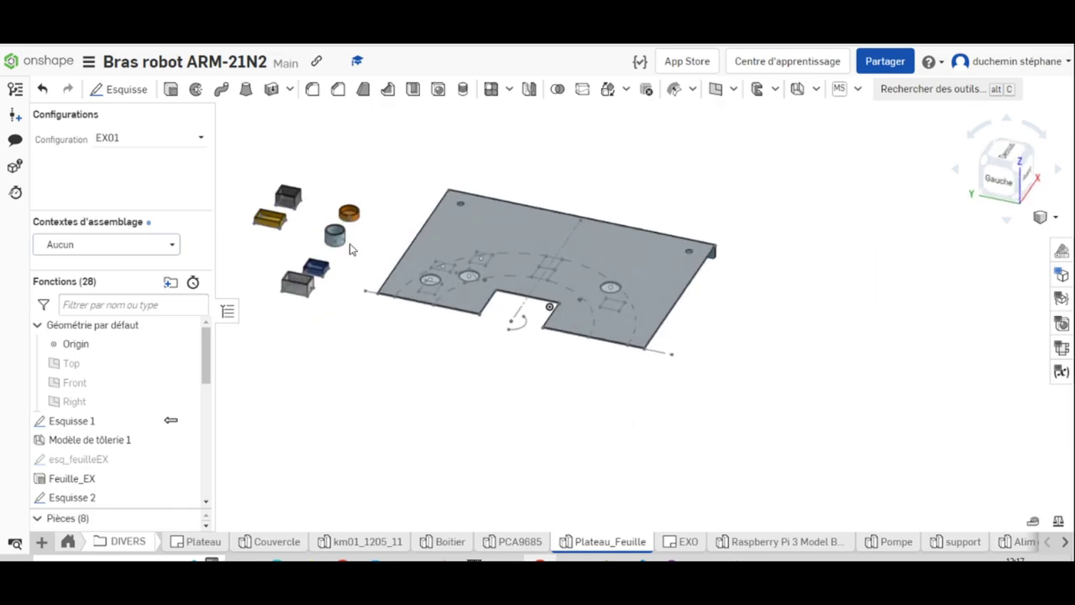
pyautogui.scroll(-3, 327, 223)
pyautogui.scroll(2, 327, 223)
pyautogui.scroll(3, 326, 240)
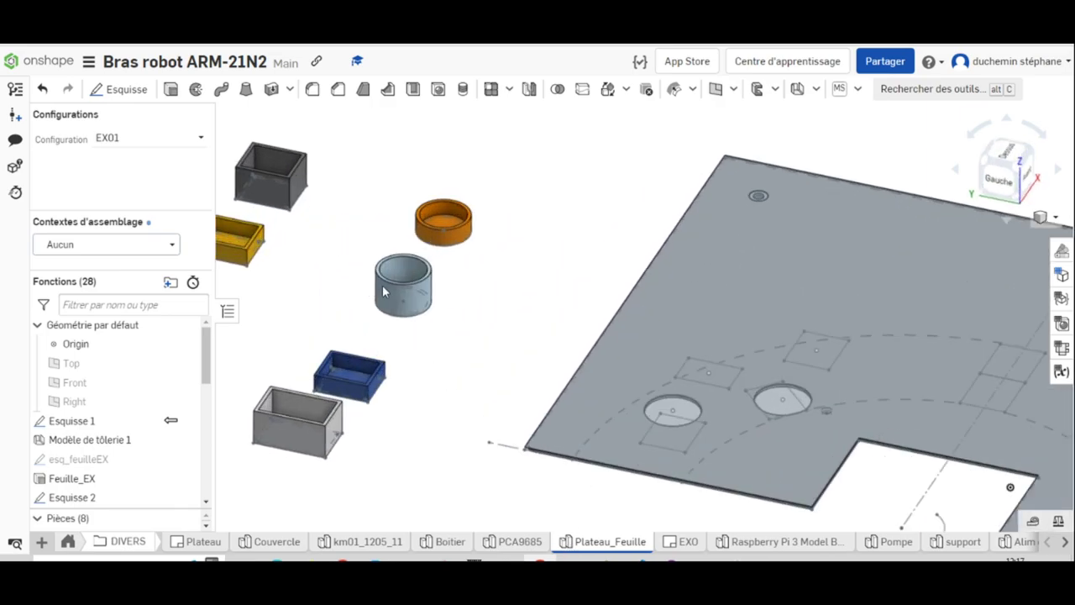
pyautogui.moveTo(383, 291)
pyautogui.mouseDown(button='right')
pyautogui.moveTo(482, 223)
pyautogui.moveTo(476, 262)
pyautogui.moveTo(471, 223)
pyautogui.moveTo(476, 238)
pyautogui.mouseUp(button='right')
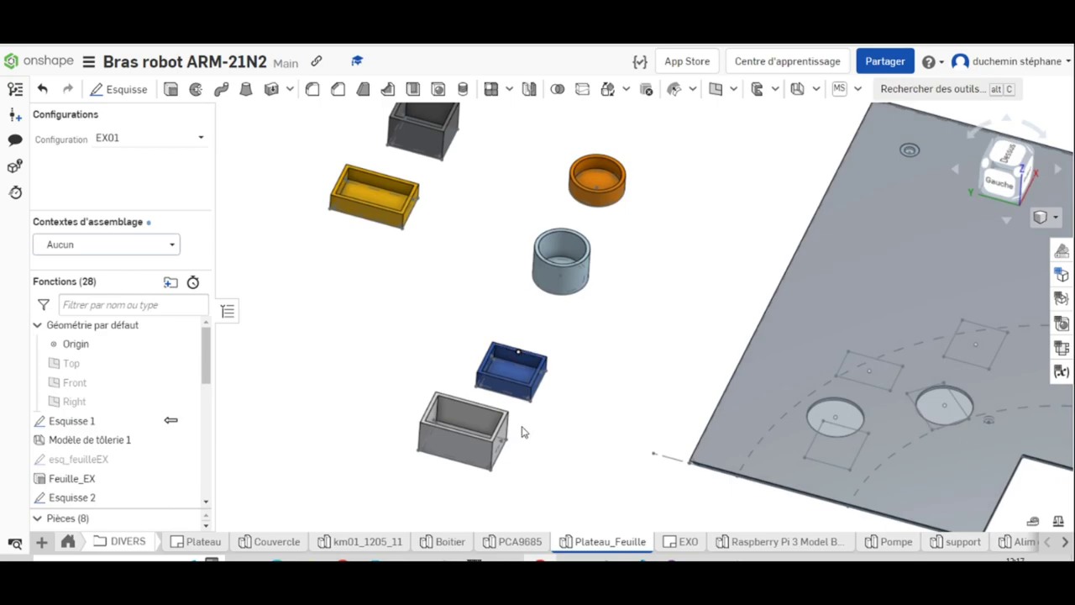
# Step: Select the grey box part and bring the whole plate into view
pyautogui.click(469, 433)
pyautogui.scroll(1, 588, 336)
pyautogui.scroll(-1, 617, 288)
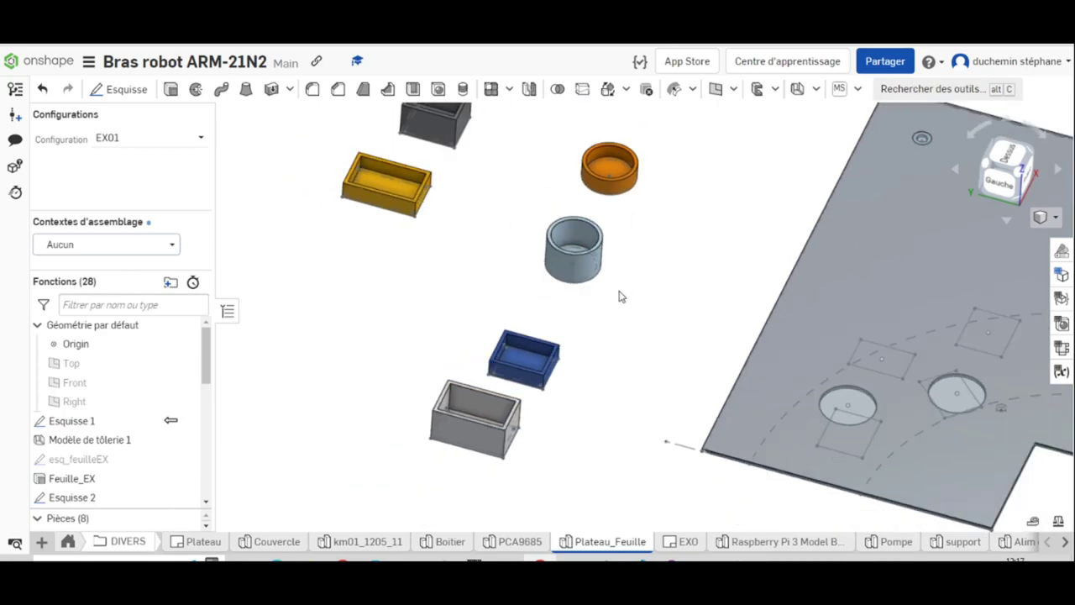
pyautogui.moveTo(619, 295)
pyautogui.mouseDown(button='middle')
pyautogui.moveTo(413, 262)
pyautogui.moveTo(336, 276)
pyautogui.mouseUp(button='middle')
pyautogui.scroll(-3, 847, 333)
pyautogui.moveTo(938, 329); pyautogui.dragTo(697, 315, button='middle')
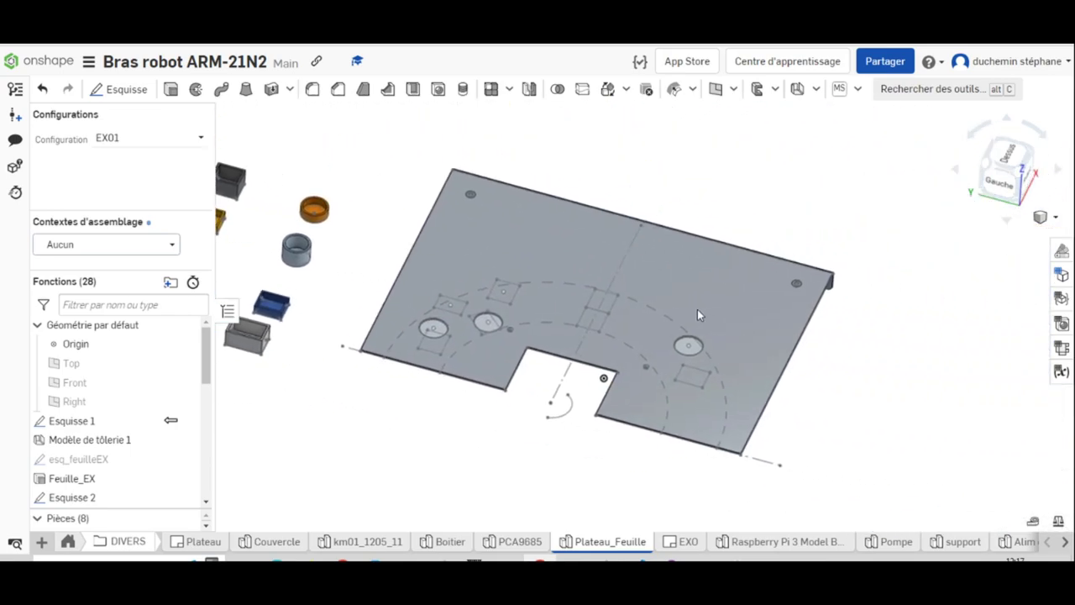
pyautogui.moveTo(682, 492)
pyautogui.mouseDown(button='right')
pyautogui.moveTo(676, 466)
pyautogui.moveTo(685, 483)
pyautogui.mouseUp(button='right')
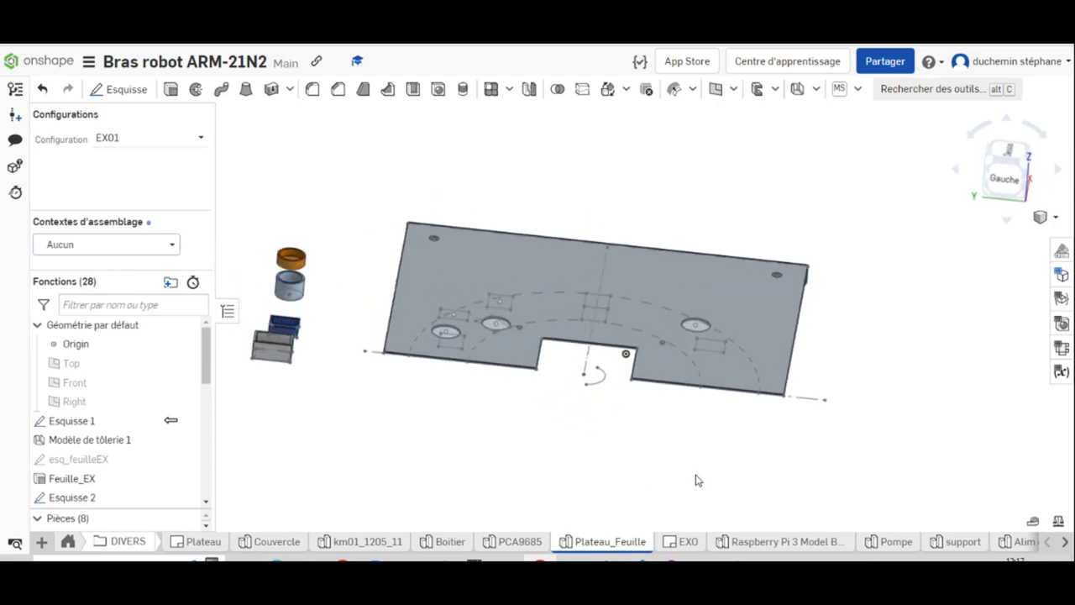
# Step: Select and clear the plate's top face, keeping EX01 as the active configuration
pyautogui.click(445, 242)
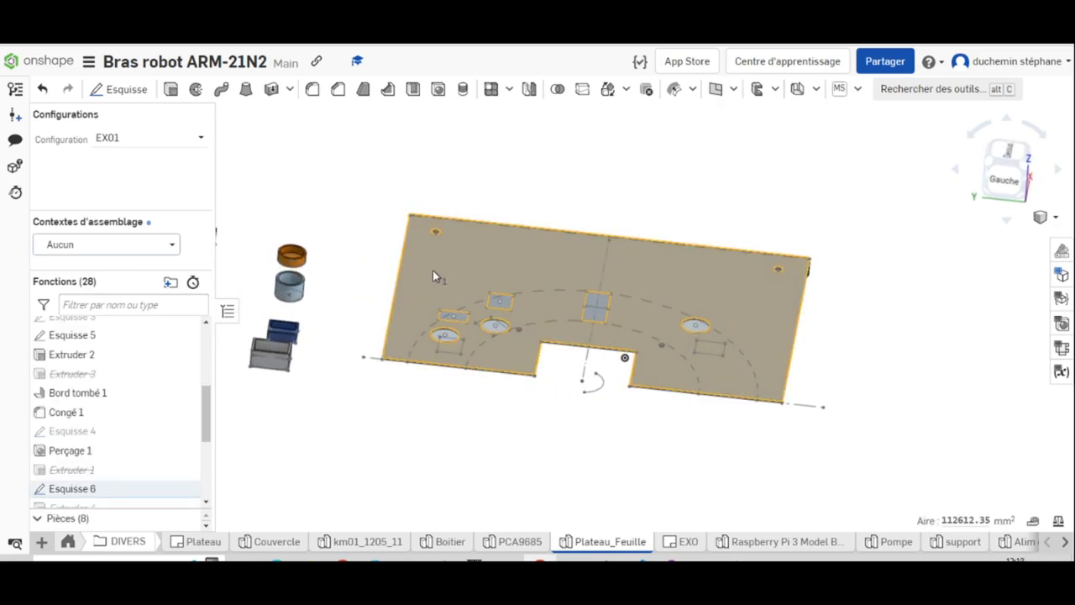
pyautogui.moveTo(493, 421); pyautogui.dragTo(473, 454, button='middle')
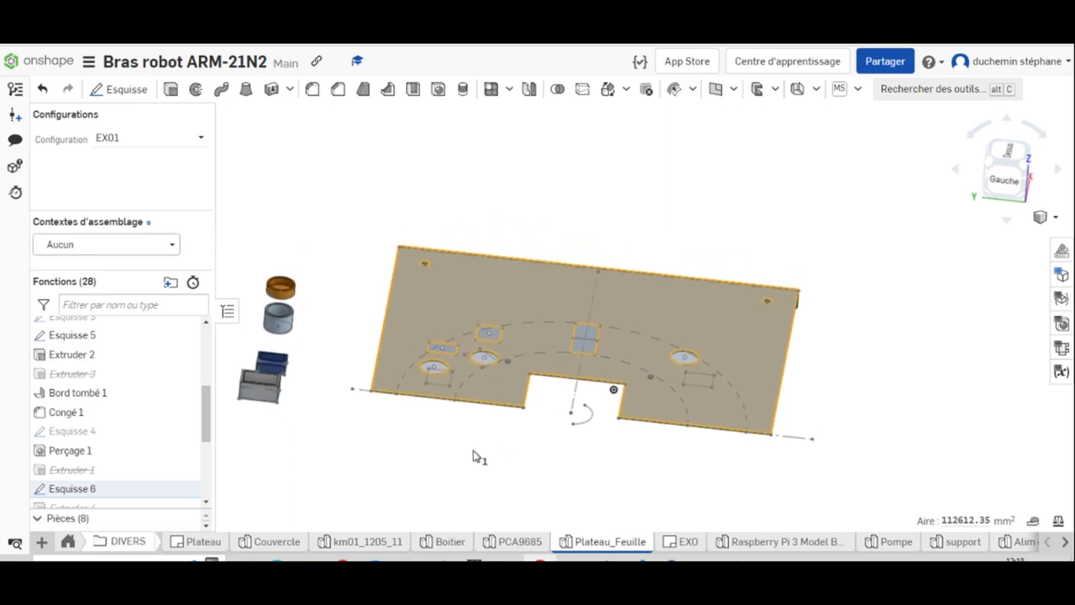
pyautogui.moveTo(473, 453); pyautogui.dragTo(494, 442, button='right')
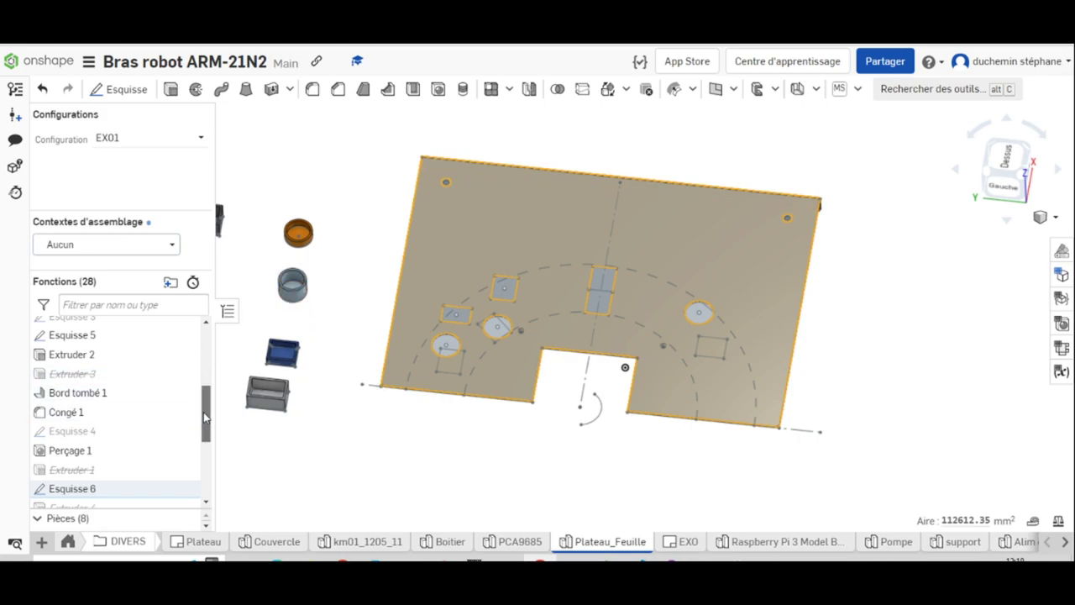
pyautogui.scroll(-5, 202, 418)
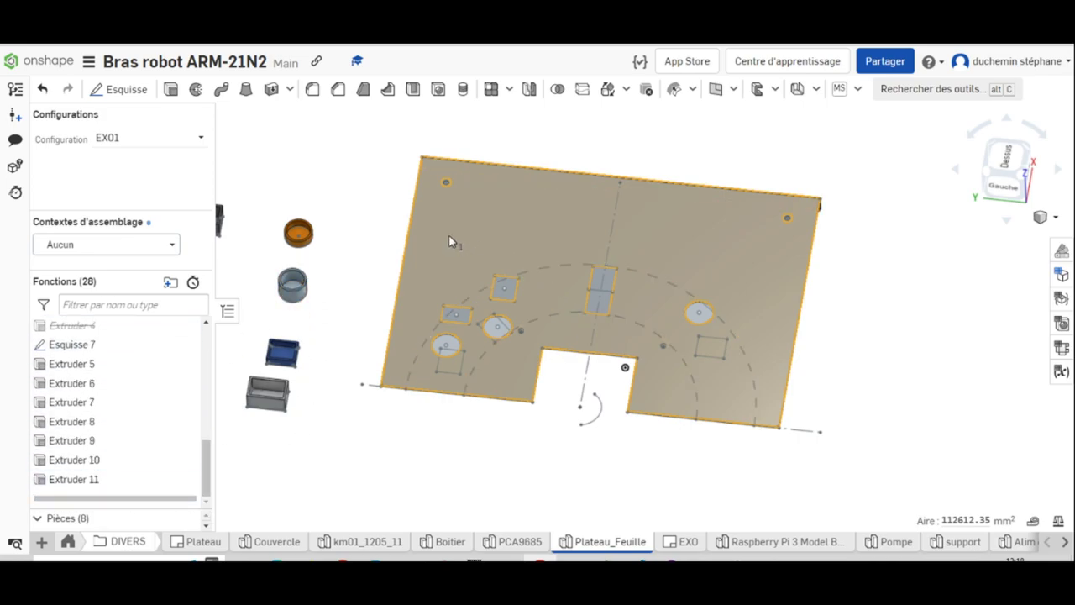
pyautogui.click(425, 335)
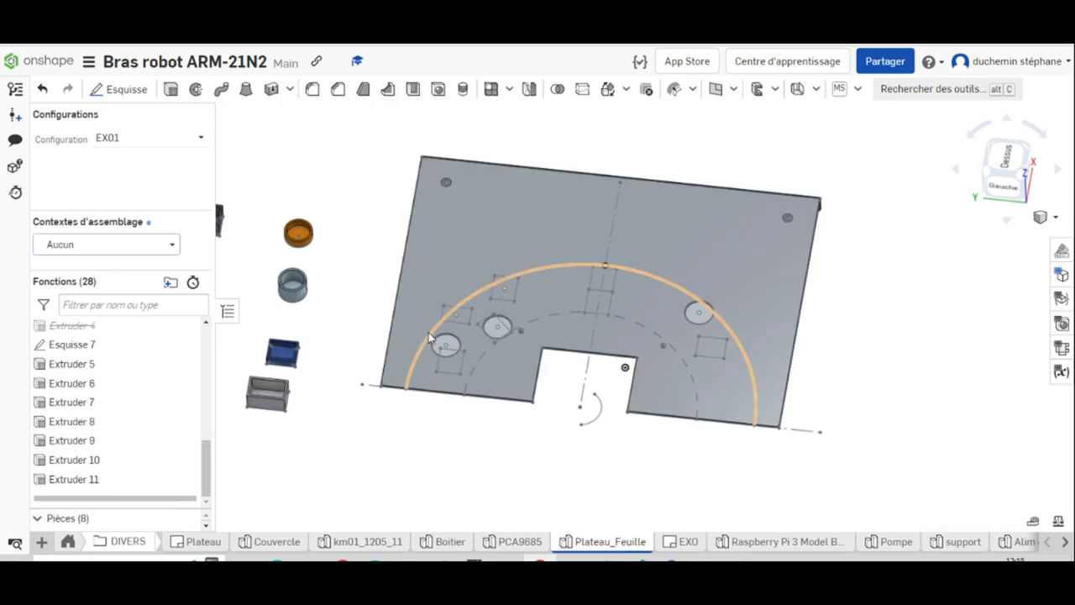
pyautogui.click(199, 136)
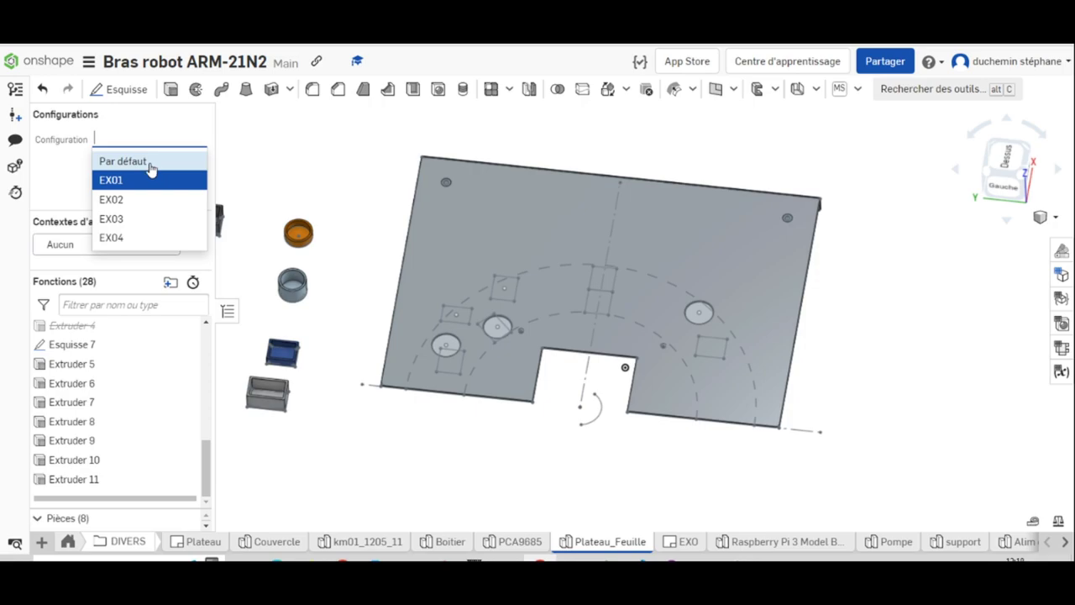
pyautogui.click(315, 160)
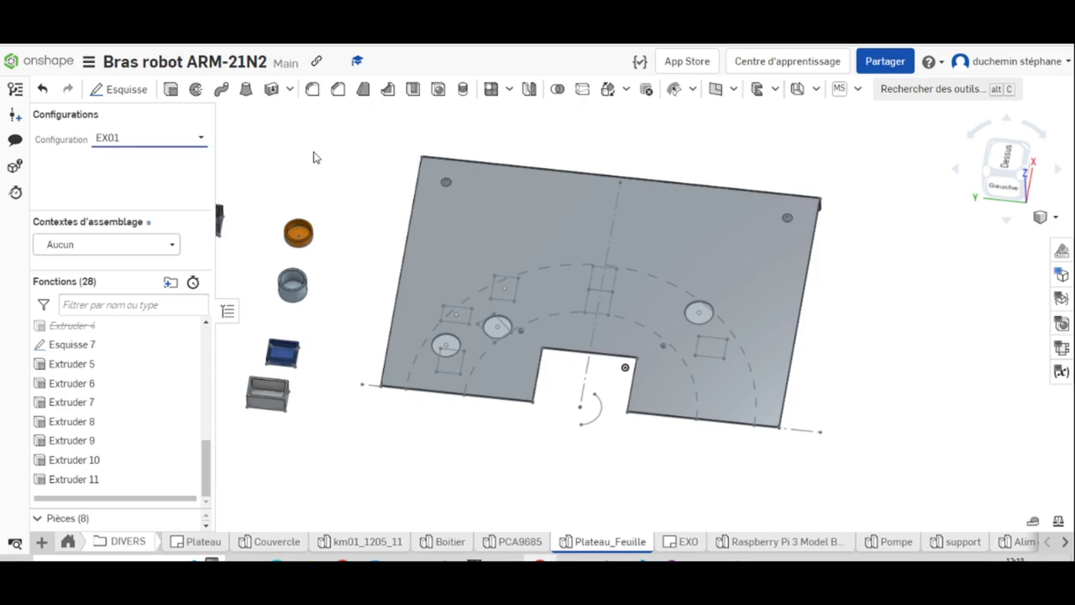
# Step: Add a new configuration row named EX05 in the configuration table
pyautogui.click(1061, 276)
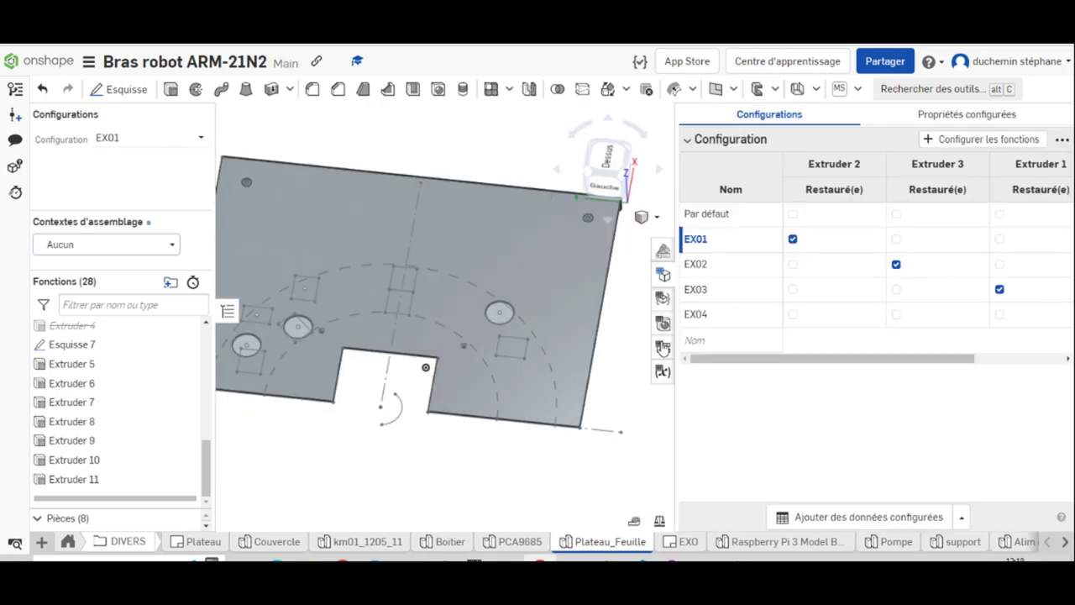
pyautogui.click(663, 274)
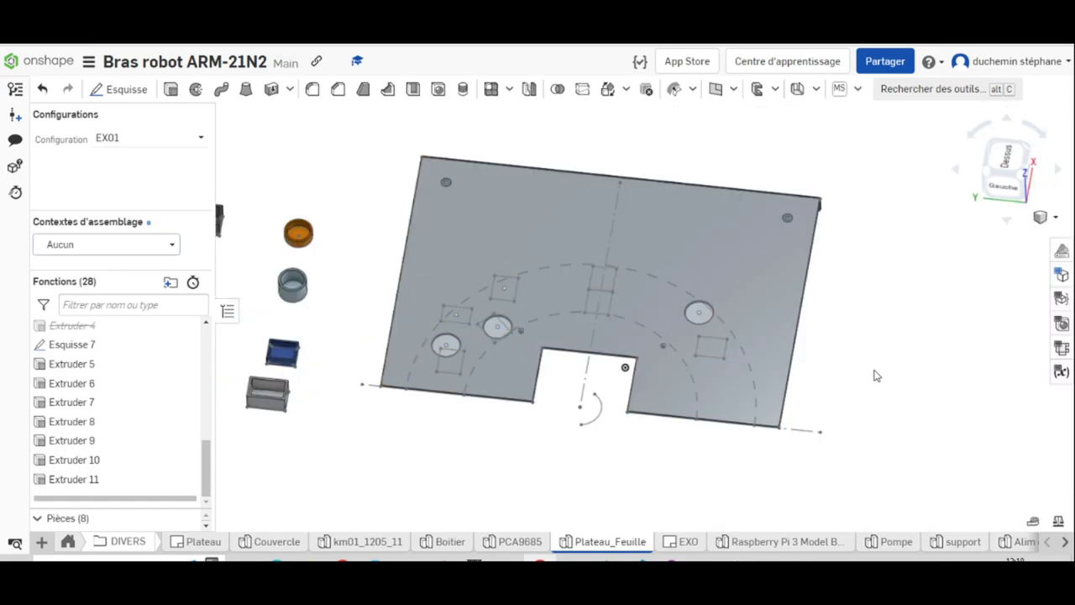
pyautogui.click(1062, 275)
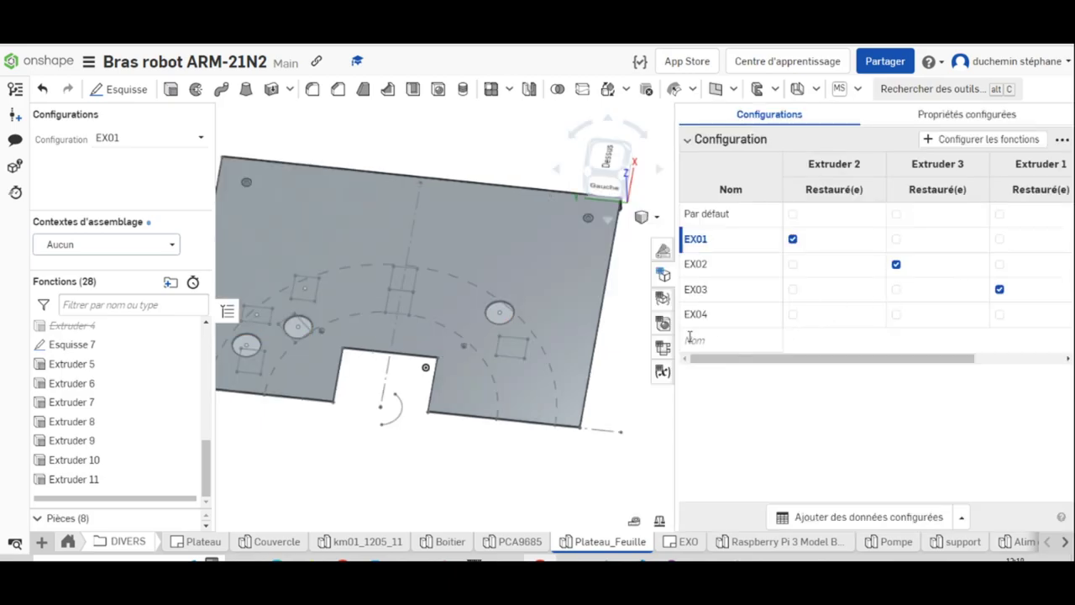
pyautogui.click(694, 341)
pyautogui.press('Return')
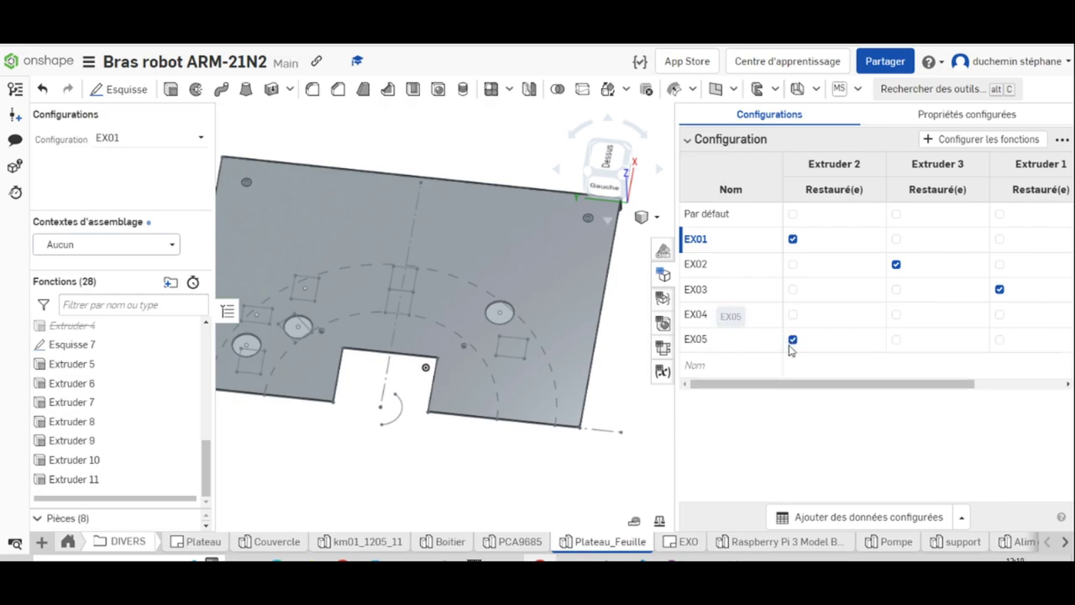
# Step: Uncheck Extruder 2 for EX05 so no extrude is restored, then close the table
pyautogui.moveTo(764, 384); pyautogui.dragTo(852, 387)
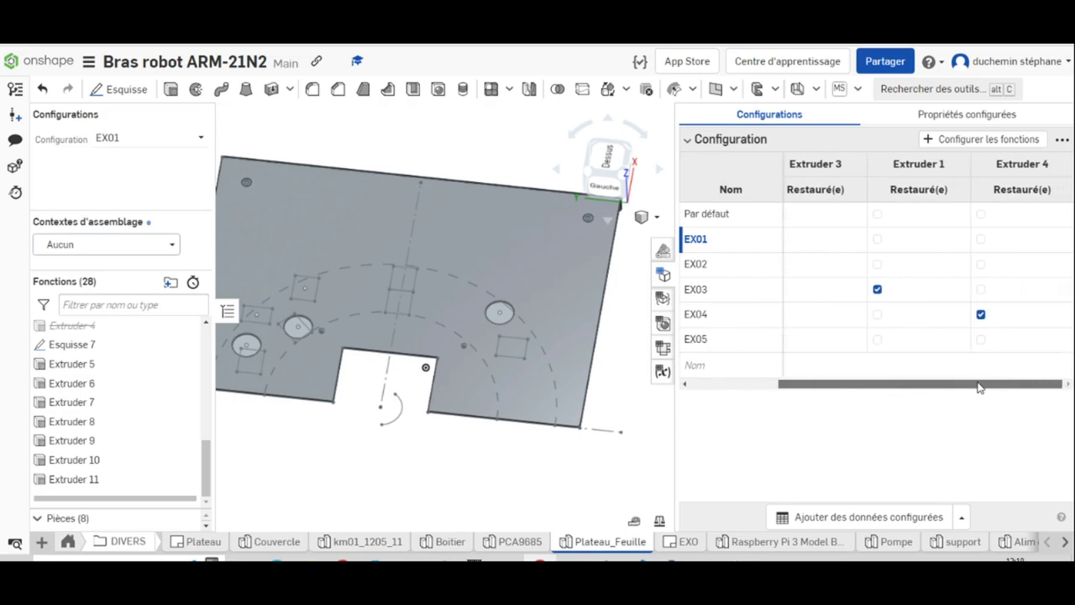
pyautogui.moveTo(860, 384); pyautogui.dragTo(687, 393)
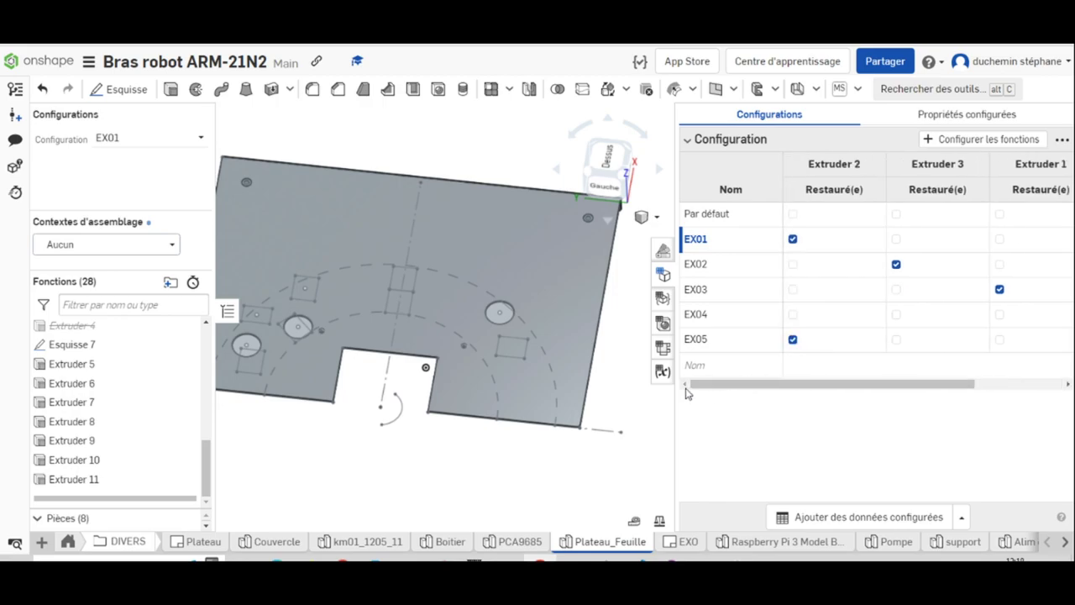
pyautogui.click(793, 341)
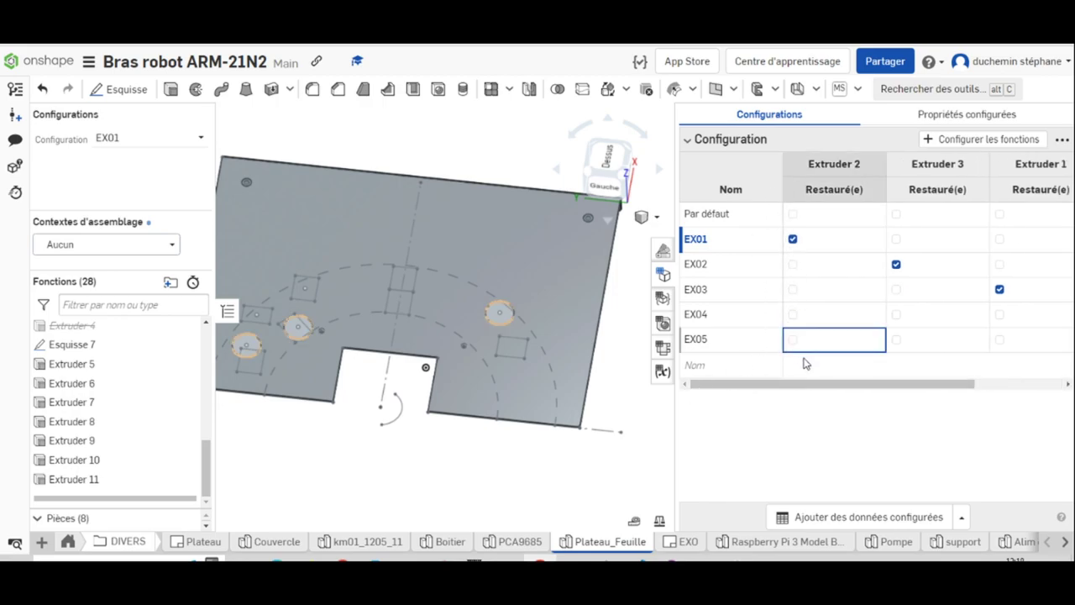
pyautogui.moveTo(774, 387); pyautogui.dragTo(1053, 400)
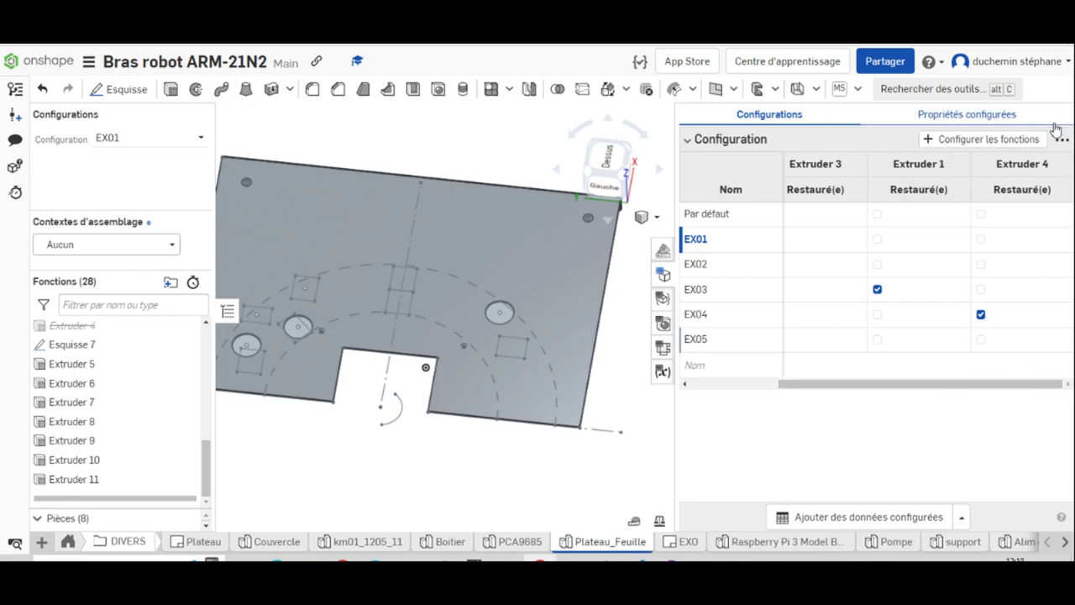
pyautogui.moveTo(900, 384); pyautogui.dragTo(735, 394)
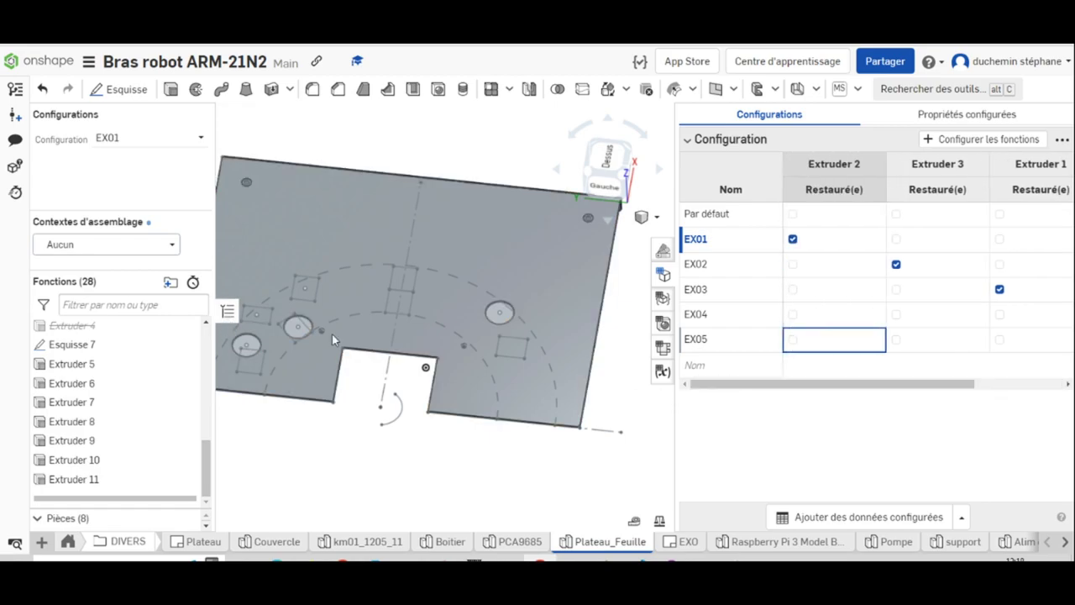
pyautogui.click(715, 429)
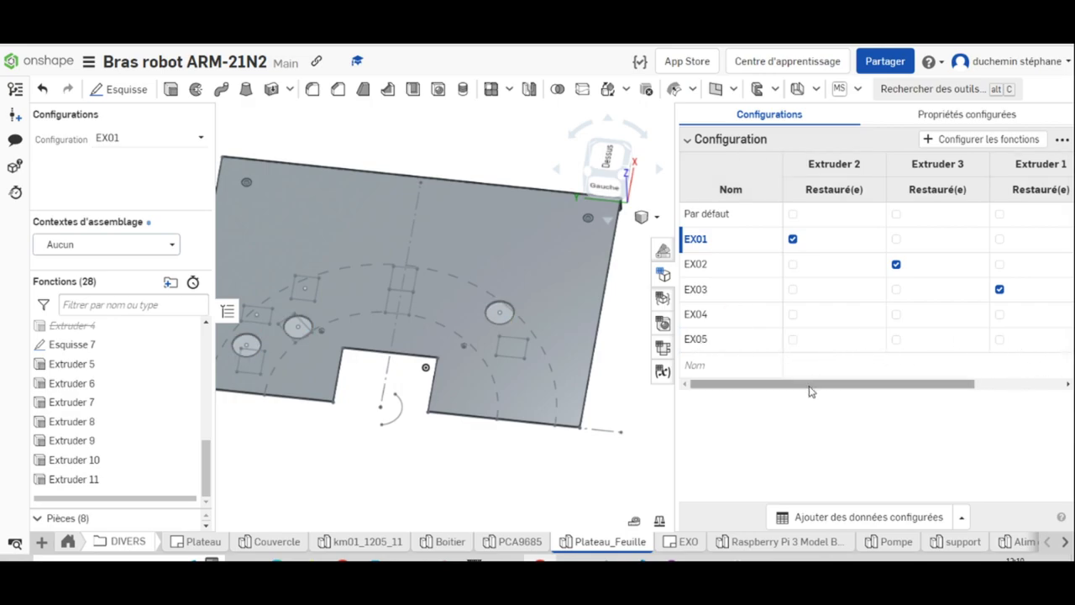
pyautogui.moveTo(814, 384); pyautogui.dragTo(1050, 411)
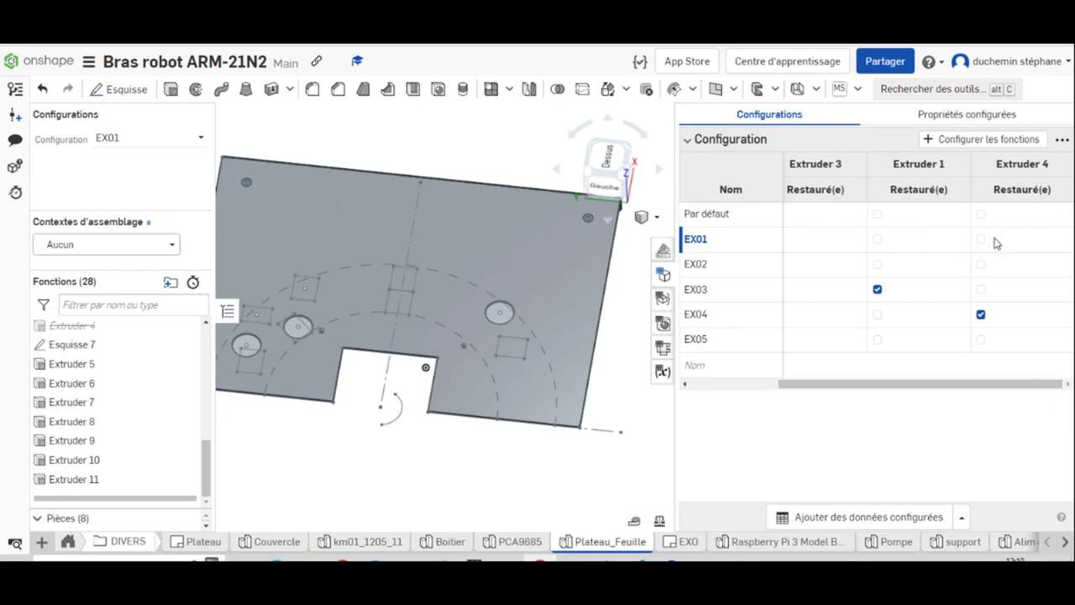
pyautogui.moveTo(958, 385); pyautogui.dragTo(865, 385)
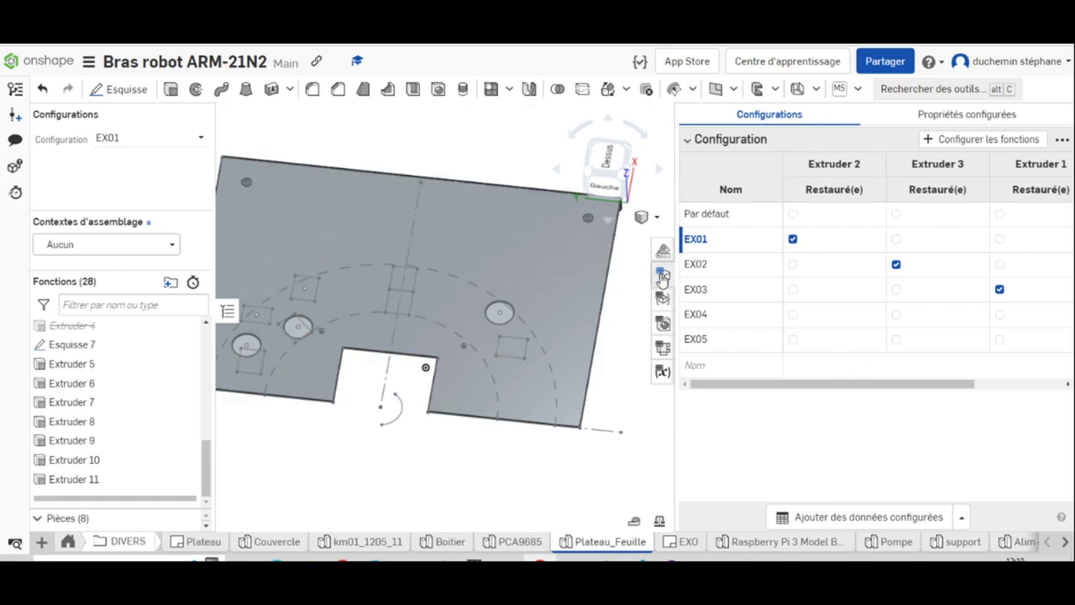
pyautogui.click(662, 277)
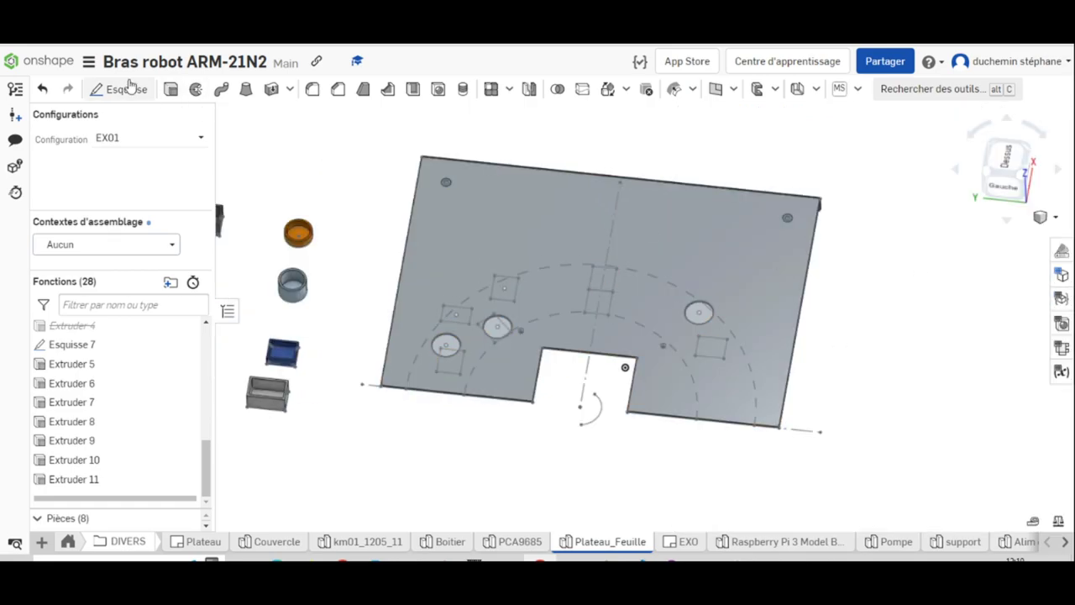
# Step: Switch the Plateau_Feuille part studio to the EX05 configuration
pyautogui.click(178, 140)
pyautogui.click(122, 256)
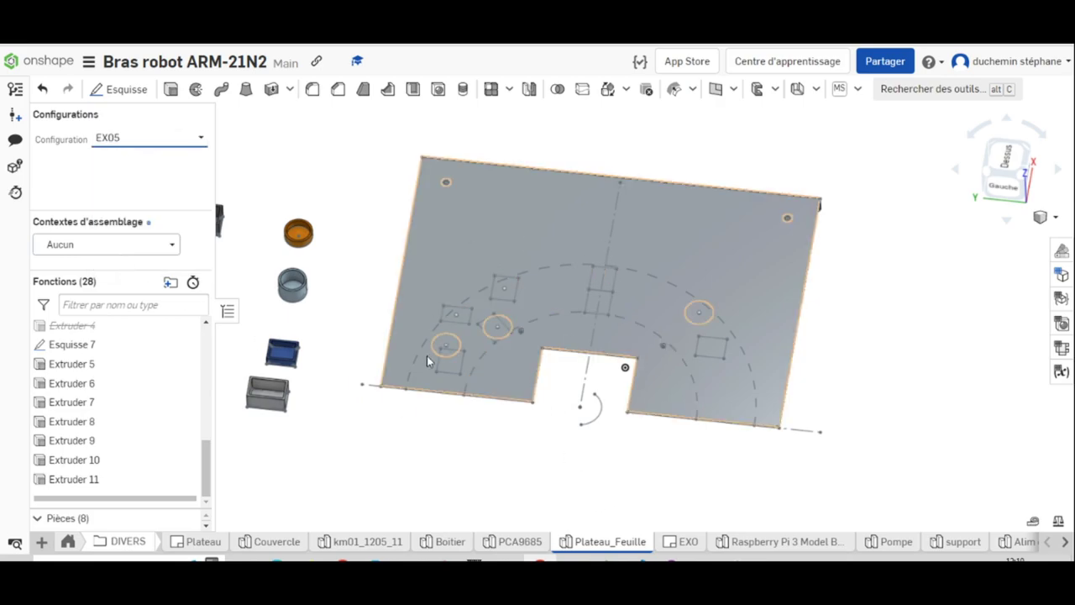
pyautogui.moveTo(475, 507); pyautogui.dragTo(470, 331, button='right')
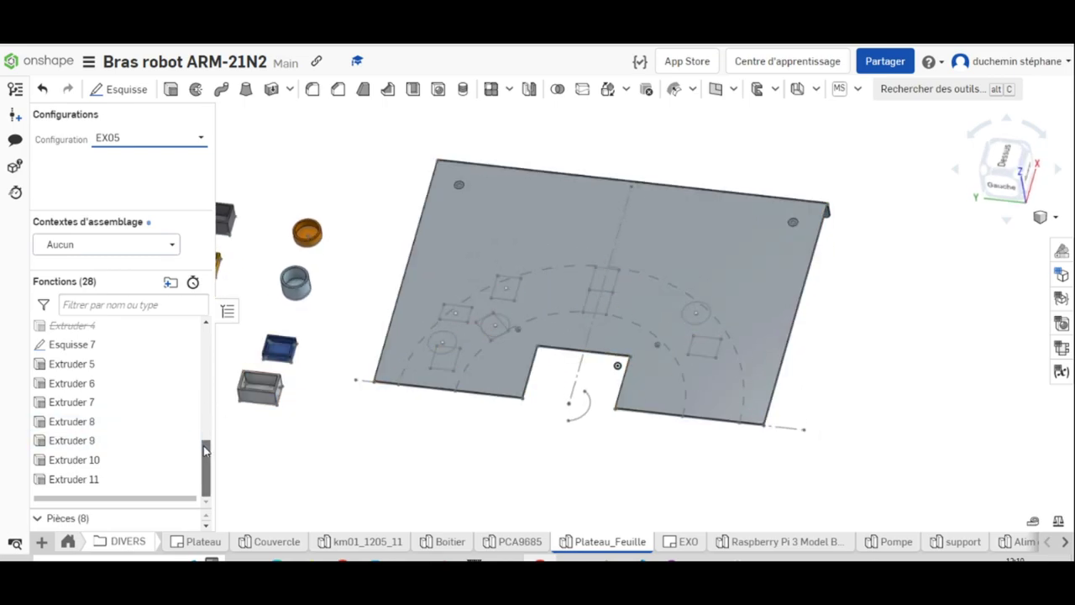
pyautogui.moveTo(209, 449); pyautogui.dragTo(223, 337)
pyautogui.scroll(-2, 168, 395)
pyautogui.scroll(-2, 172, 411)
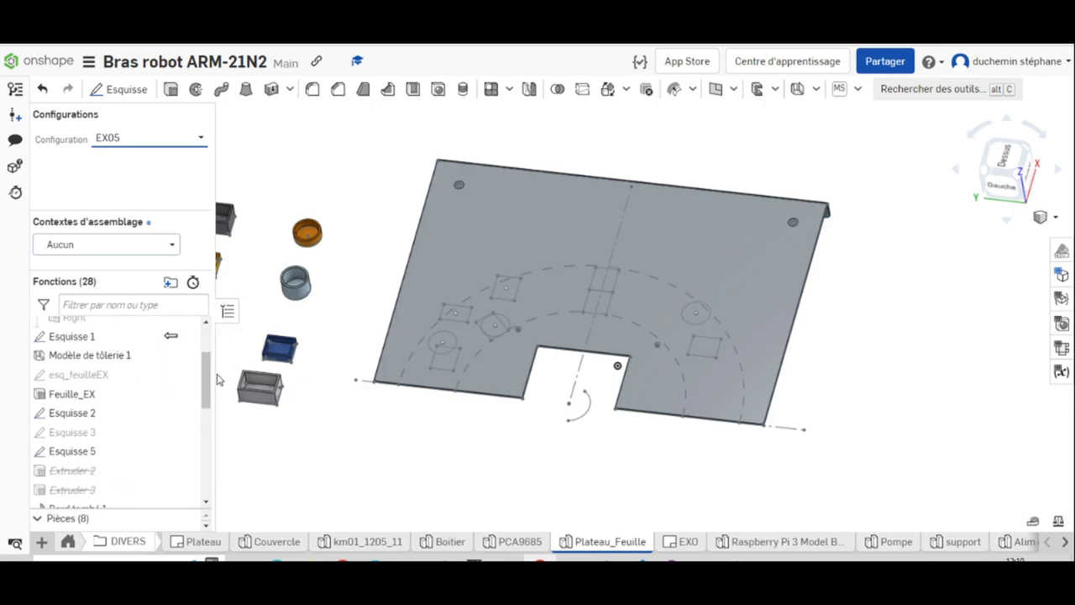
# Step: Hide sketches Esquisse 2, Esquisse 5 and Esquisse 6, then select the plate's top face
pyautogui.click(186, 413)
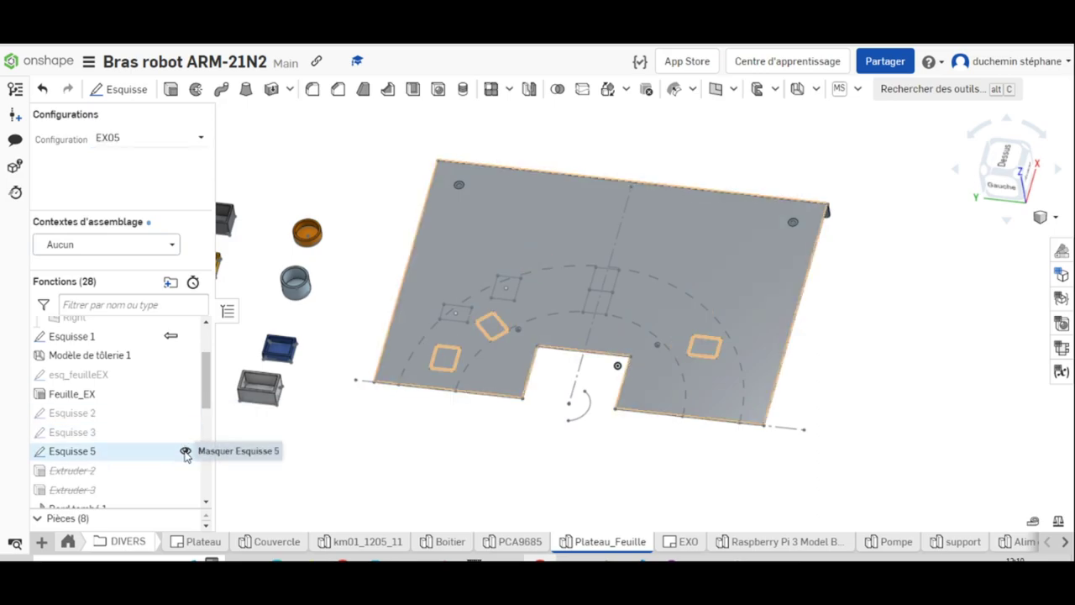
pyautogui.click(186, 451)
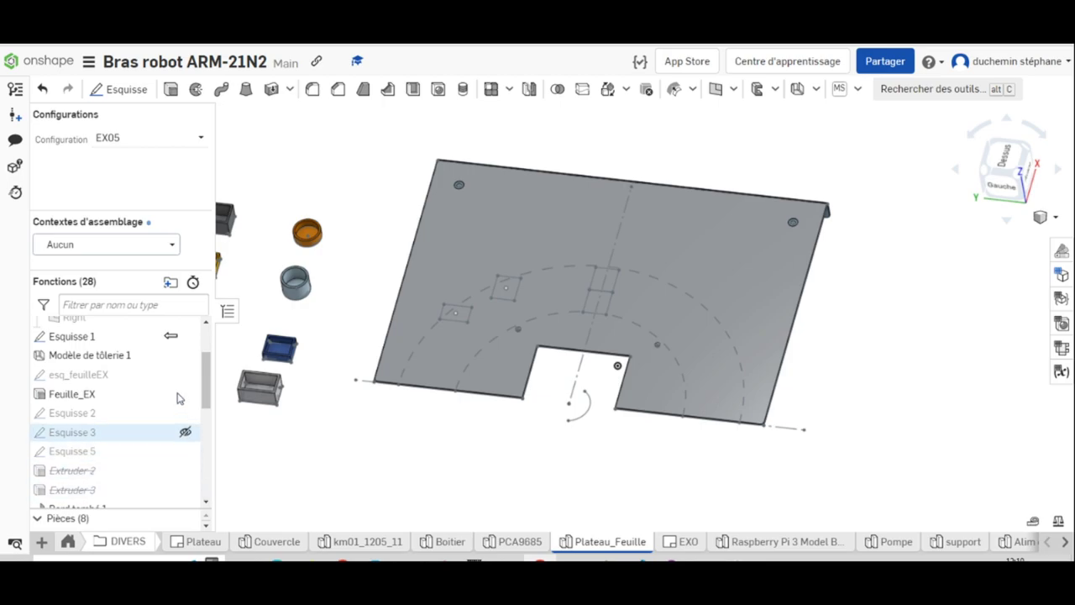
pyautogui.moveTo(206, 393); pyautogui.dragTo(209, 416)
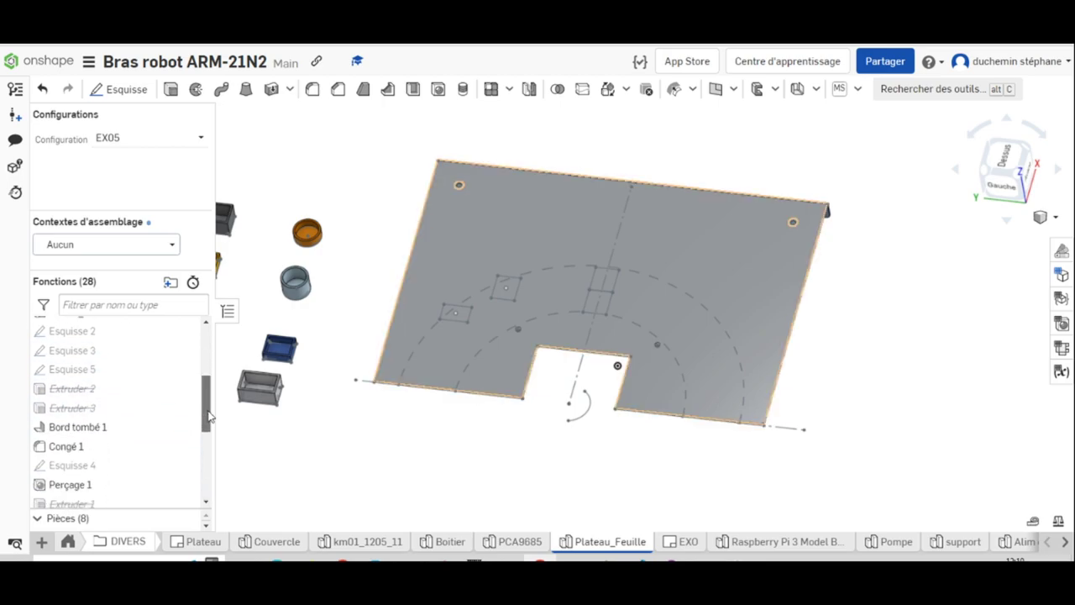
pyautogui.click(178, 485)
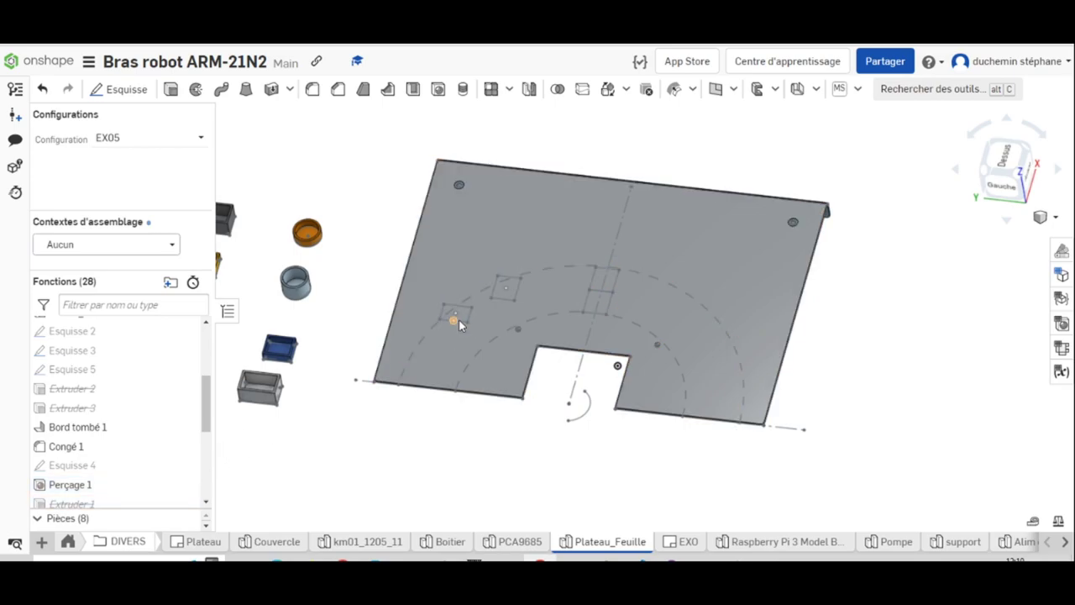
pyautogui.scroll(-1, 463, 318)
pyautogui.scroll(2, 471, 319)
pyautogui.scroll(3, 476, 323)
pyautogui.scroll(2, 450, 322)
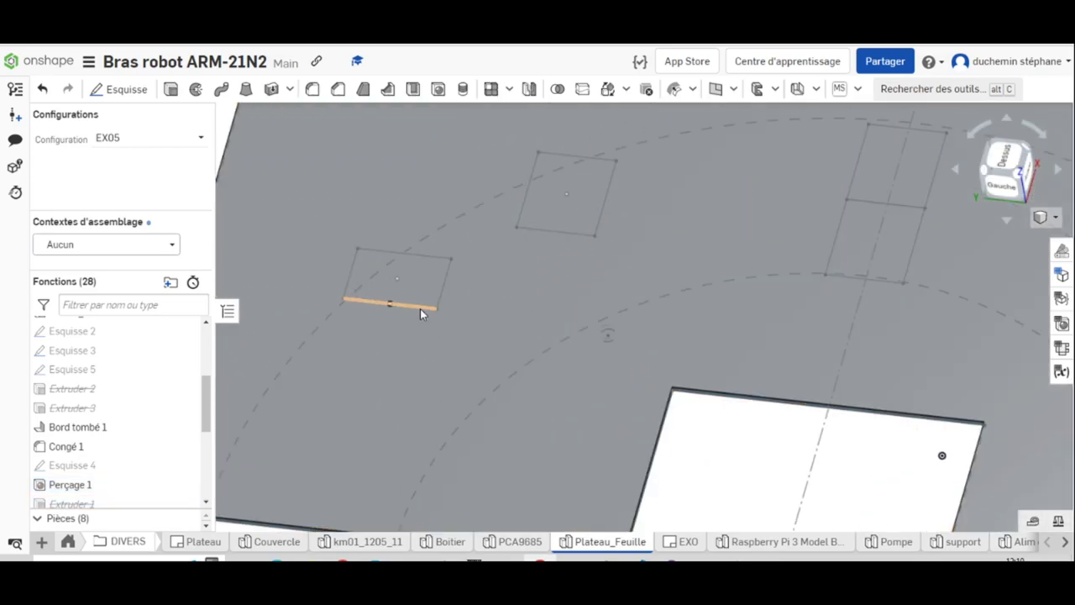
pyautogui.click(420, 308)
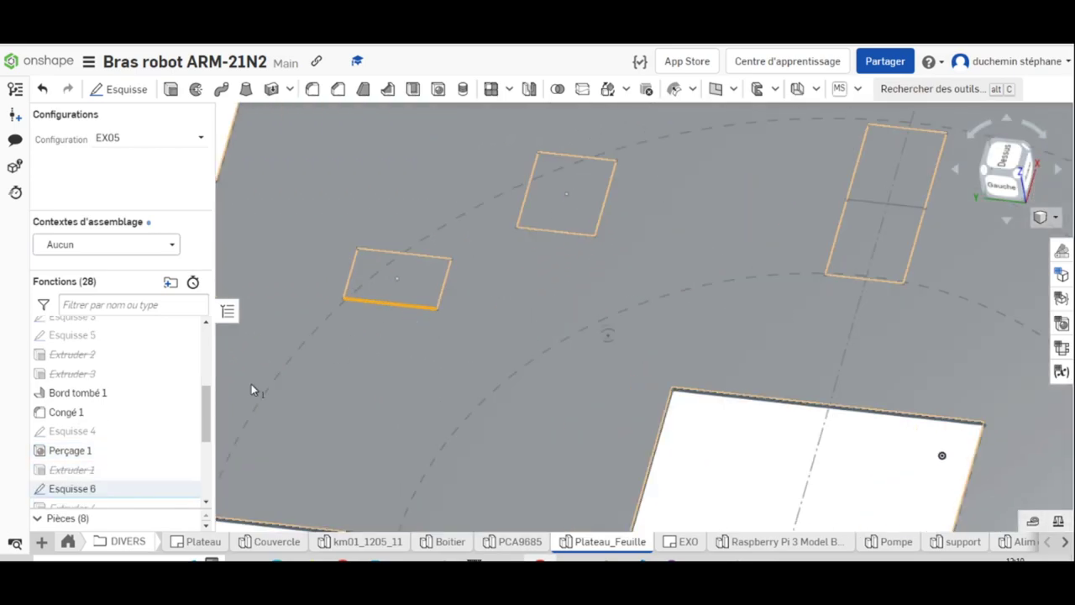
pyautogui.click(187, 490)
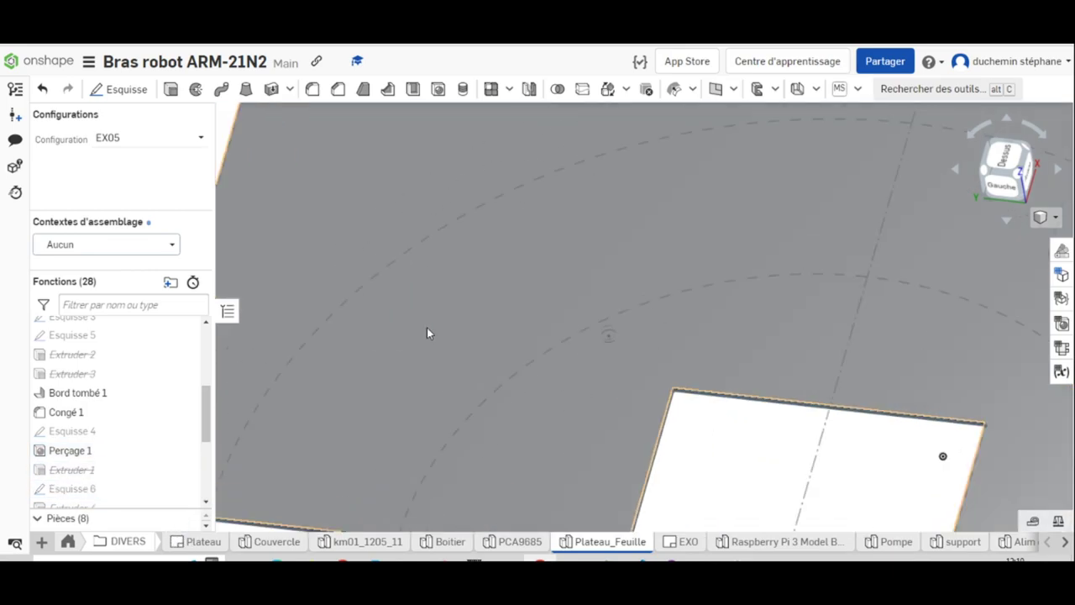
pyautogui.scroll(-3, 445, 320)
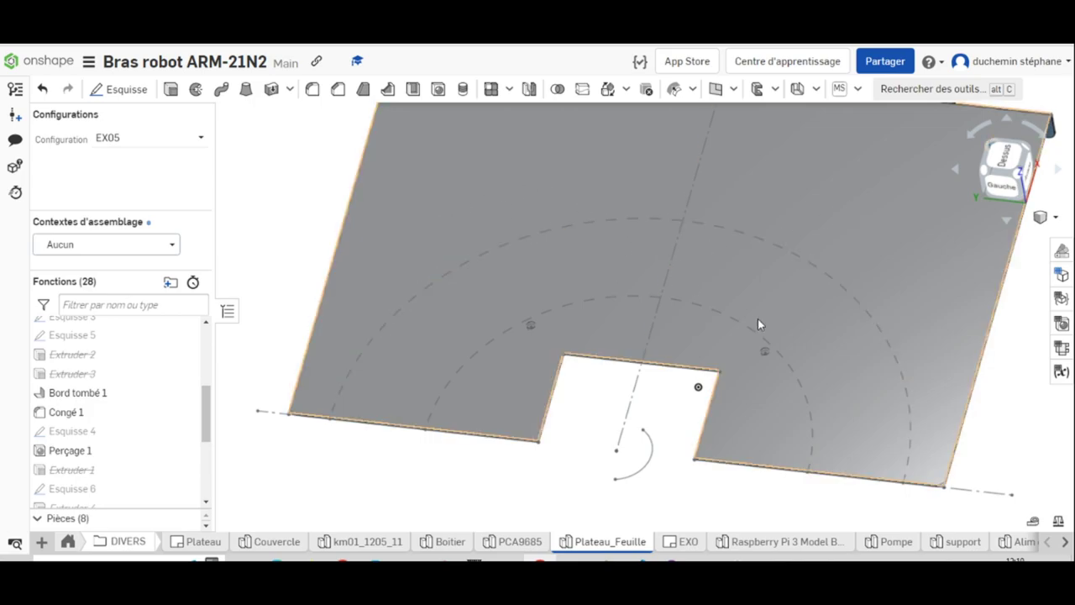
pyautogui.scroll(-3, 847, 323)
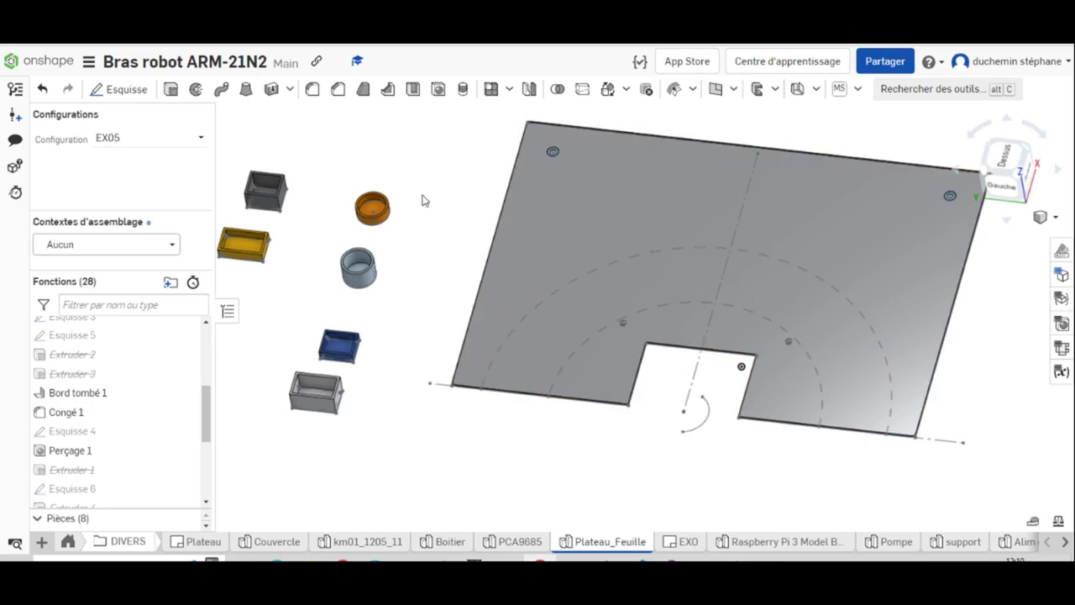
pyautogui.click(591, 239)
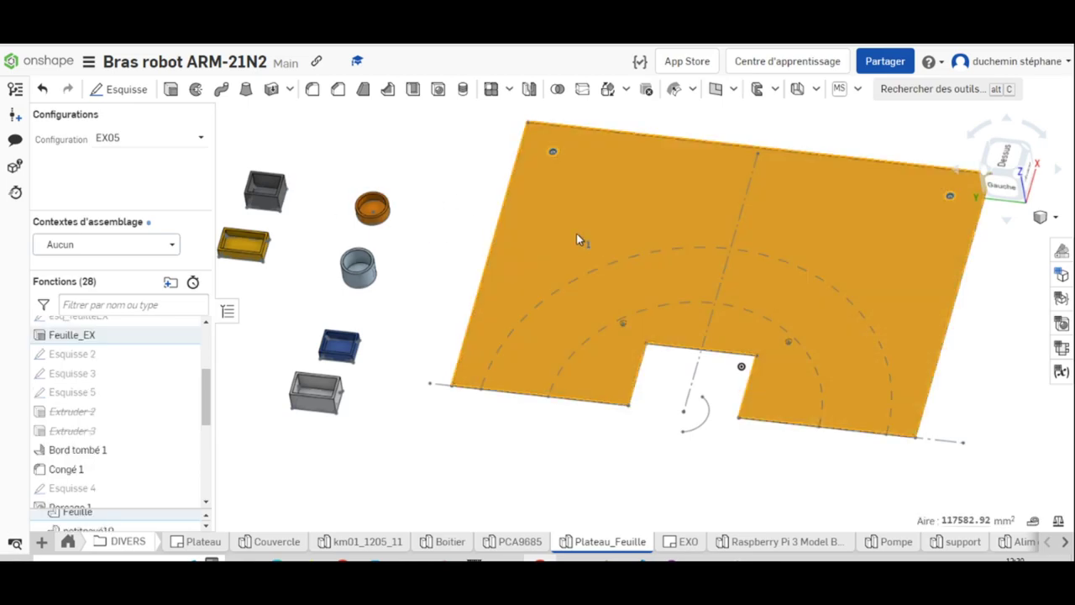
# Step: Sketch a circle on the plate face left of the notch, 120 from the centre line
pyautogui.click(108, 92)
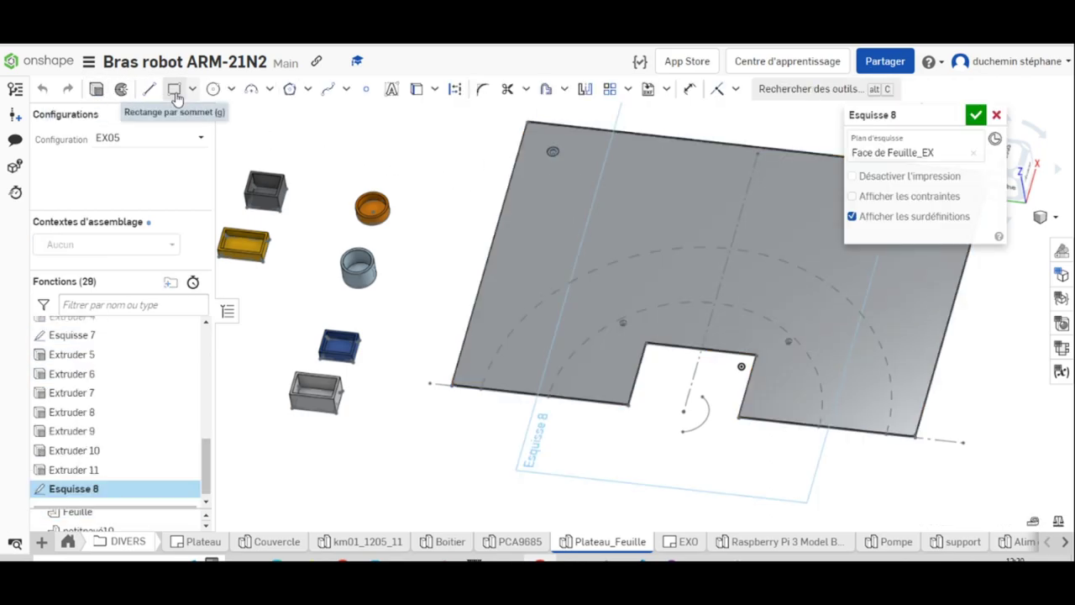
pyautogui.click(213, 89)
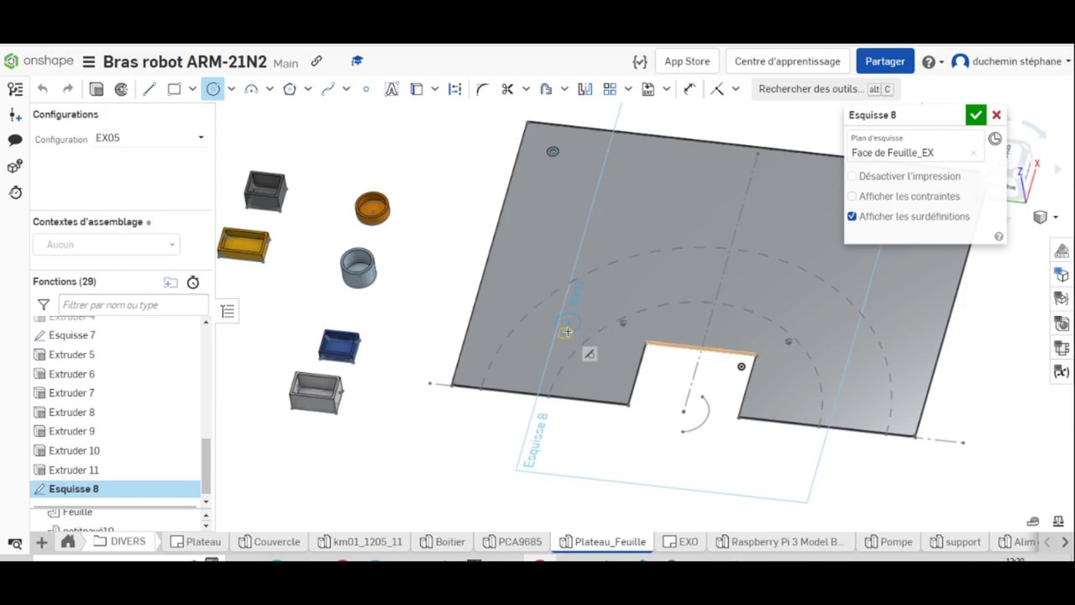
pyautogui.click(575, 338)
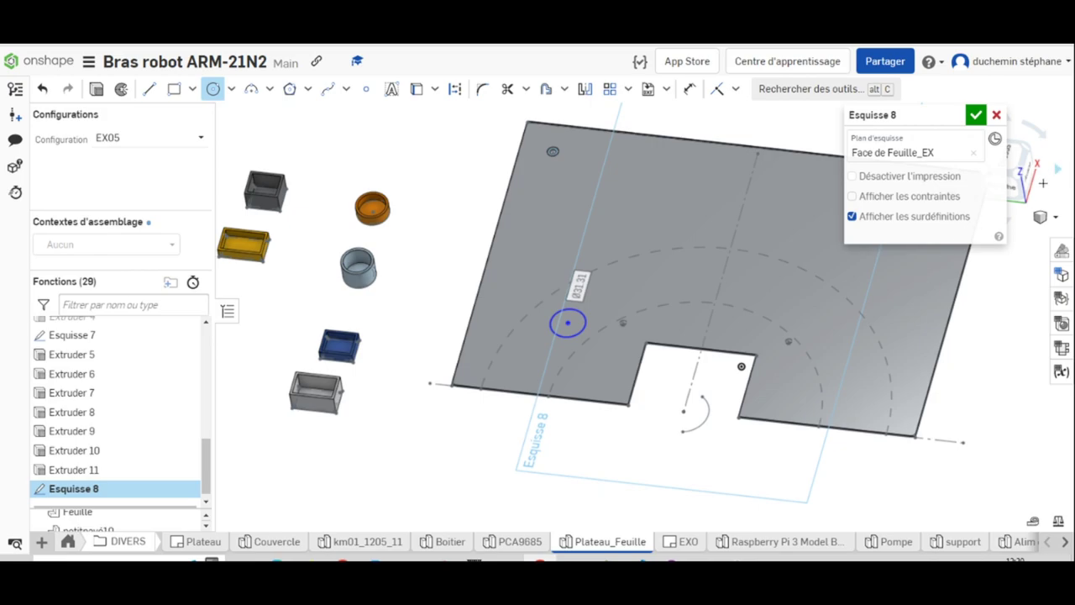
pyautogui.click(690, 90)
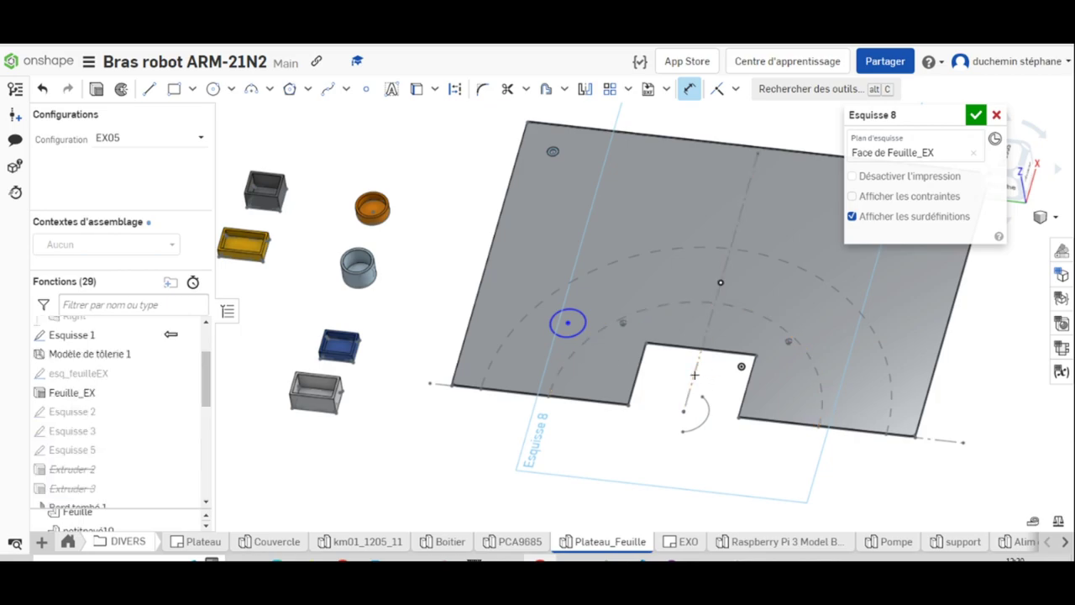
pyautogui.click(568, 323)
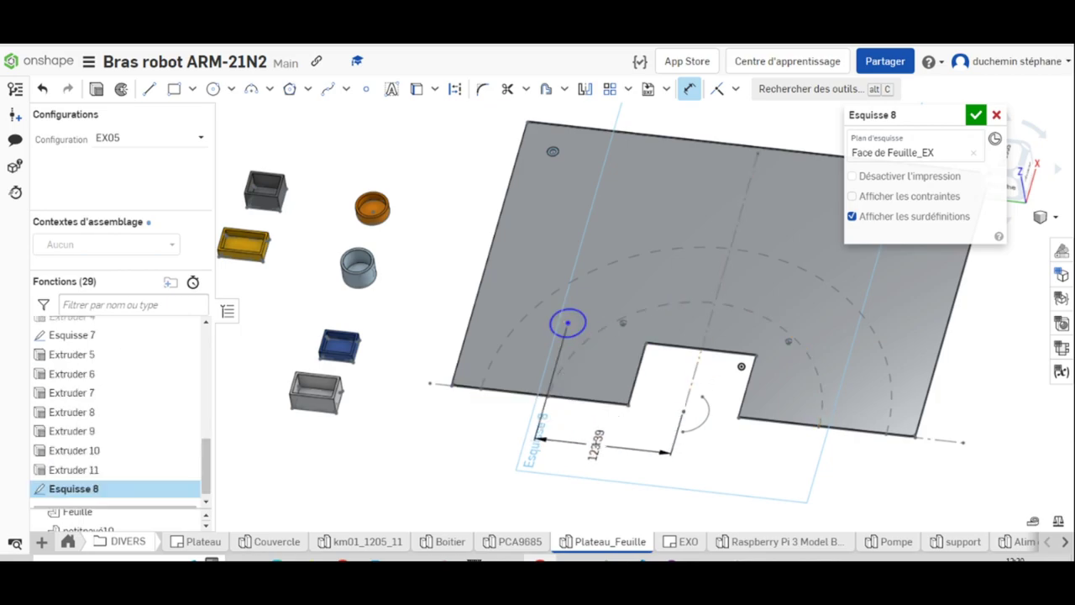
pyautogui.click(595, 444)
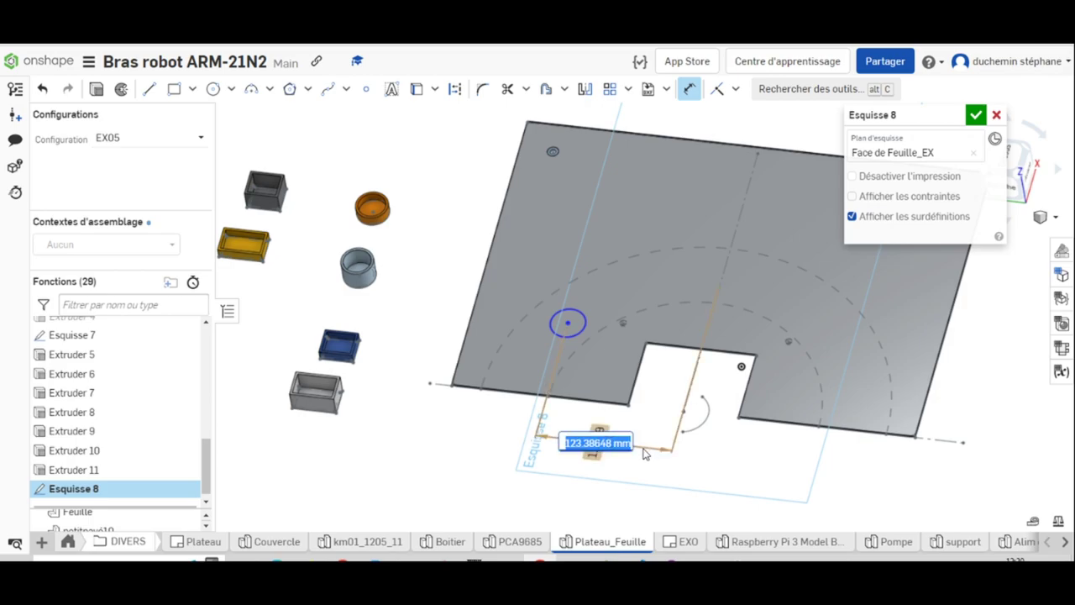
pyautogui.write('120')
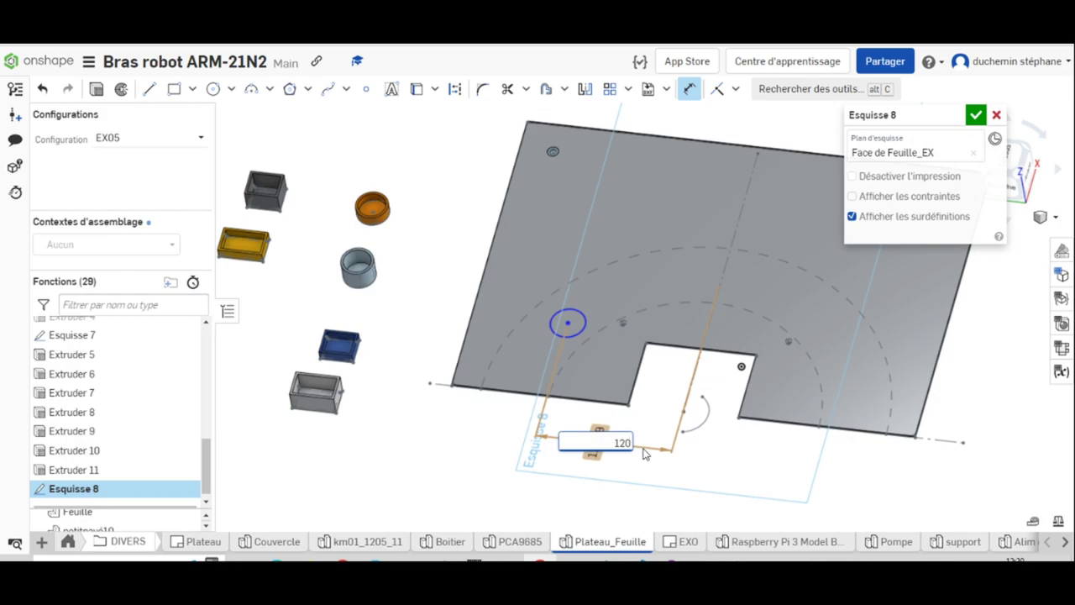
pyautogui.press('Return')
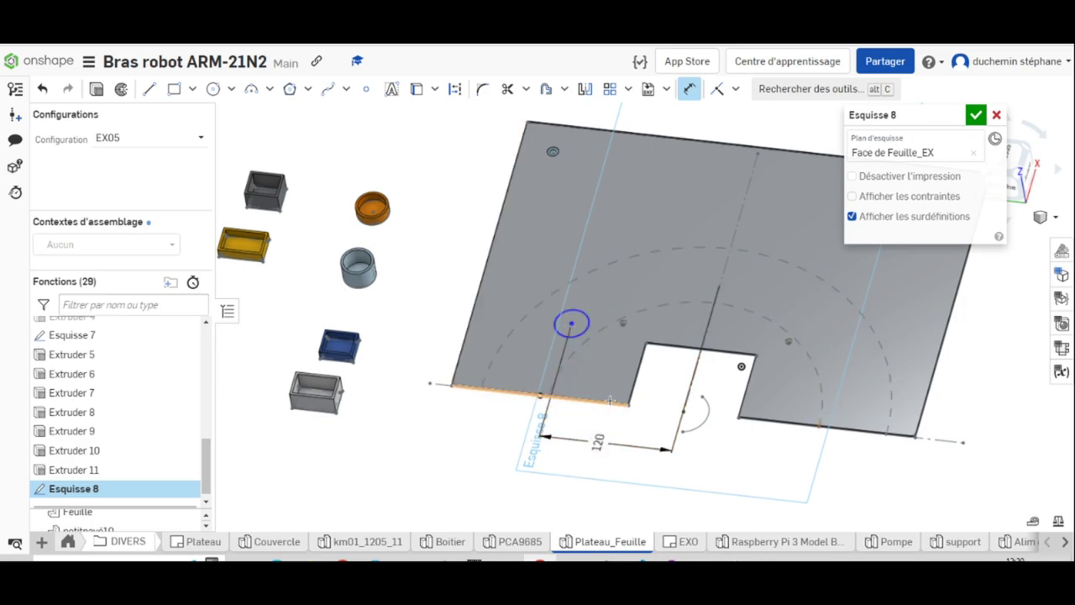
# Step: Dimension the circle 60 above the plate's lower edge with a Ø30 diameter
pyautogui.click(571, 324)
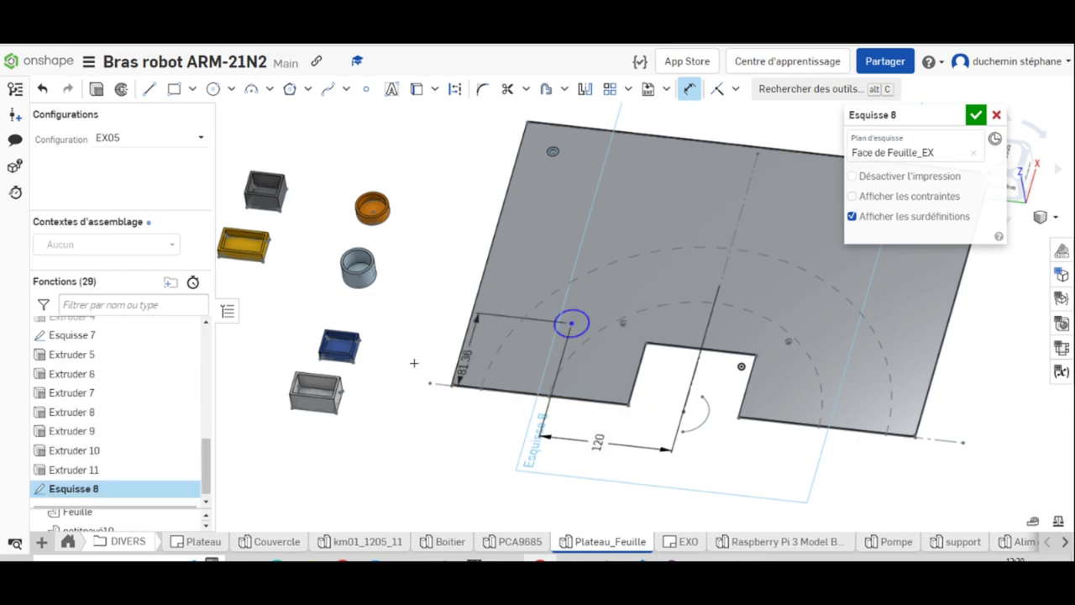
pyautogui.click(504, 387)
pyautogui.click(412, 345)
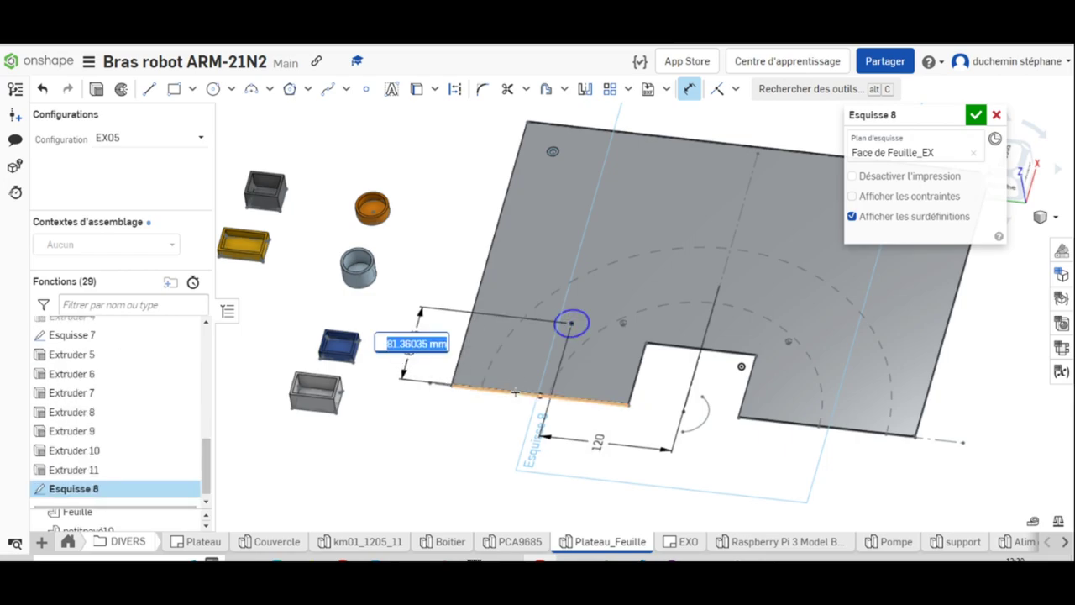
pyautogui.write('60')
pyautogui.press('Return')
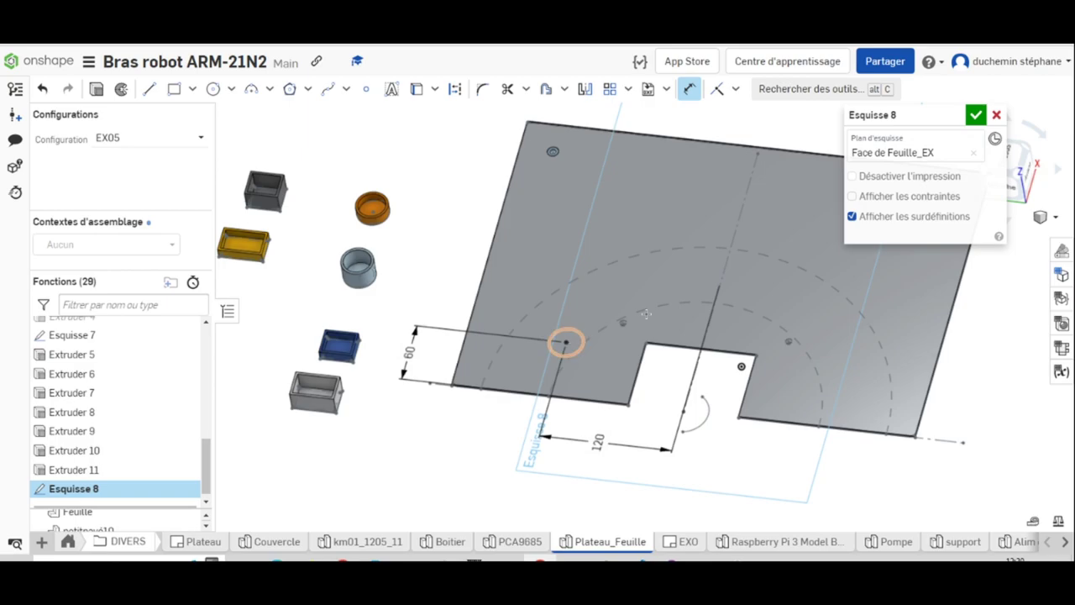
pyautogui.click(561, 333)
pyautogui.click(451, 262)
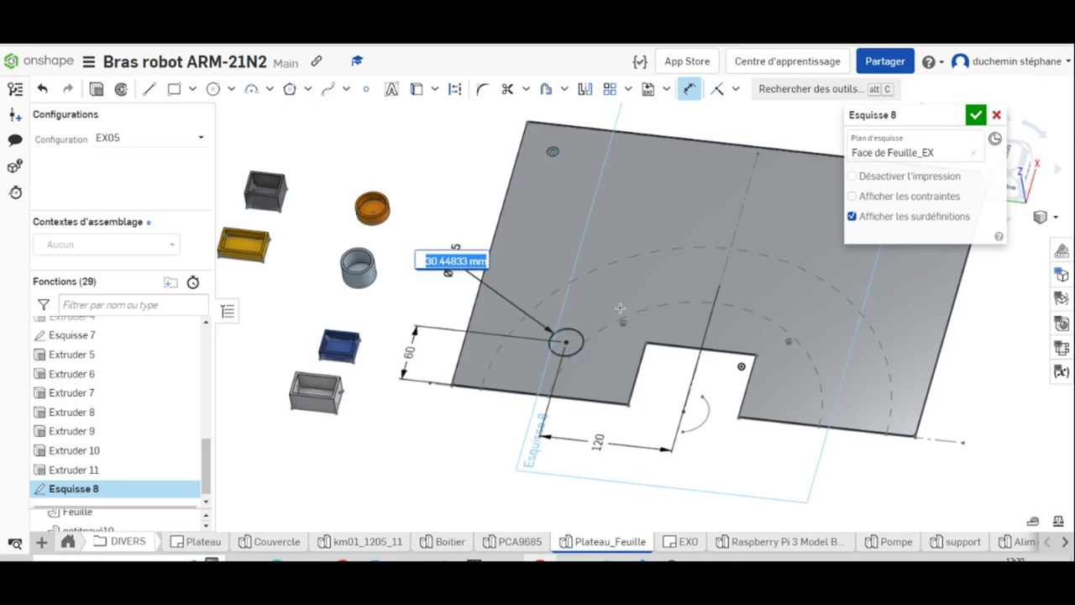
pyautogui.write('30')
pyautogui.press('Return')
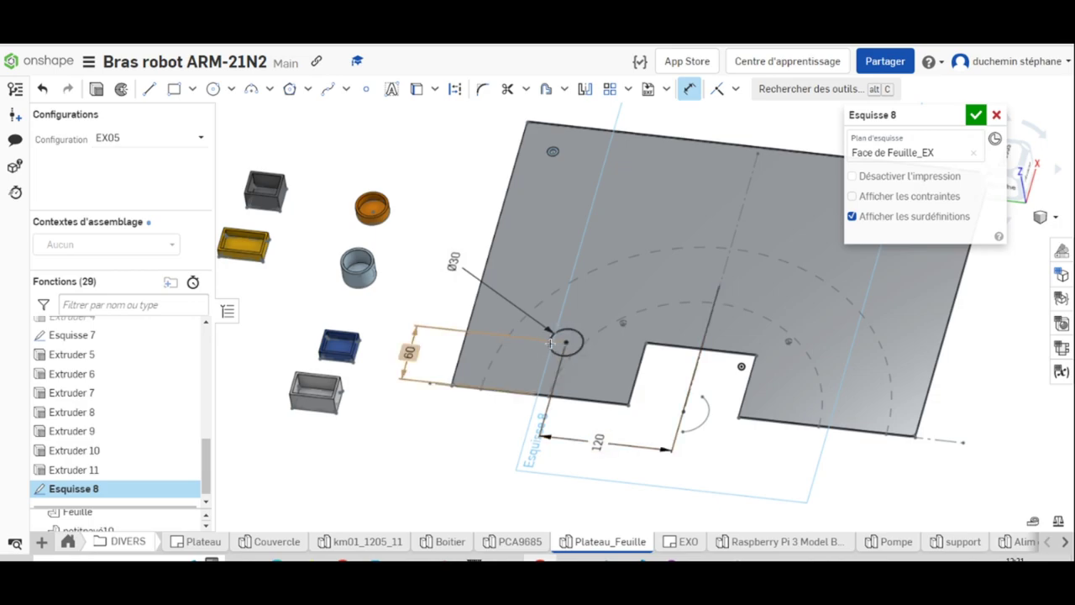
pyautogui.click(214, 92)
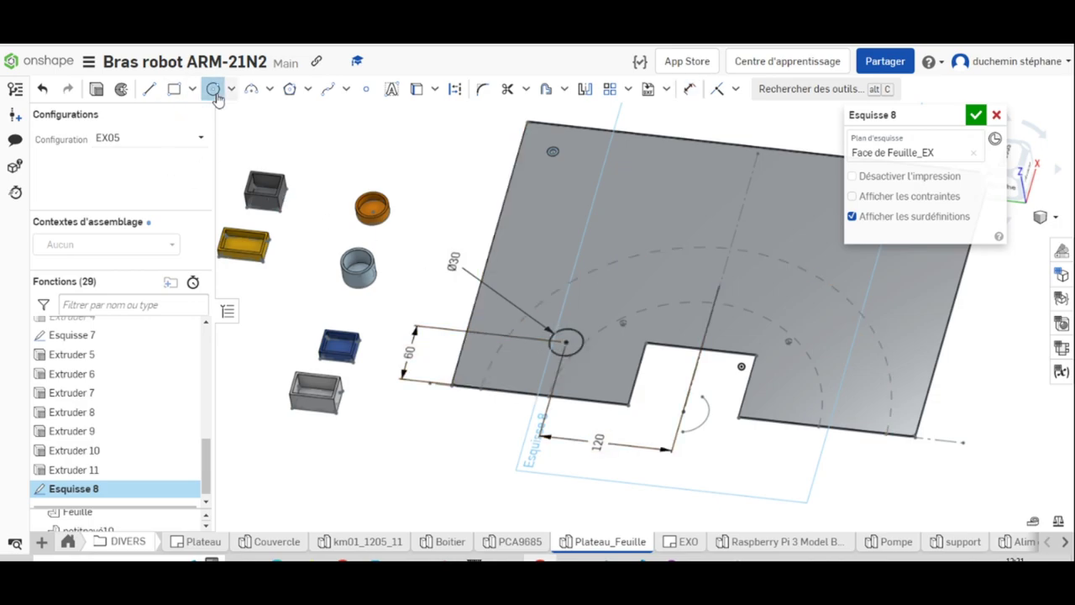
# Step: Draw a second circle right of the notch, dimensioned 130 from the centre line
pyautogui.click(851, 360)
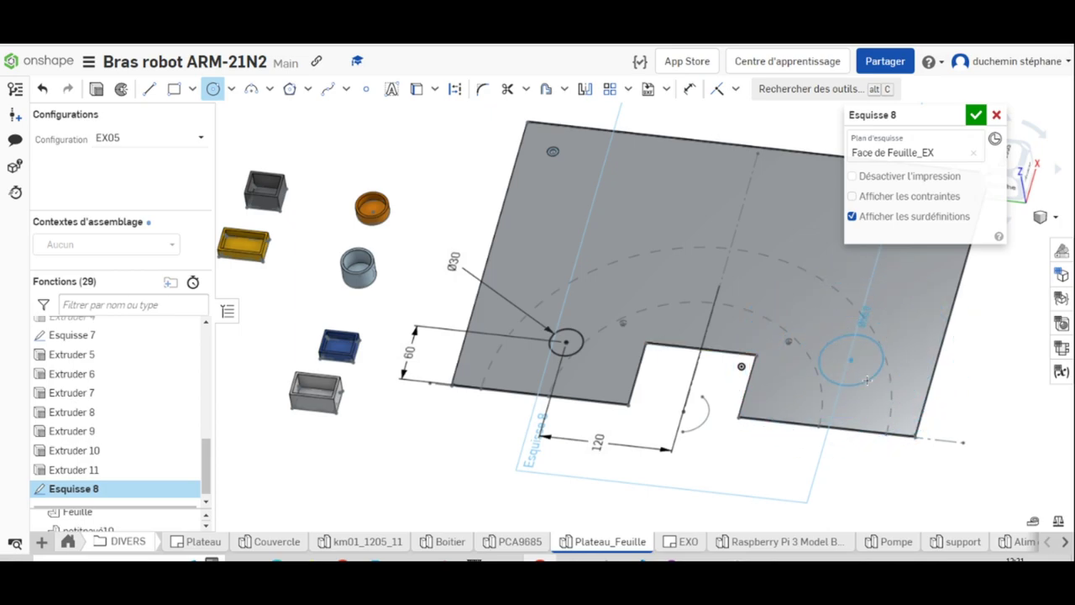
pyautogui.click(860, 369)
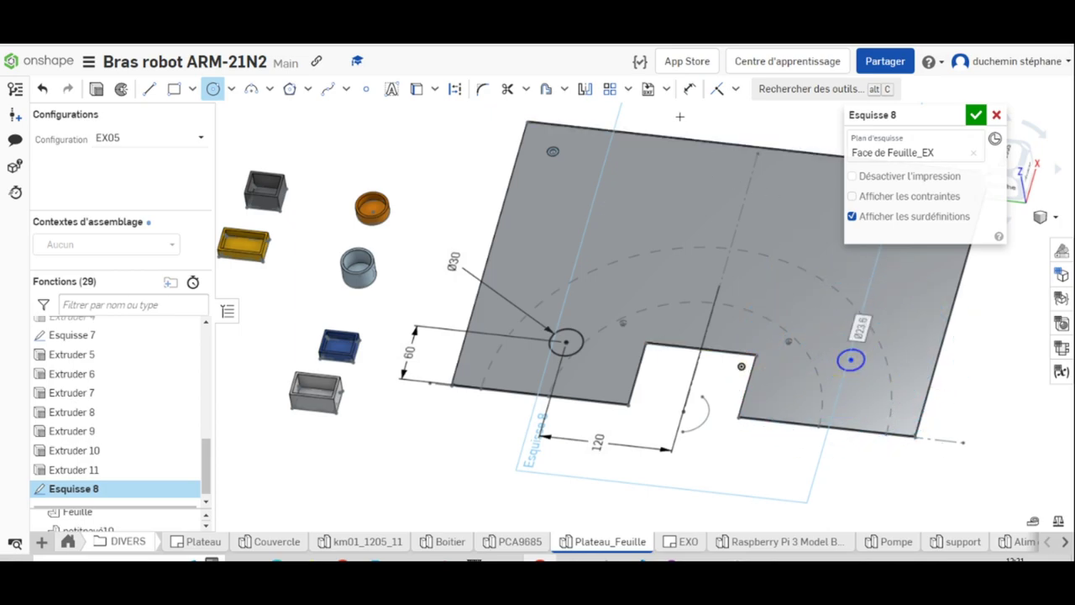
pyautogui.click(689, 89)
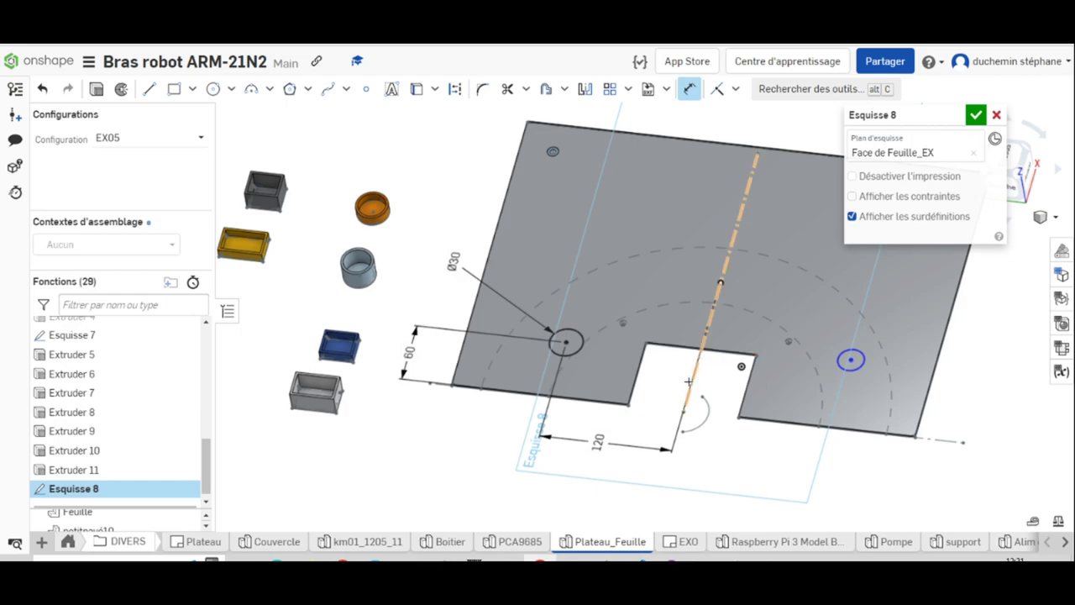
pyautogui.click(688, 382)
pyautogui.click(851, 359)
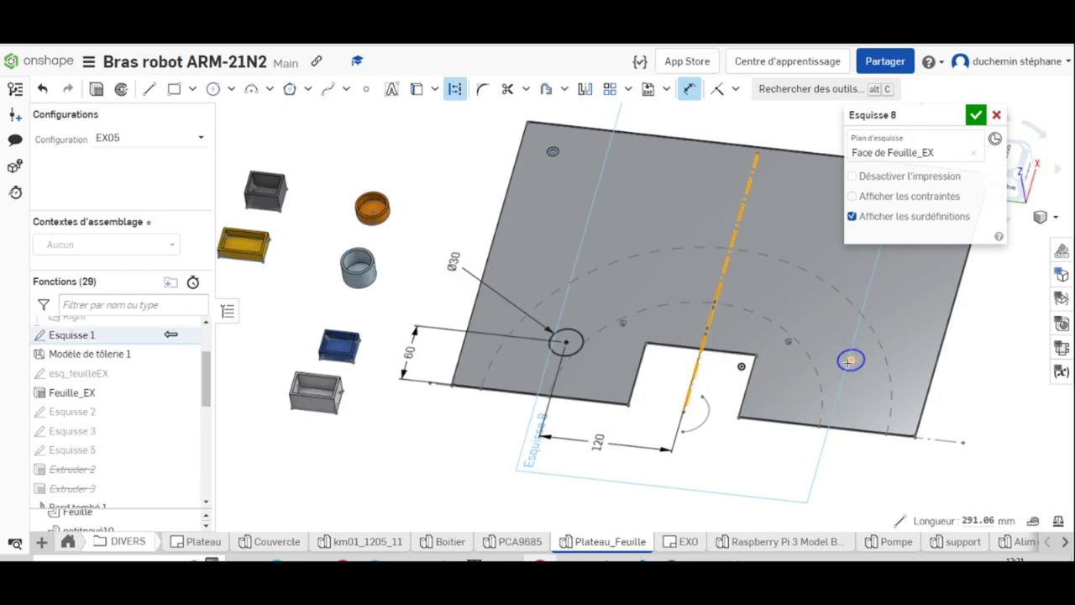
pyautogui.click(768, 468)
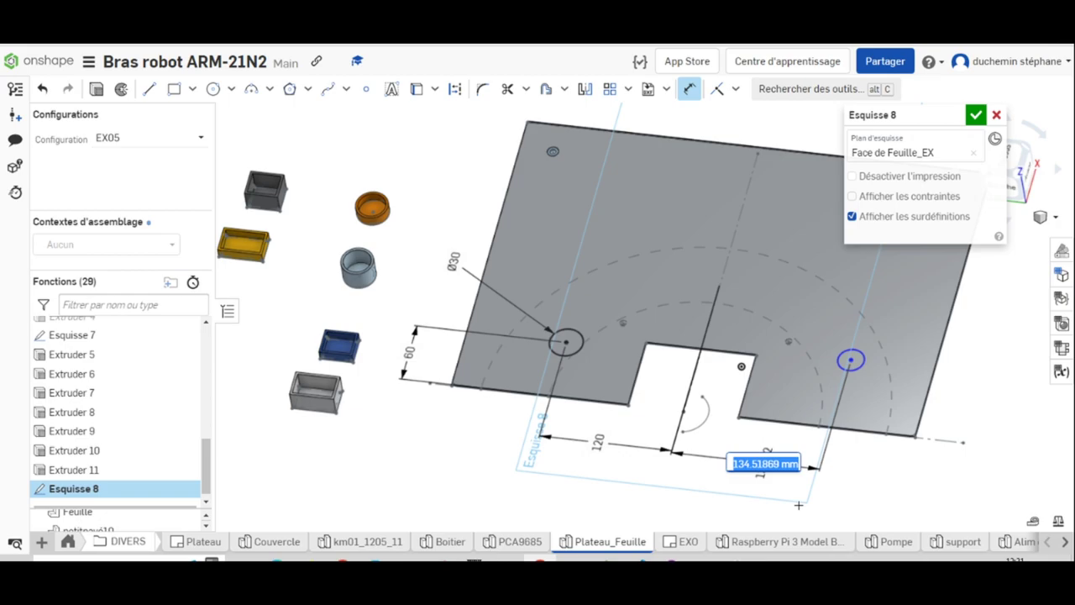
pyautogui.press('BackSpace')
pyautogui.write('130')
pyautogui.press('Return')
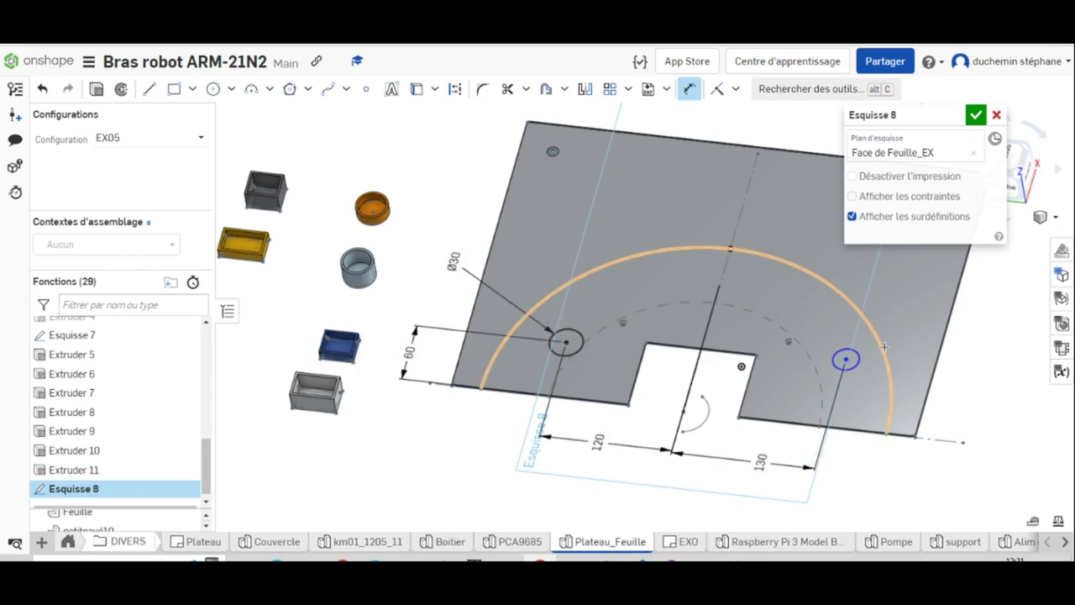
# Step: Dimension it 75 above the lower edge with a Ø30 diameter, and finish Esquisse 8
pyautogui.click(848, 359)
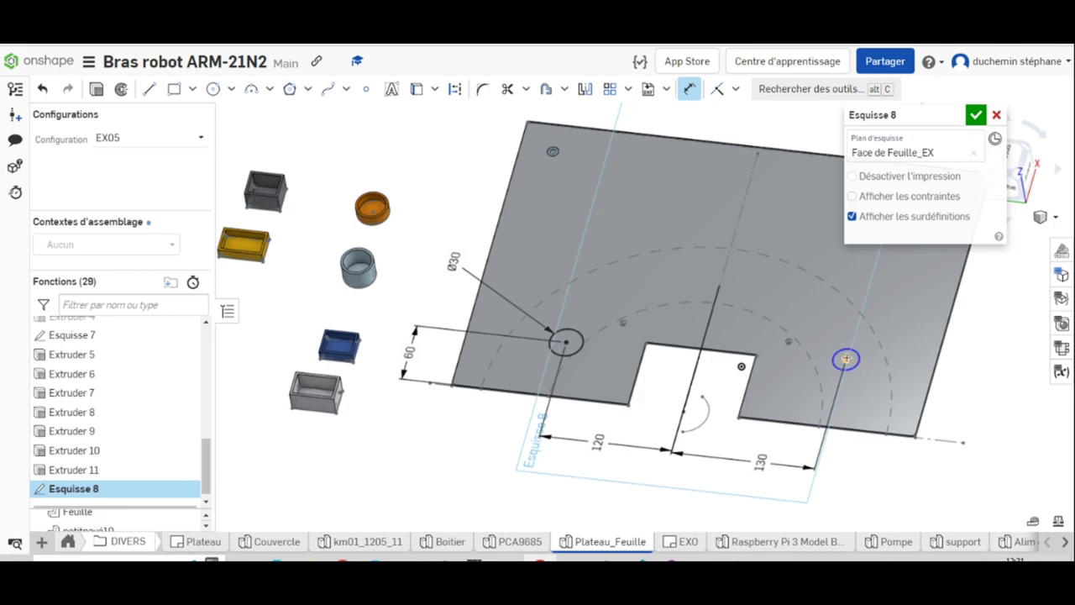
pyautogui.click(750, 415)
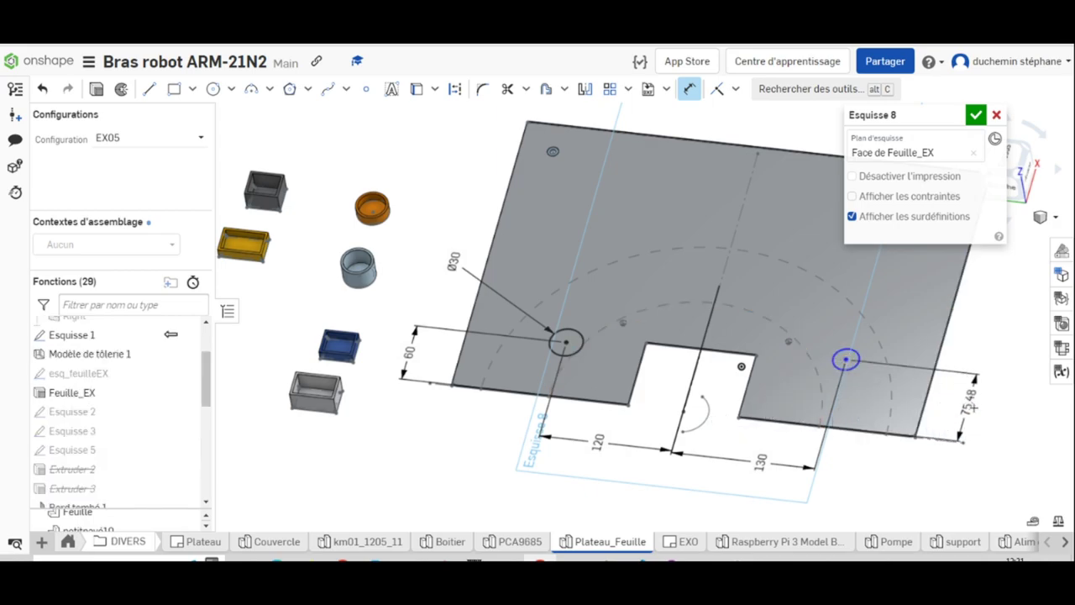
pyautogui.click(970, 403)
pyautogui.write('75')
pyautogui.press('Return')
pyautogui.click(845, 361)
pyautogui.click(980, 336)
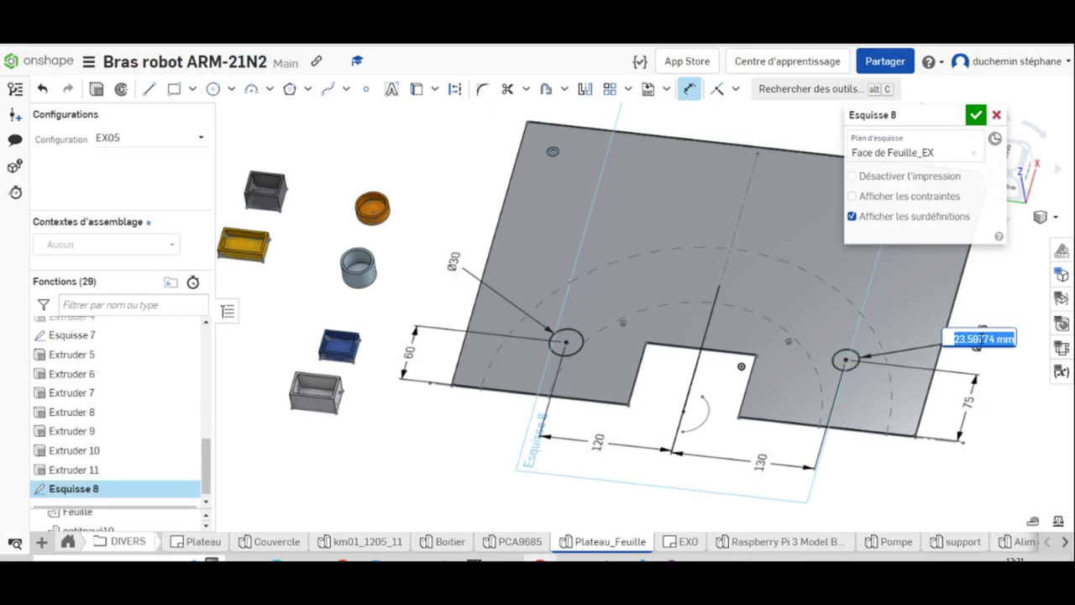
pyautogui.write('30')
pyautogui.press('Return')
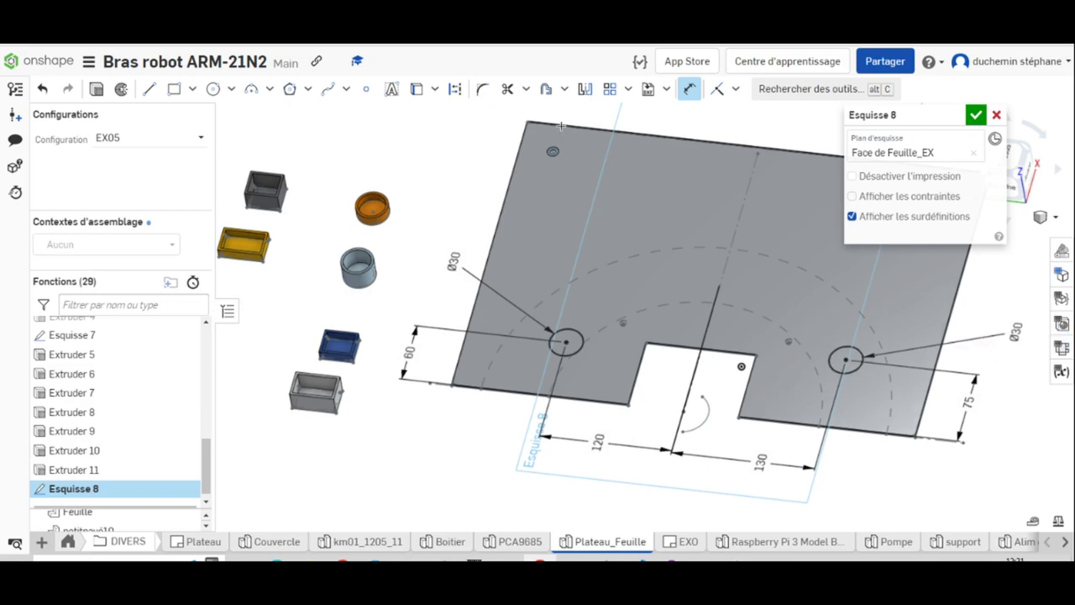
pyautogui.click(975, 116)
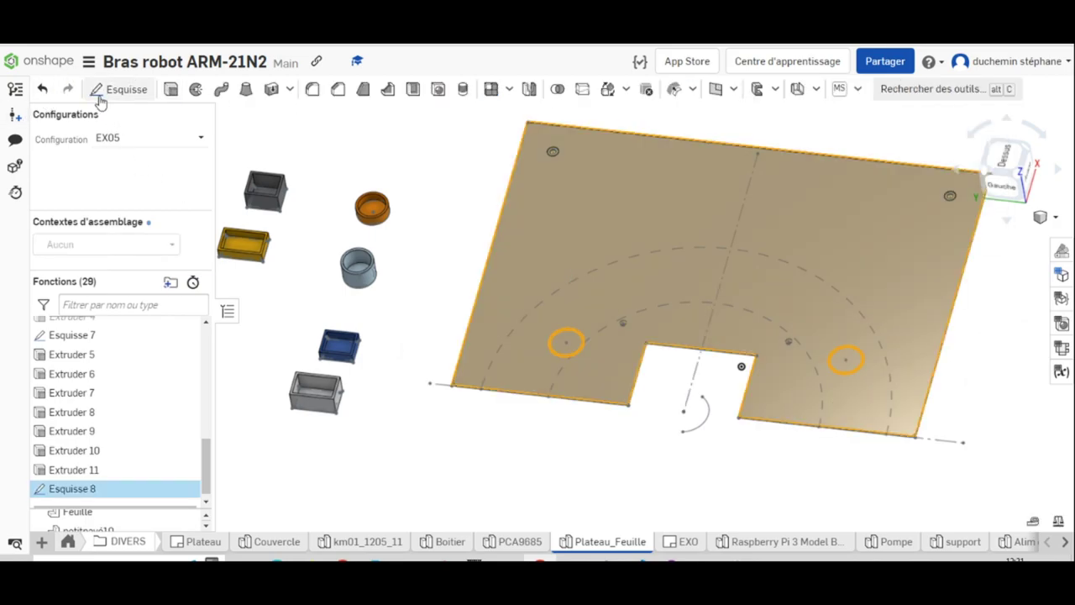
# Step: Extrude Esquisse 8's circles as a Retirer cut, À travers tous, on the Feuille plate (Extruder 12)
pyautogui.hotkey('shift', 'e')
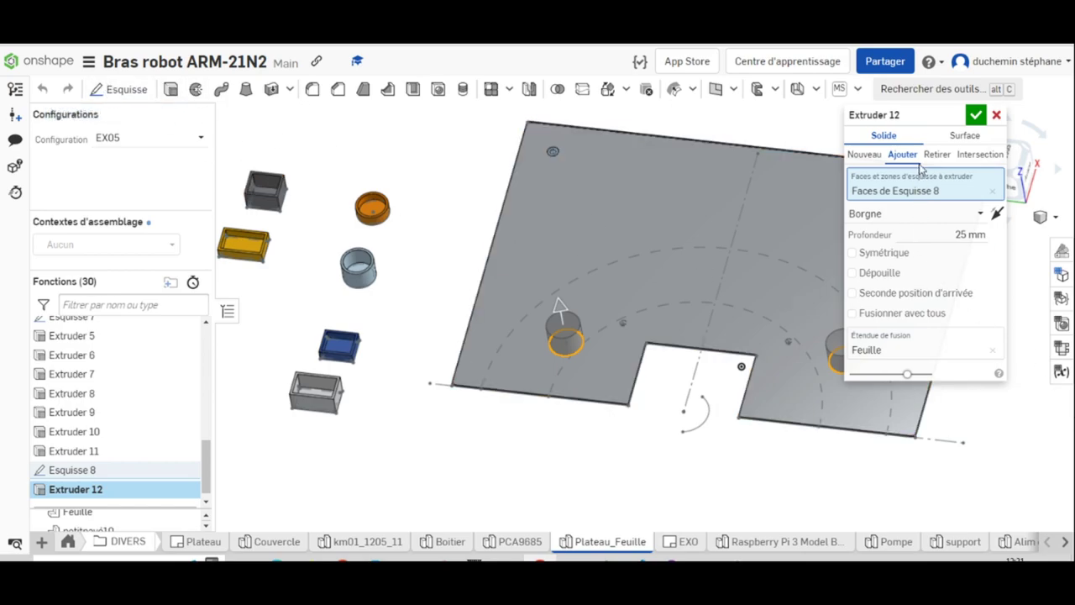
pyautogui.click(937, 154)
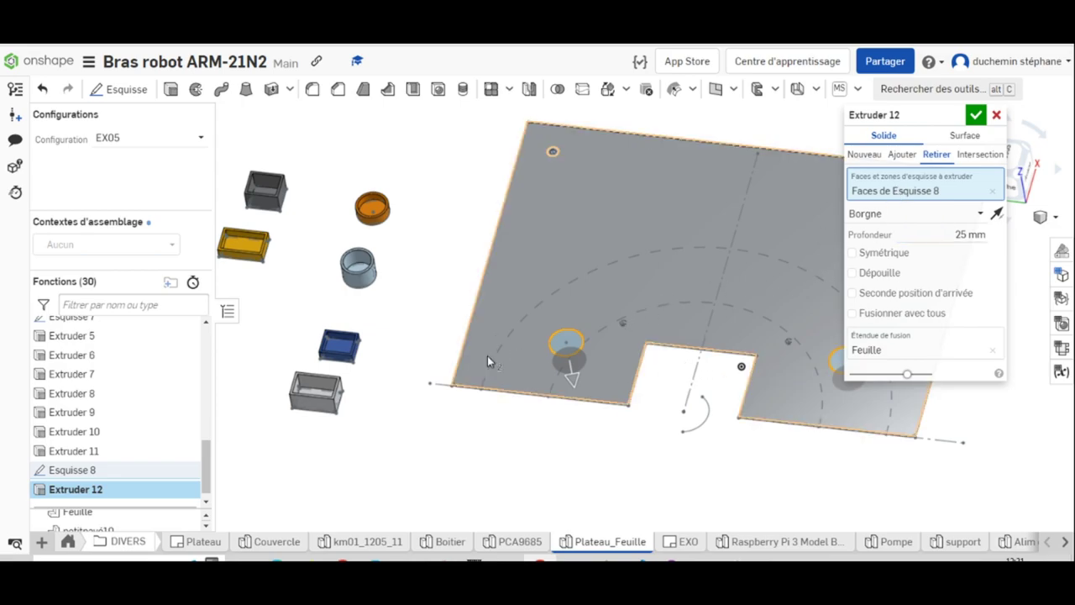
pyautogui.click(870, 351)
pyautogui.click(542, 279)
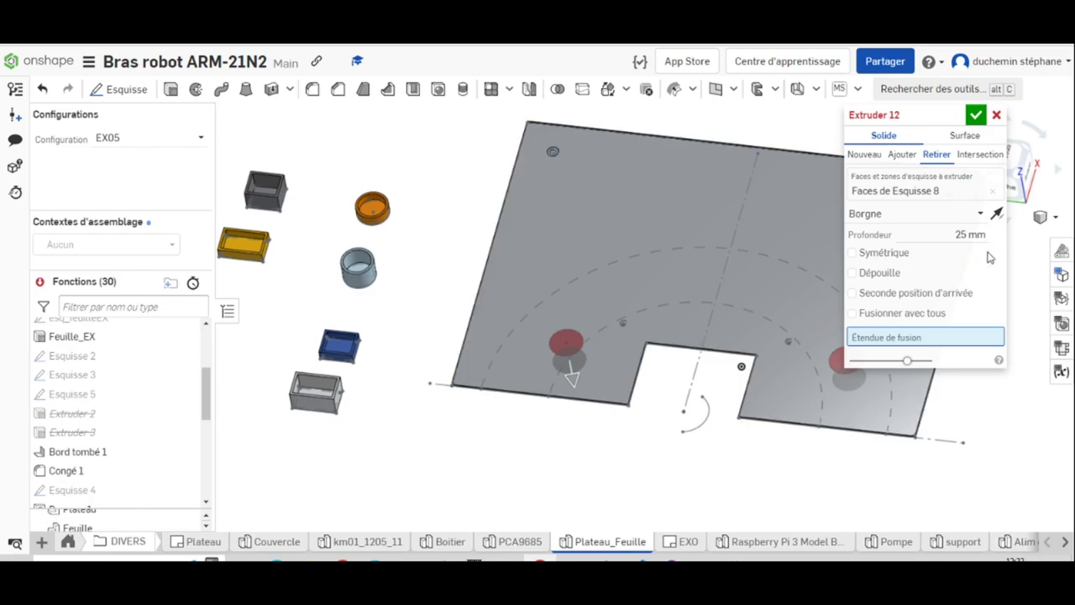
pyautogui.click(914, 213)
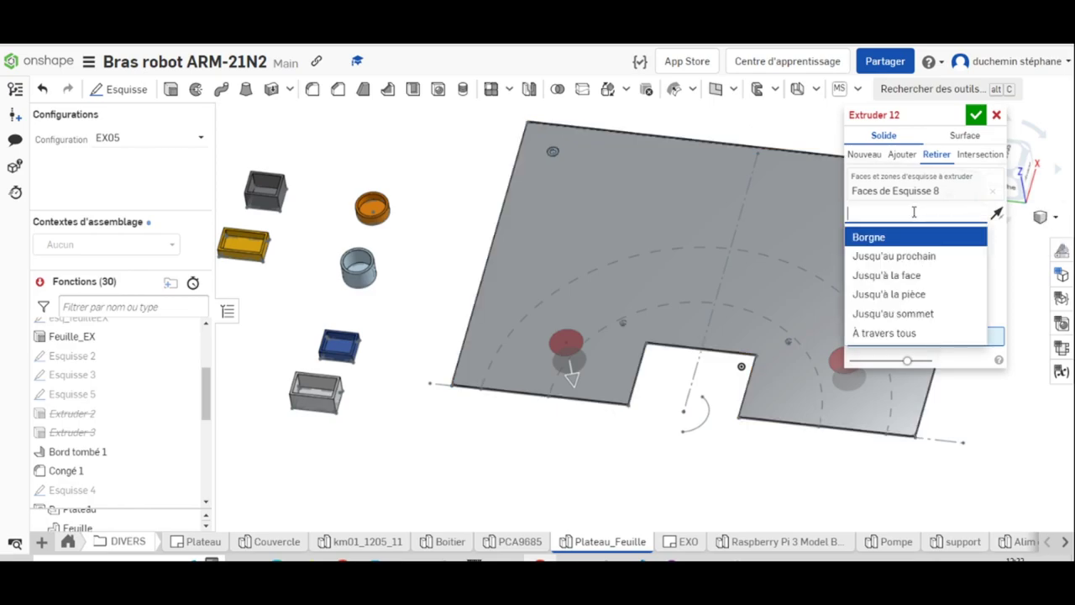
pyautogui.click(895, 334)
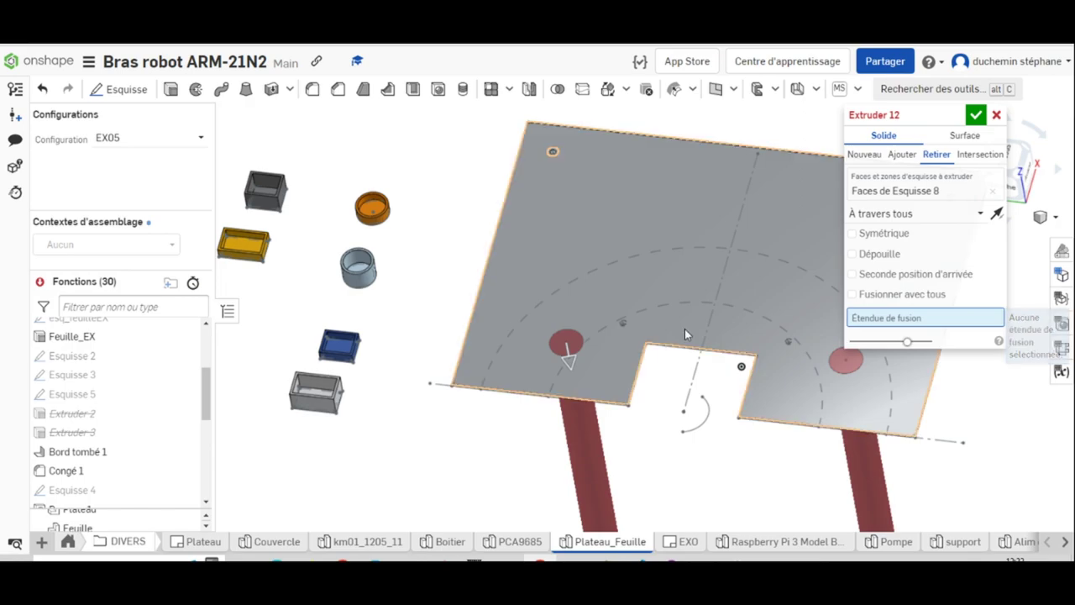
pyautogui.click(535, 252)
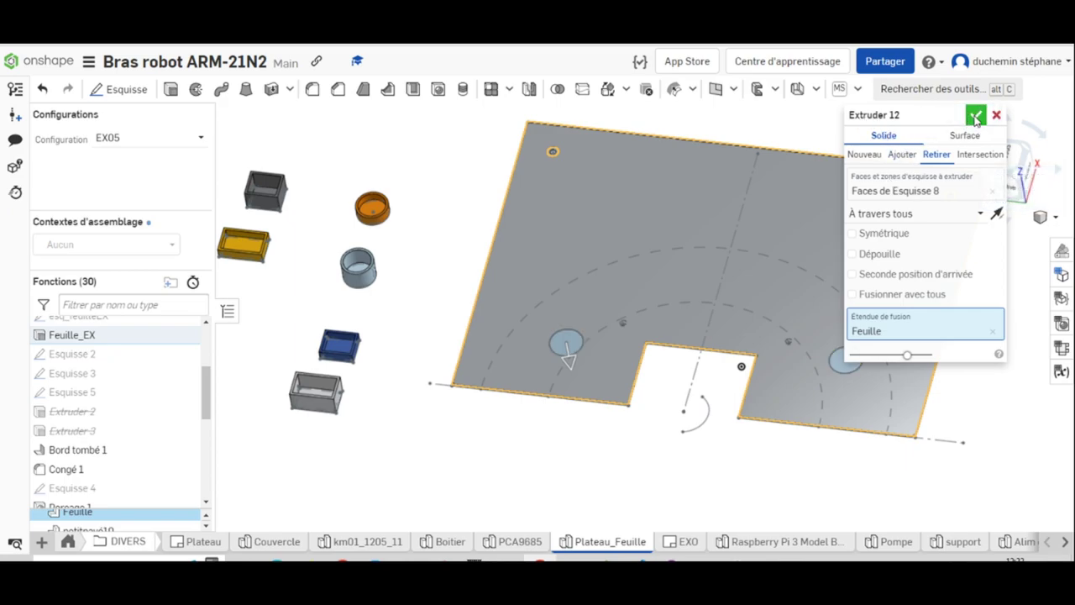
pyautogui.click(975, 118)
pyautogui.moveTo(576, 509); pyautogui.dragTo(586, 421, button='middle')
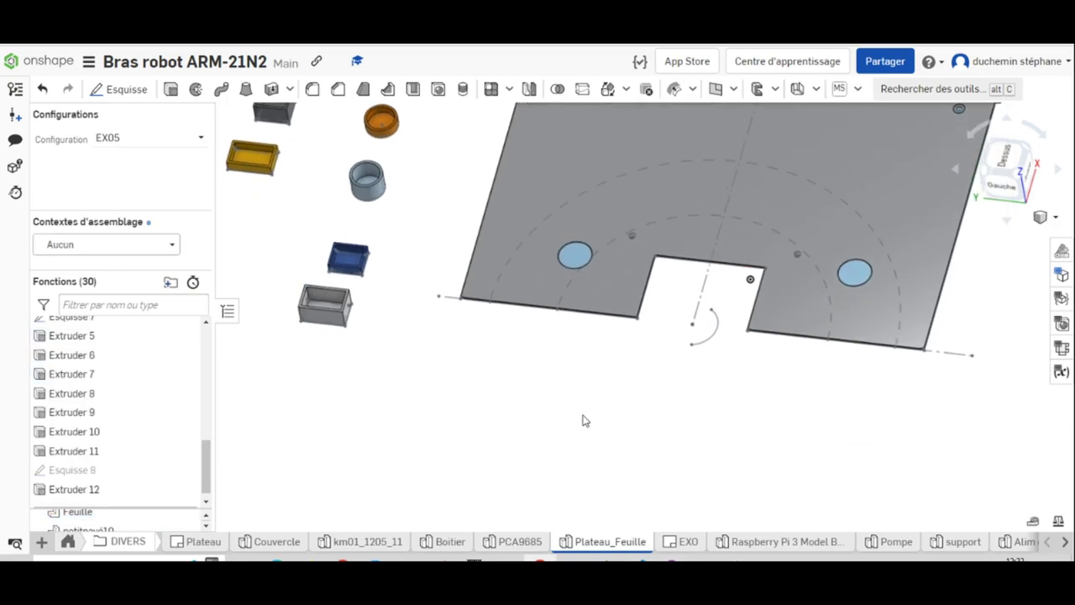
pyautogui.moveTo(586, 421)
pyautogui.mouseDown(button='right')
pyautogui.moveTo(571, 459)
pyautogui.moveTo(583, 422)
pyautogui.moveTo(562, 442)
pyautogui.mouseUp(button='right')
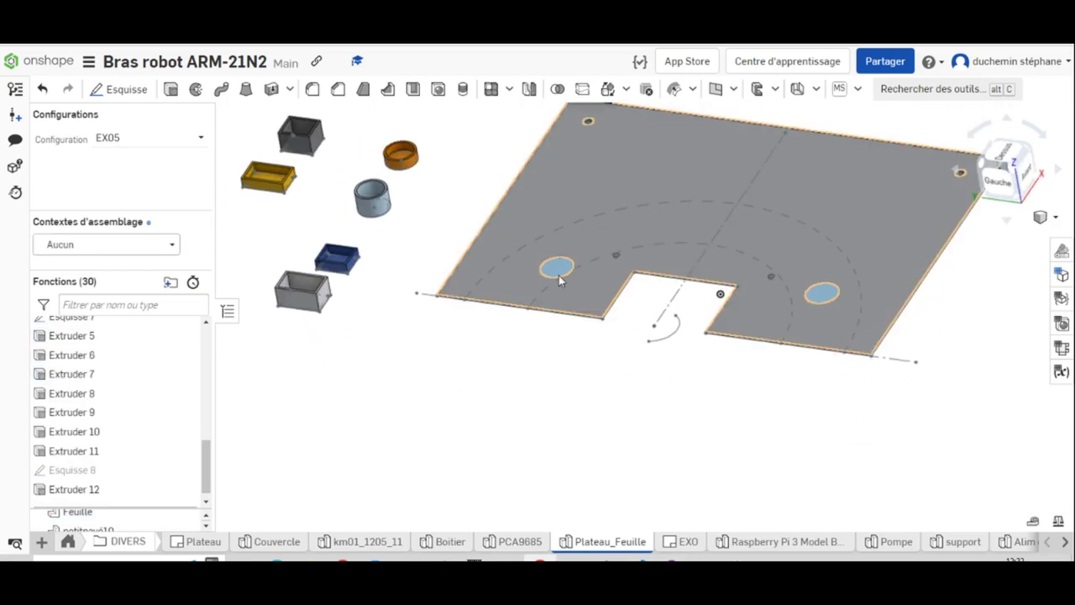
# Step: In the EXO drawing, add a new sheet and rename Feuille1 to EX05
pyautogui.click(684, 543)
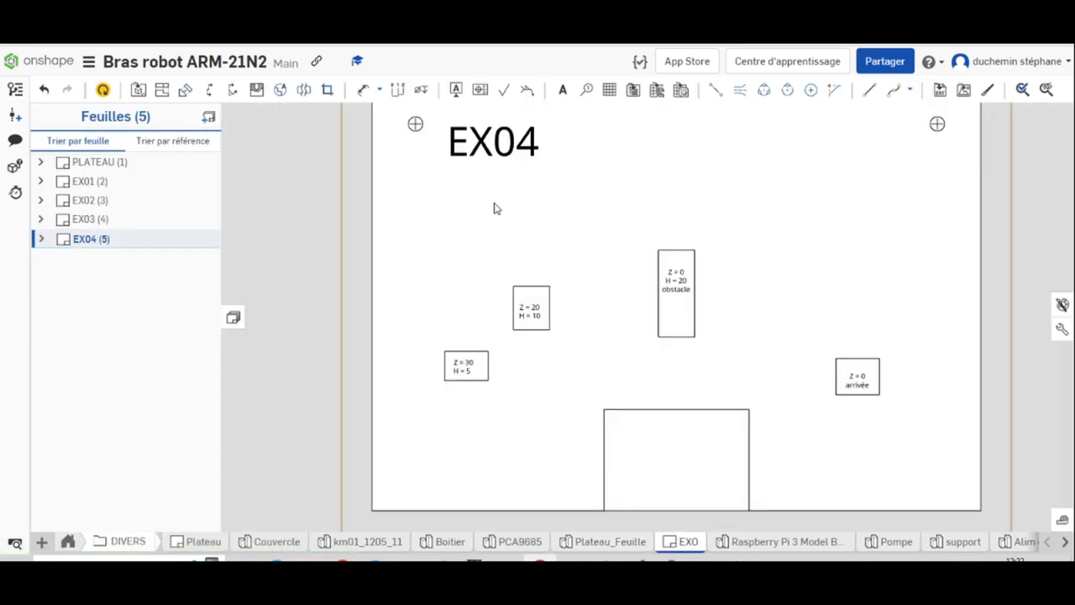
pyautogui.click(208, 117)
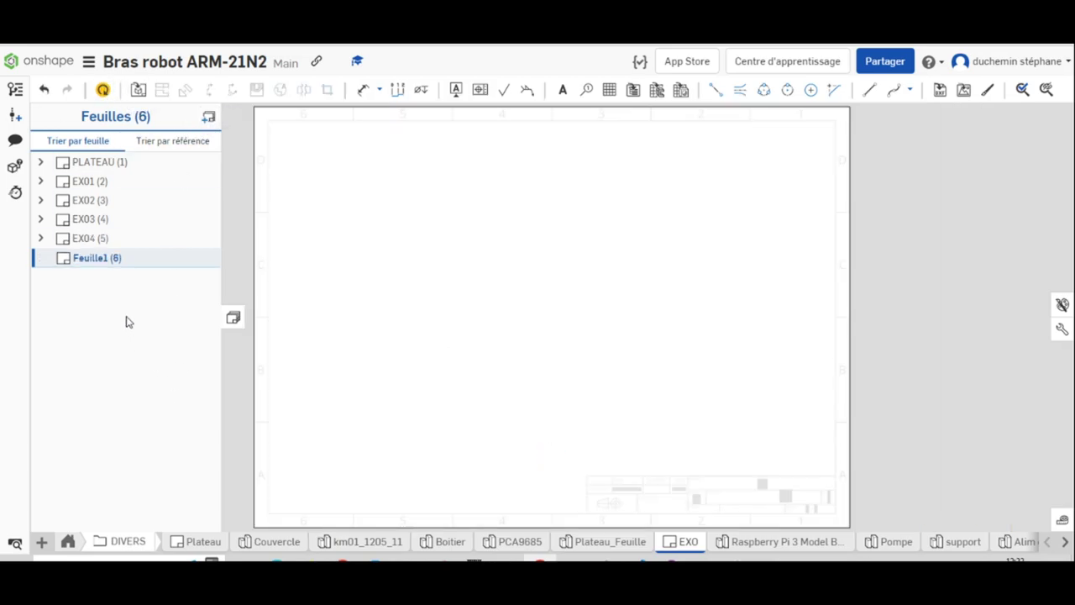
pyautogui.click(102, 264)
pyautogui.rightClick(99, 260)
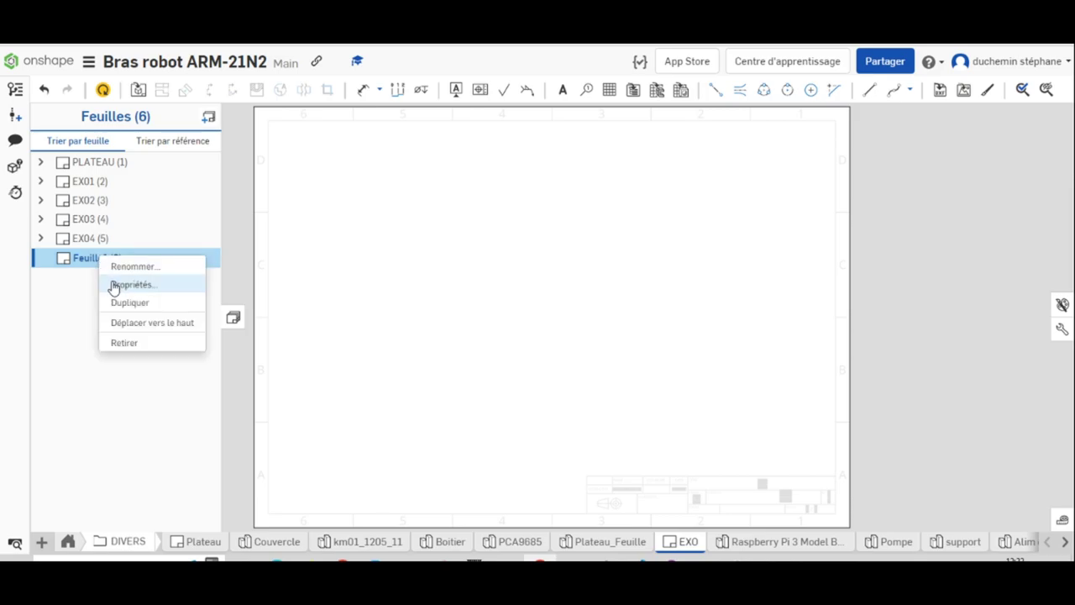
pyautogui.click(117, 263)
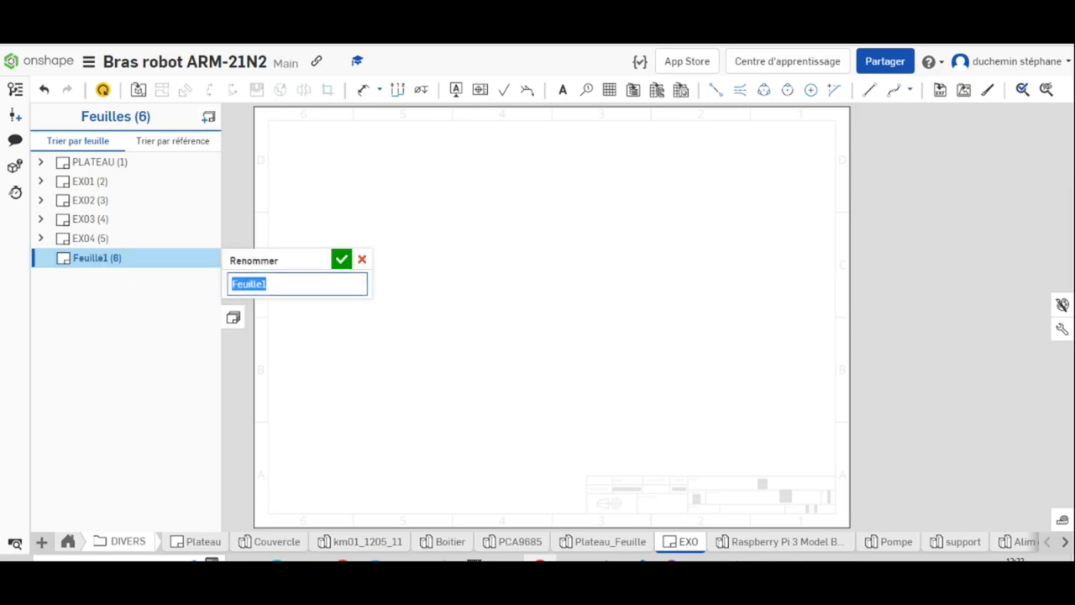
pyautogui.write('EX05')
pyautogui.press('Return')
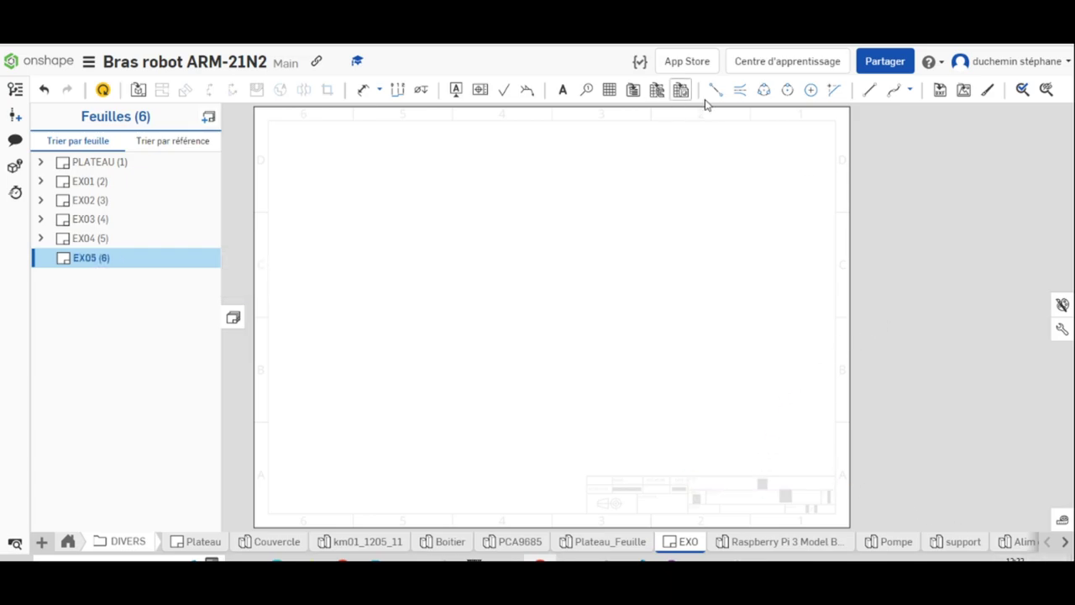
# Step: Insert a 1:1 Dessus view of Plateau_Feuille and place it on the EX05 sheet
pyautogui.click(233, 320)
pyautogui.click(40, 318)
pyautogui.click(138, 89)
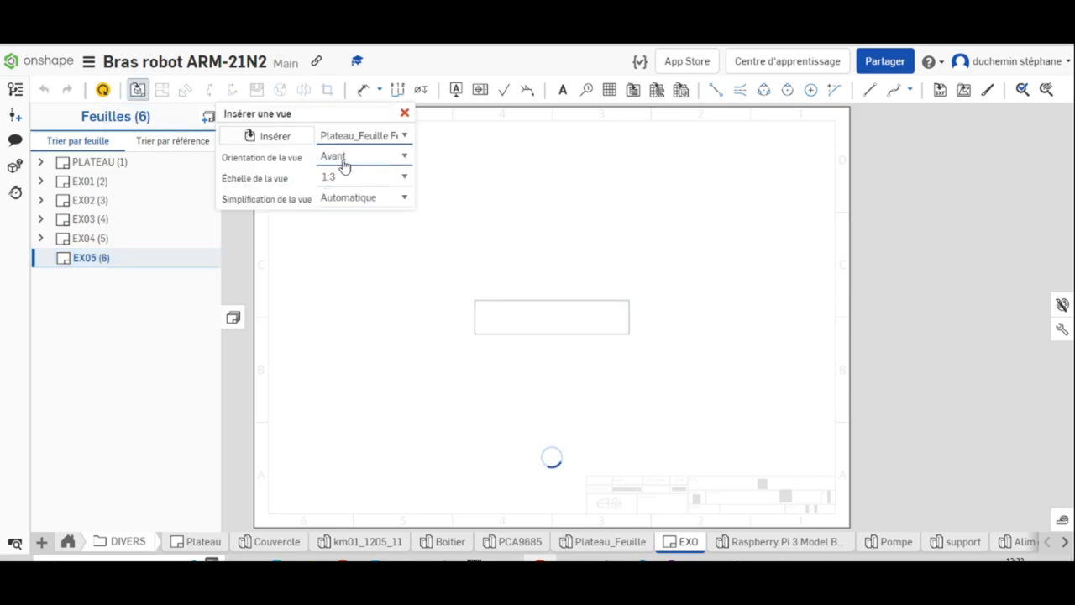
pyautogui.click(388, 136)
pyautogui.click(386, 152)
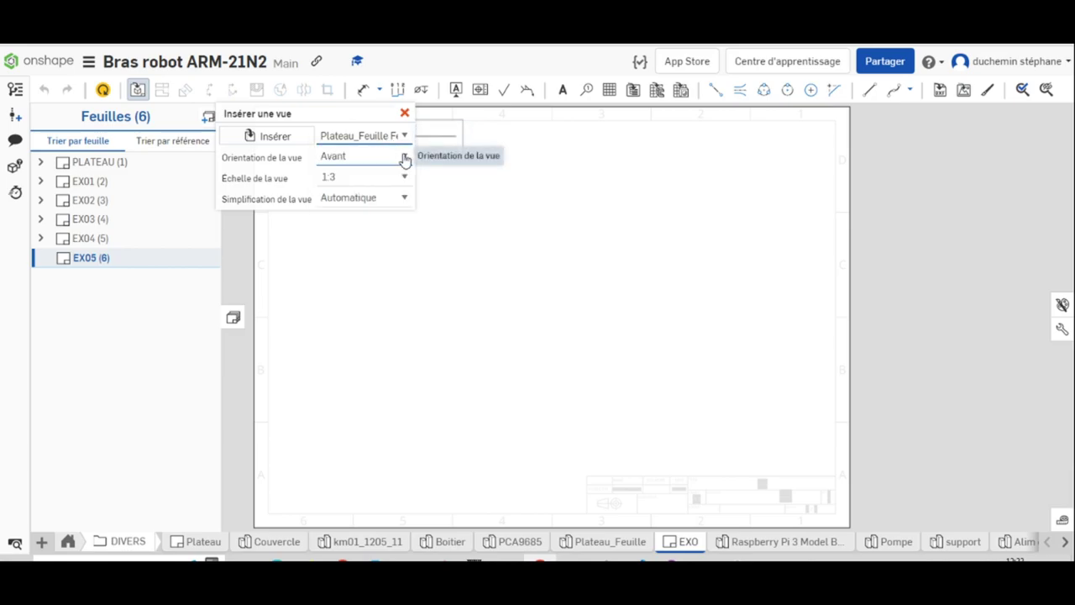
pyautogui.click(403, 176)
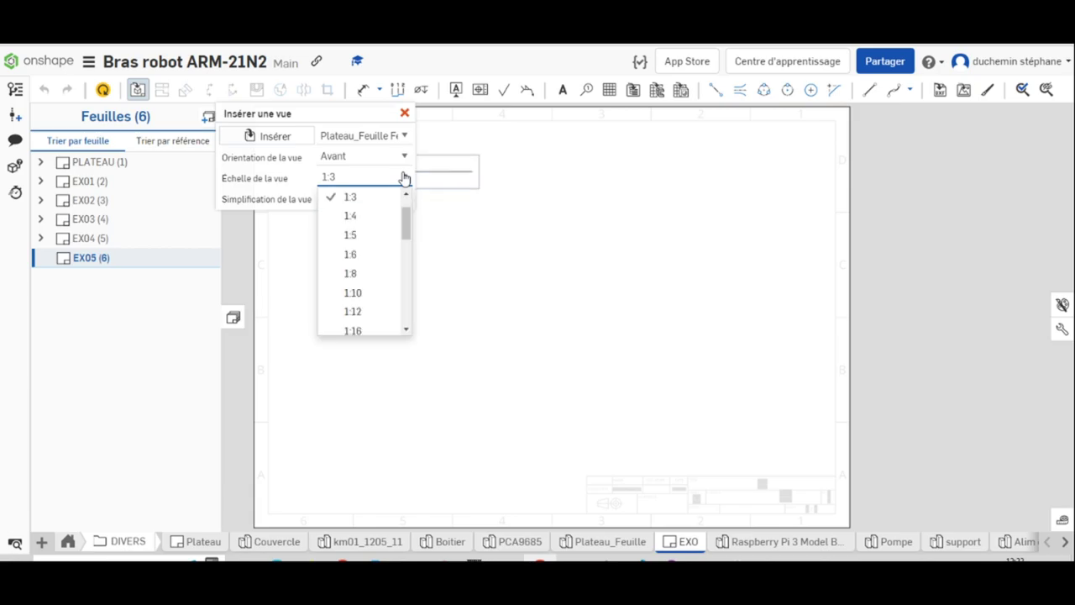
pyautogui.scroll(2, 372, 244)
pyautogui.click(361, 196)
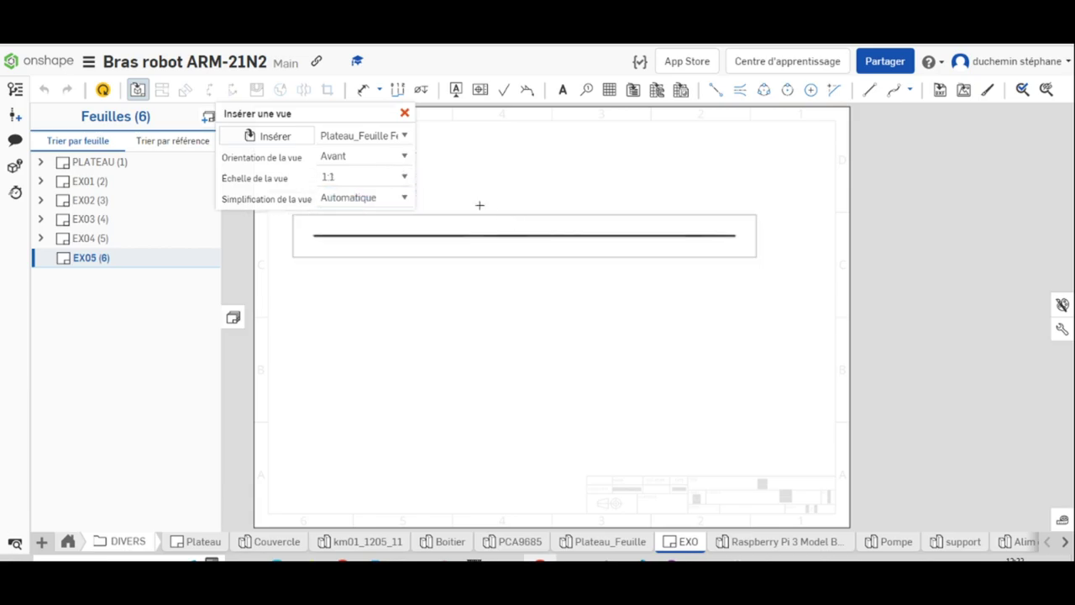
pyautogui.click(405, 157)
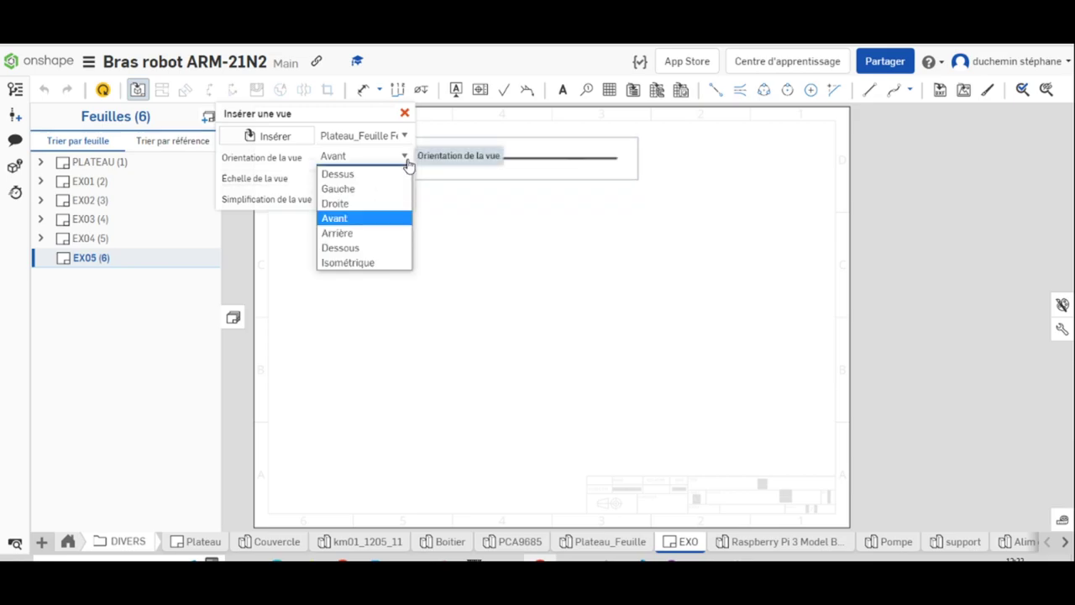
pyautogui.click(378, 174)
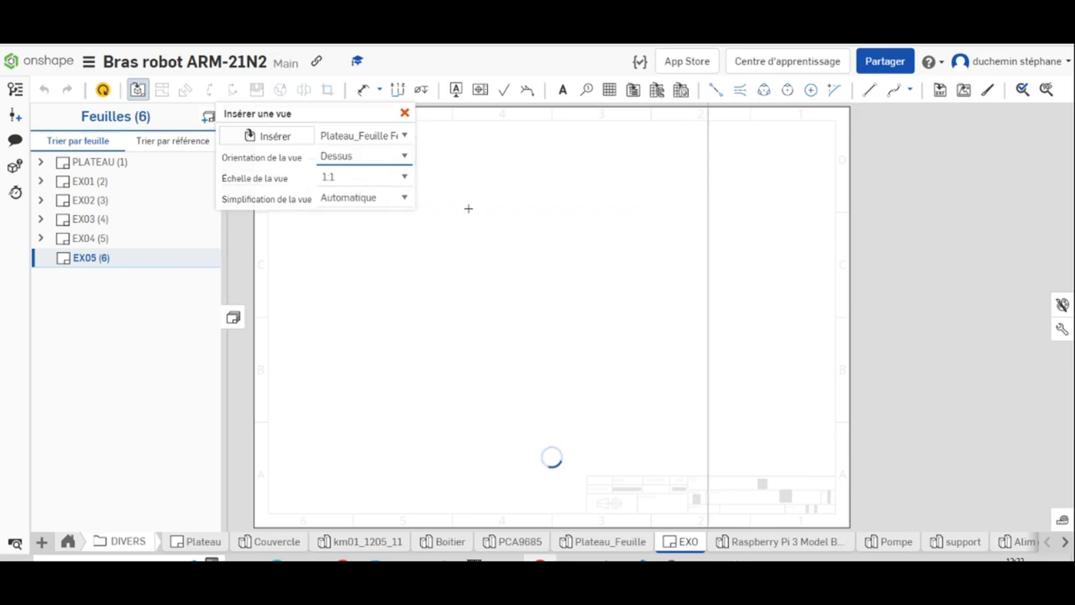
pyautogui.click(548, 200)
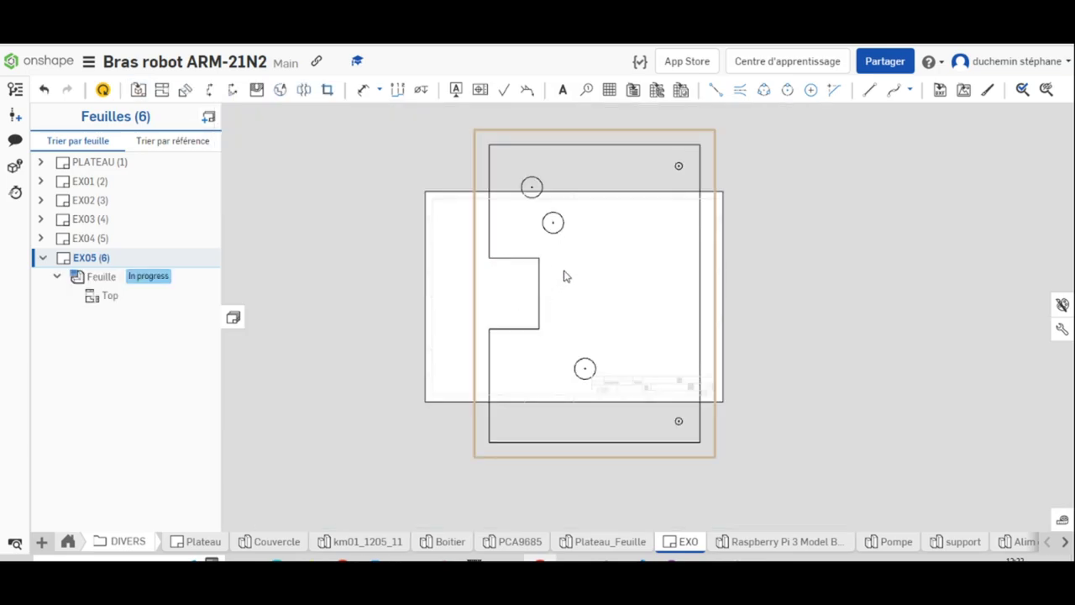
# Step: Set the Top view's rotation angle to 90 degrees in its properties
pyautogui.rightClick(504, 283)
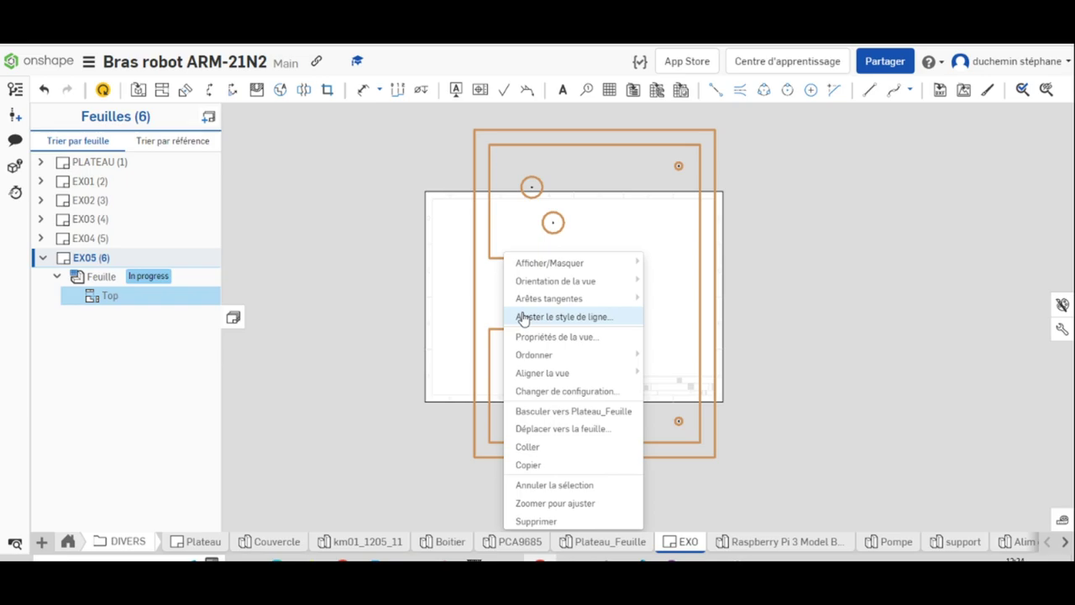
pyautogui.press('Escape')
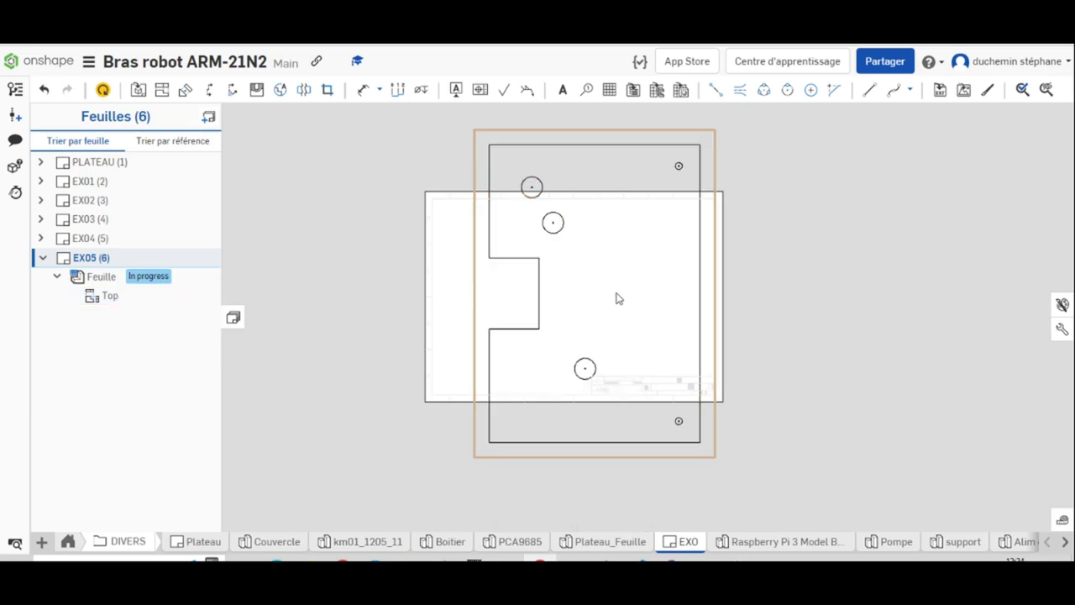
pyautogui.click(109, 301)
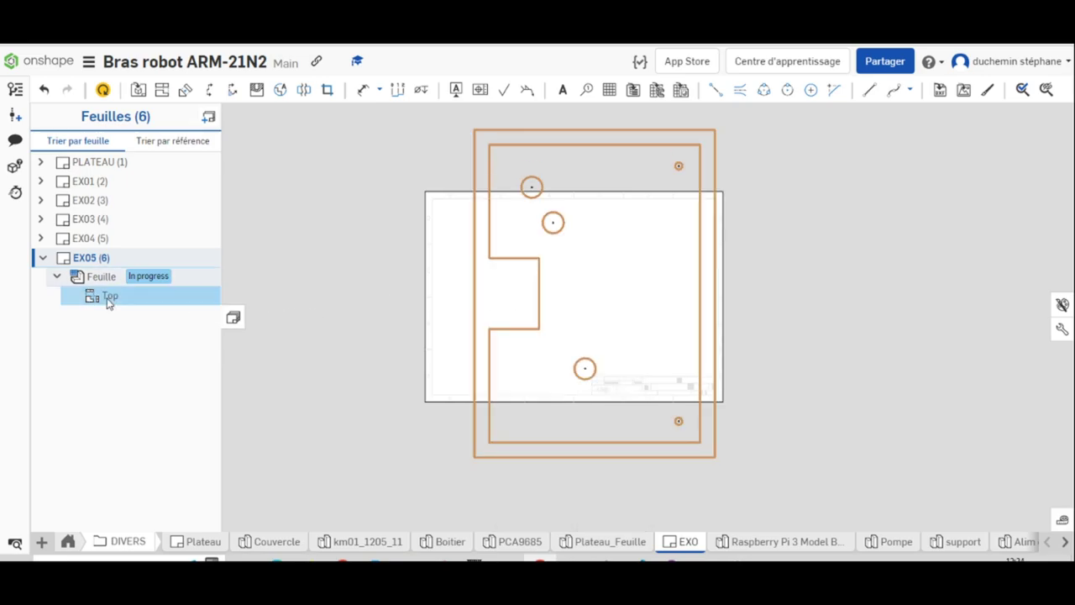
pyautogui.rightClick(108, 301)
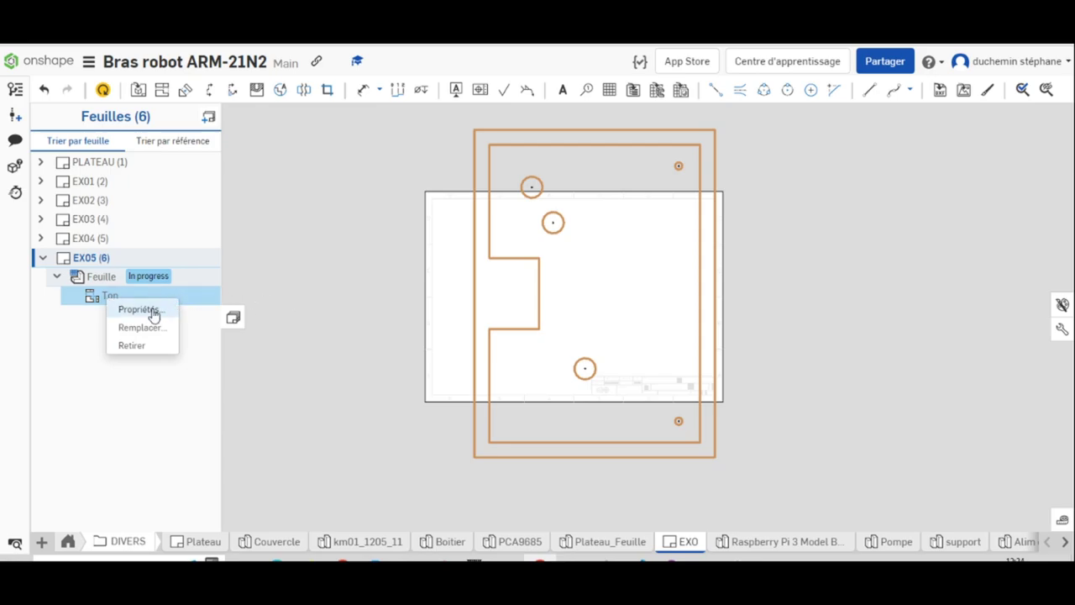
pyautogui.click(151, 311)
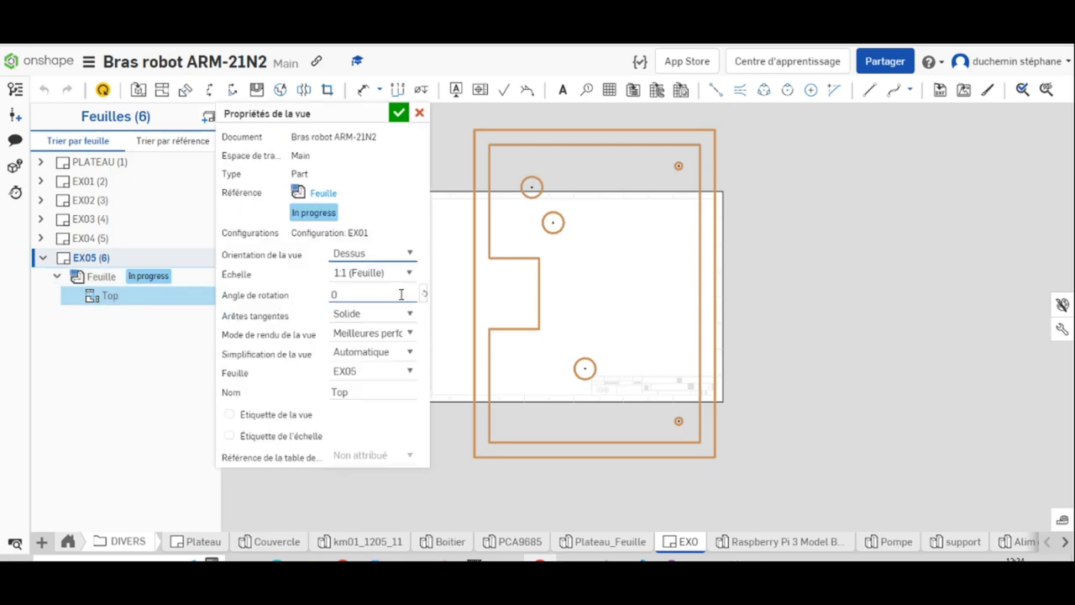
pyautogui.click(343, 293)
pyautogui.write('90')
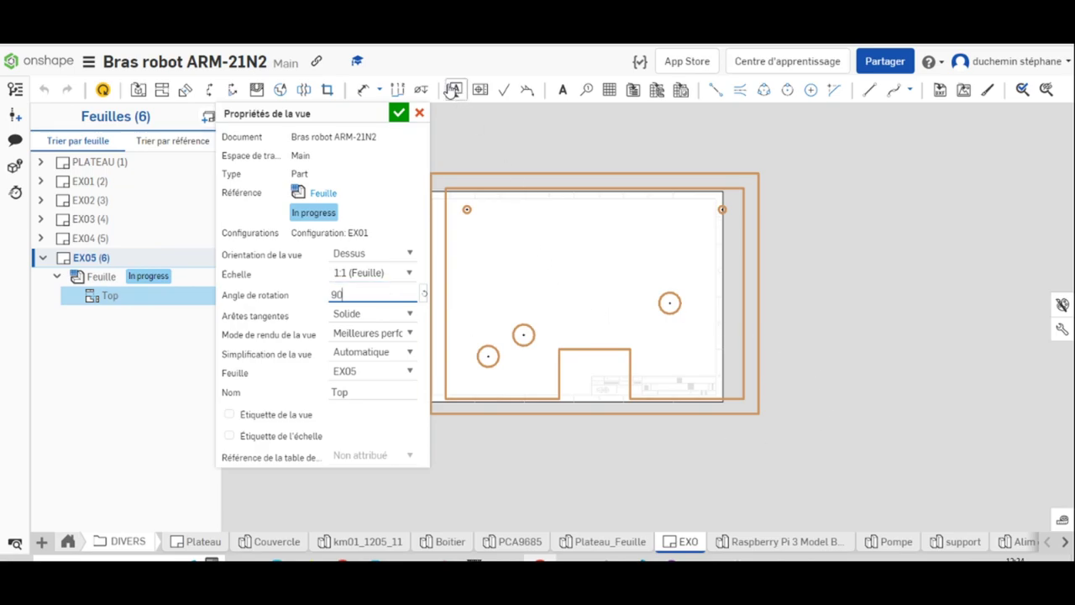
pyautogui.click(398, 112)
pyautogui.scroll(5, 468, 238)
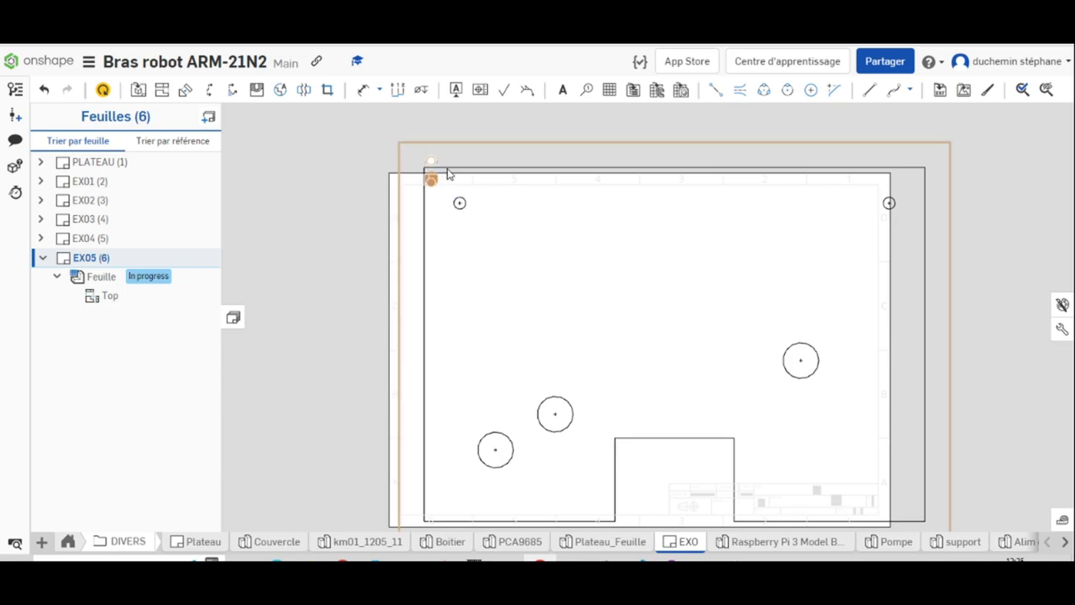
# Step: Drag the rotated view into line with the EX05 sheet border
pyautogui.moveTo(476, 144); pyautogui.dragTo(440, 153)
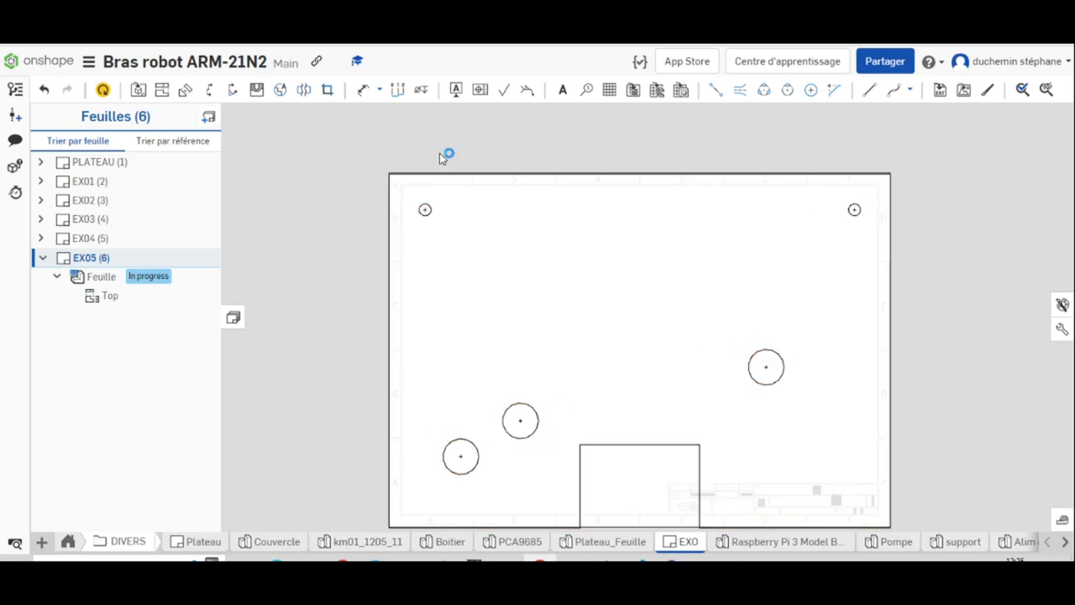
pyautogui.scroll(3, 936, 341)
pyautogui.scroll(-4, 861, 372)
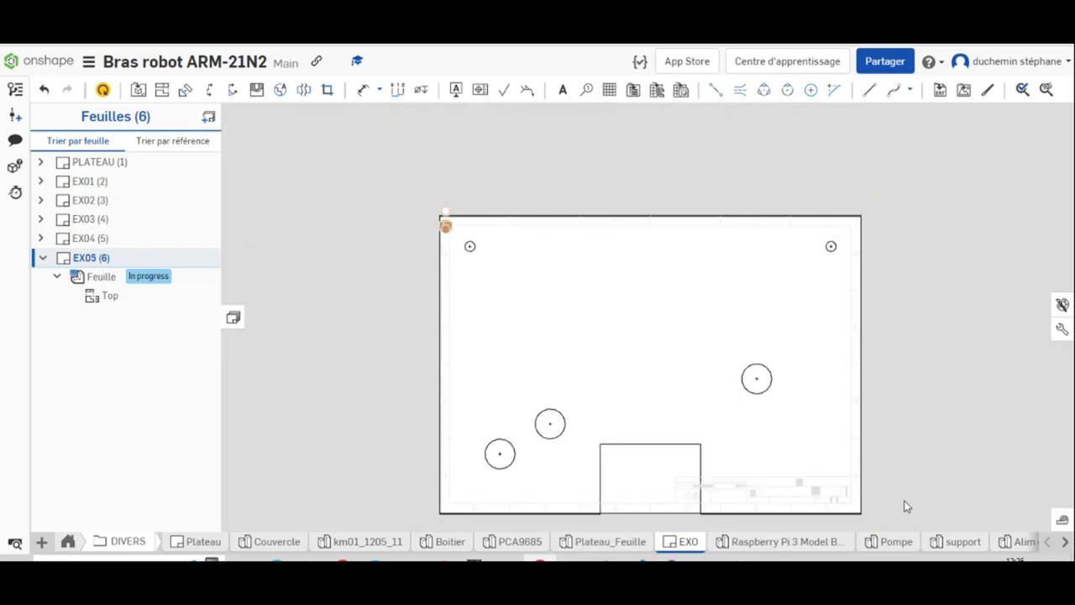
pyautogui.moveTo(937, 428); pyautogui.dragTo(893, 304, button='middle')
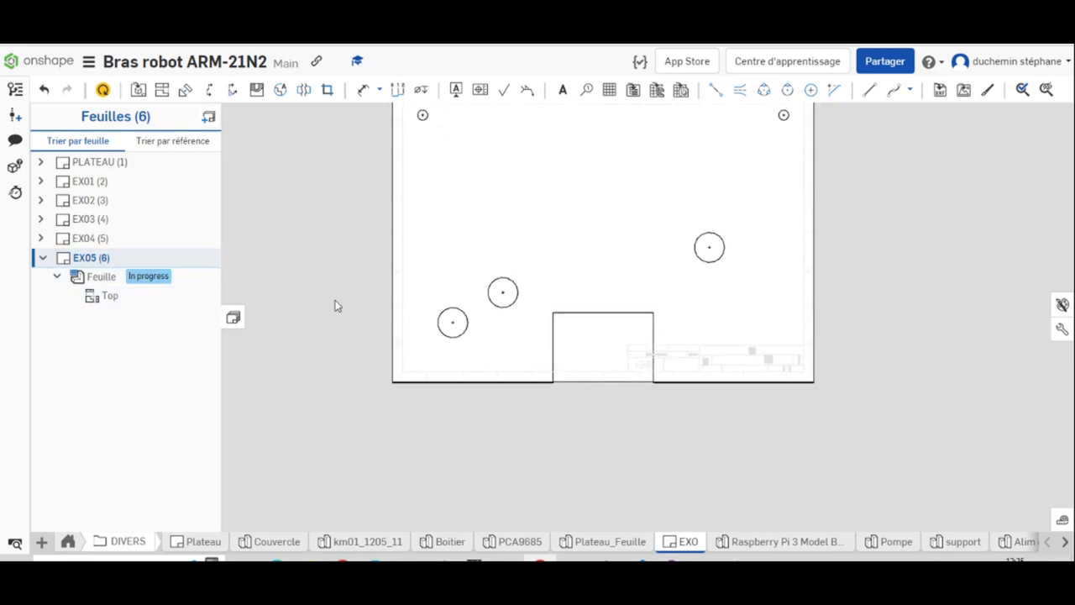
pyautogui.scroll(1, 1000, 193)
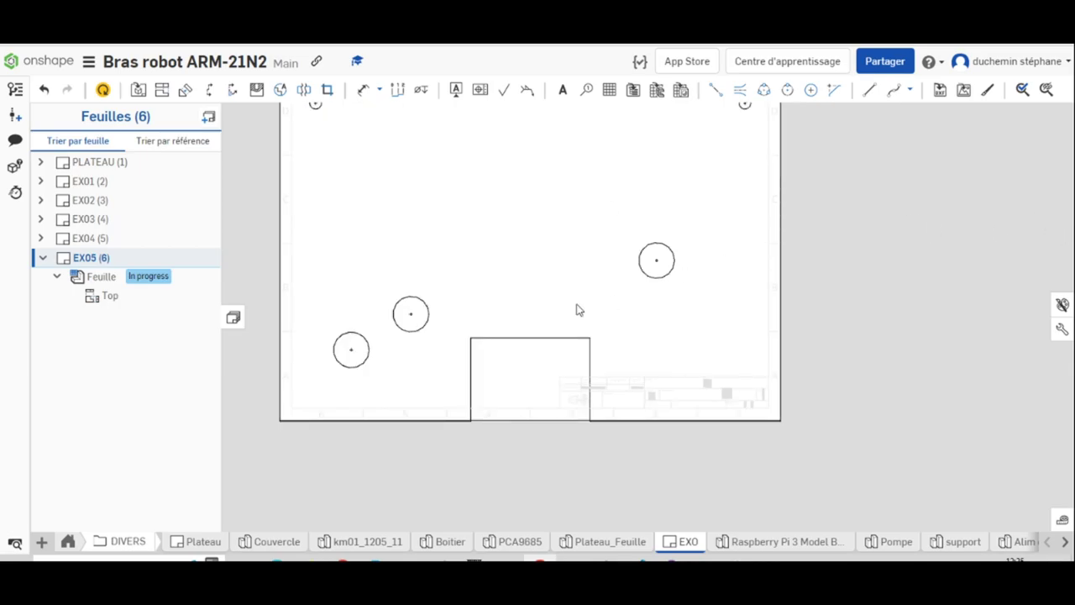
# Step: Reopen the Top view's properties, keep Feuille EX05, and confirm
pyautogui.click(112, 298)
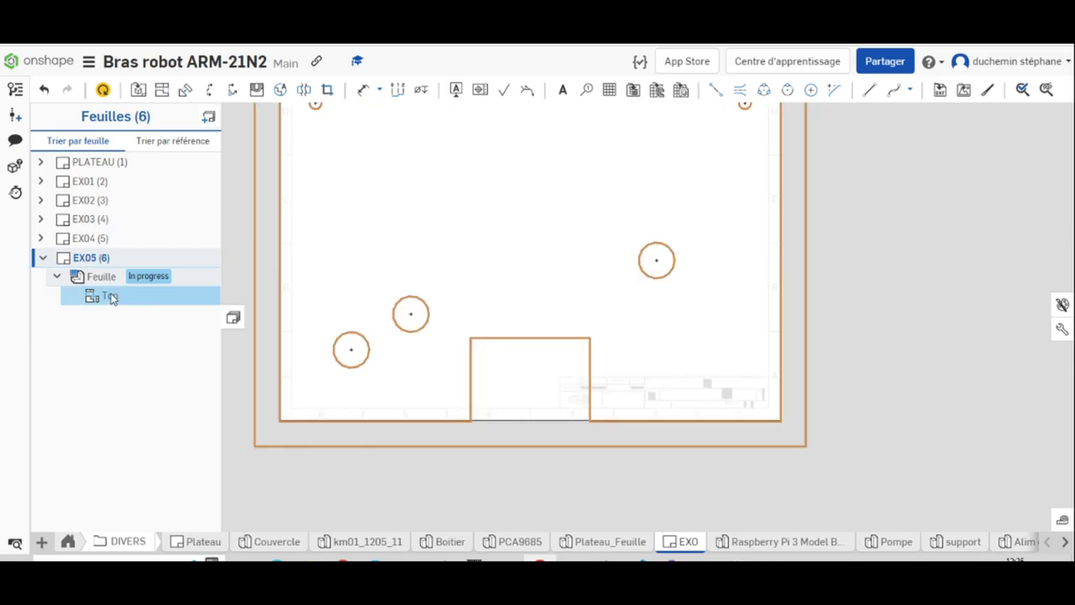
pyautogui.rightClick(112, 297)
pyautogui.click(137, 305)
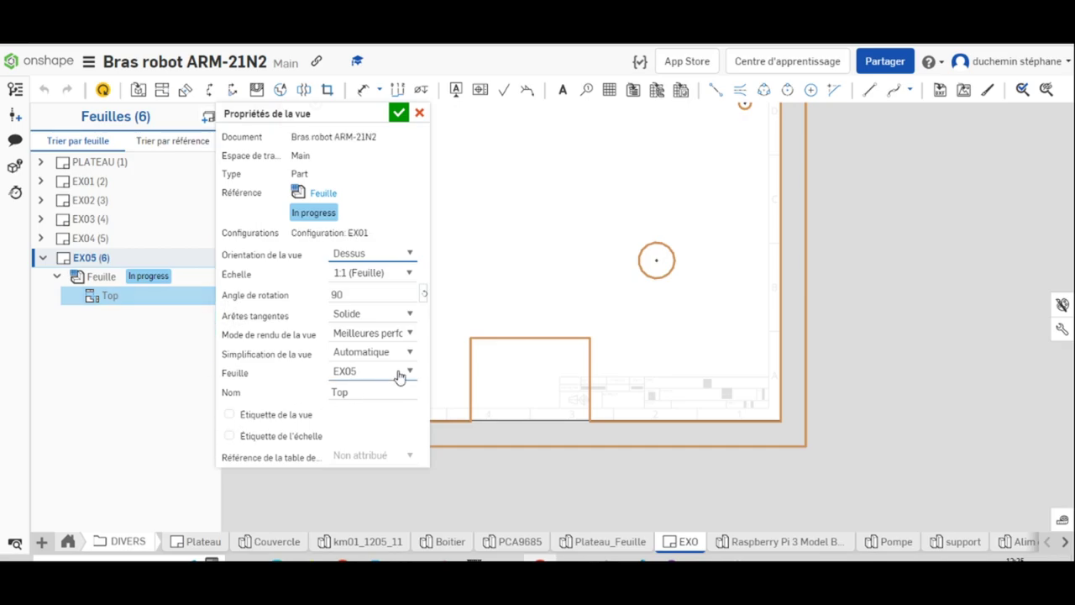
pyautogui.click(367, 381)
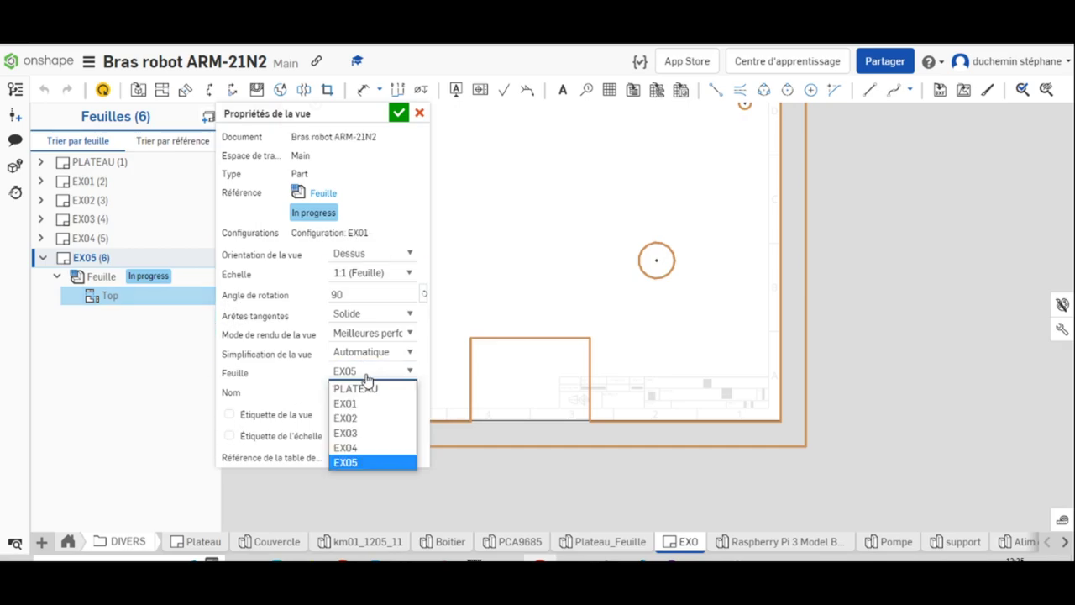
pyautogui.click(367, 381)
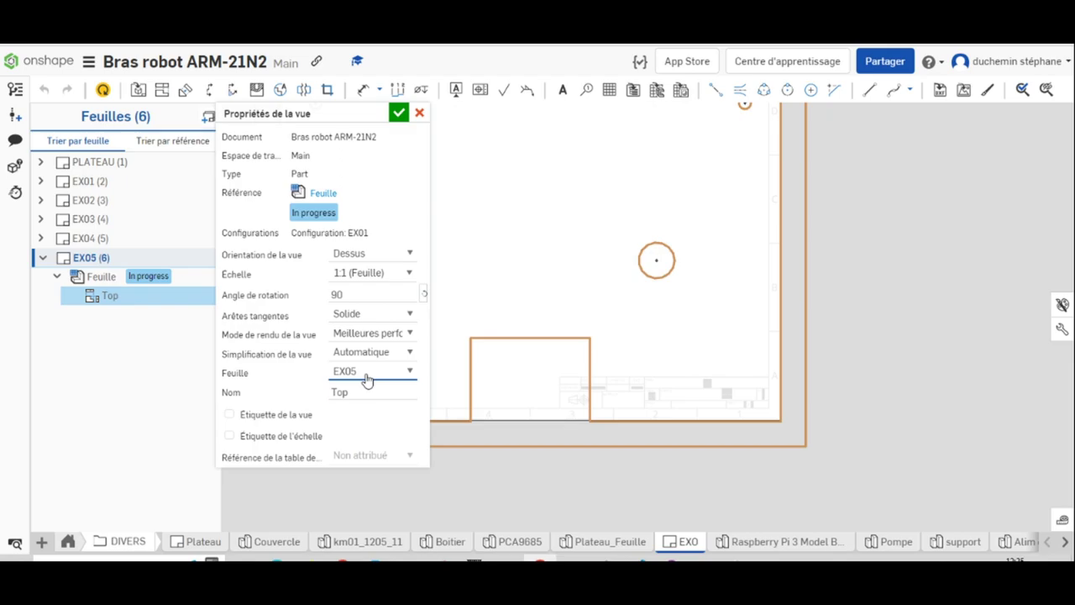
pyautogui.click(395, 117)
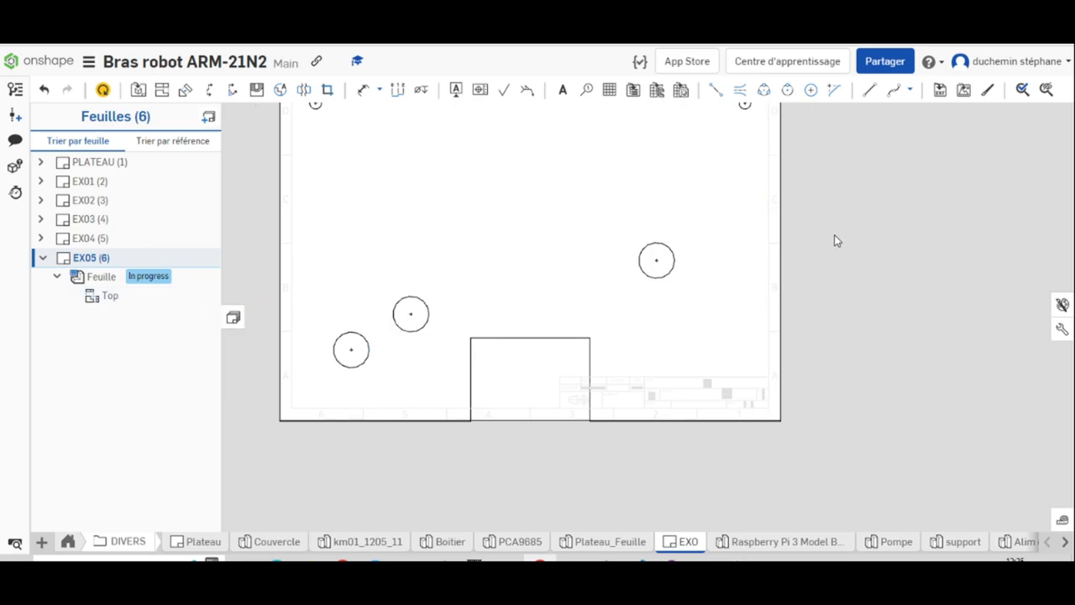
pyautogui.scroll(-3, 837, 233)
pyautogui.scroll(3, 837, 237)
pyautogui.scroll(2, 826, 235)
pyautogui.scroll(-1, 860, 191)
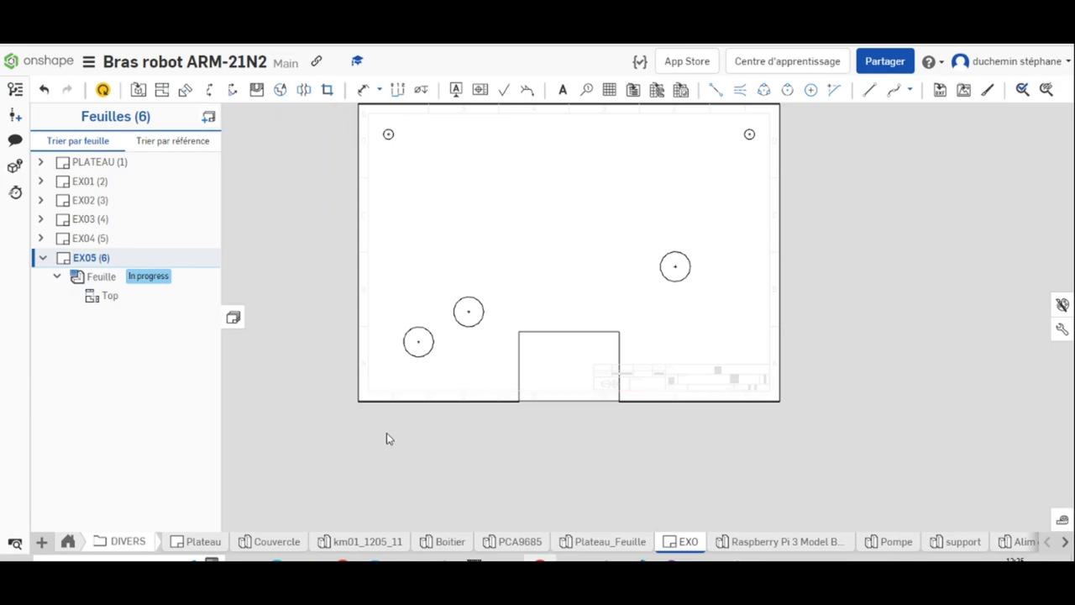
# Step: Switch to the Plateau_Feuille part studio and show its EX01–EX05 configuration table
pyautogui.click(631, 545)
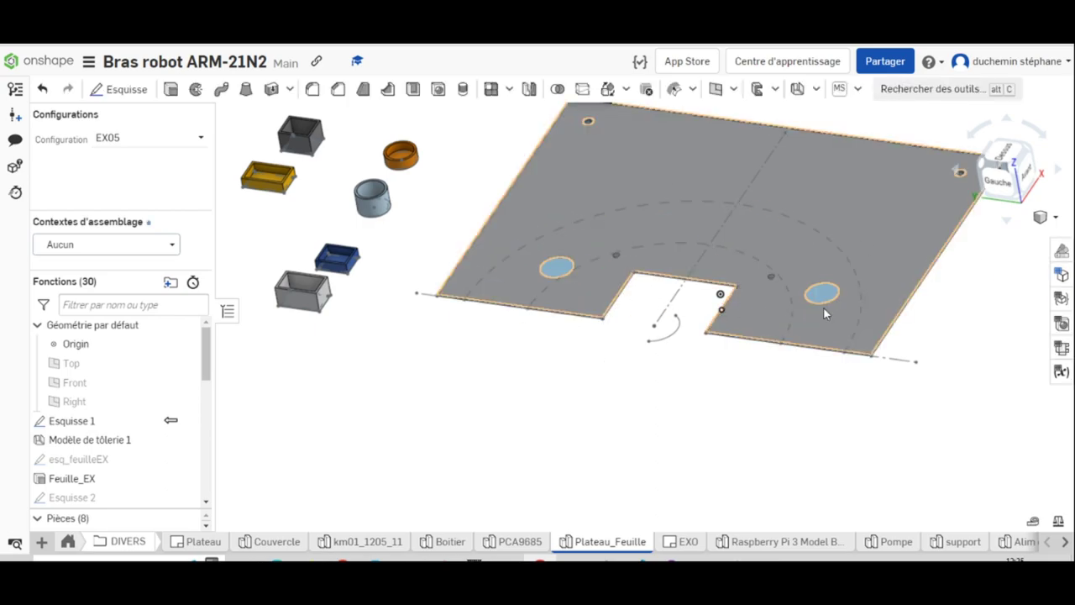
pyautogui.click(1062, 277)
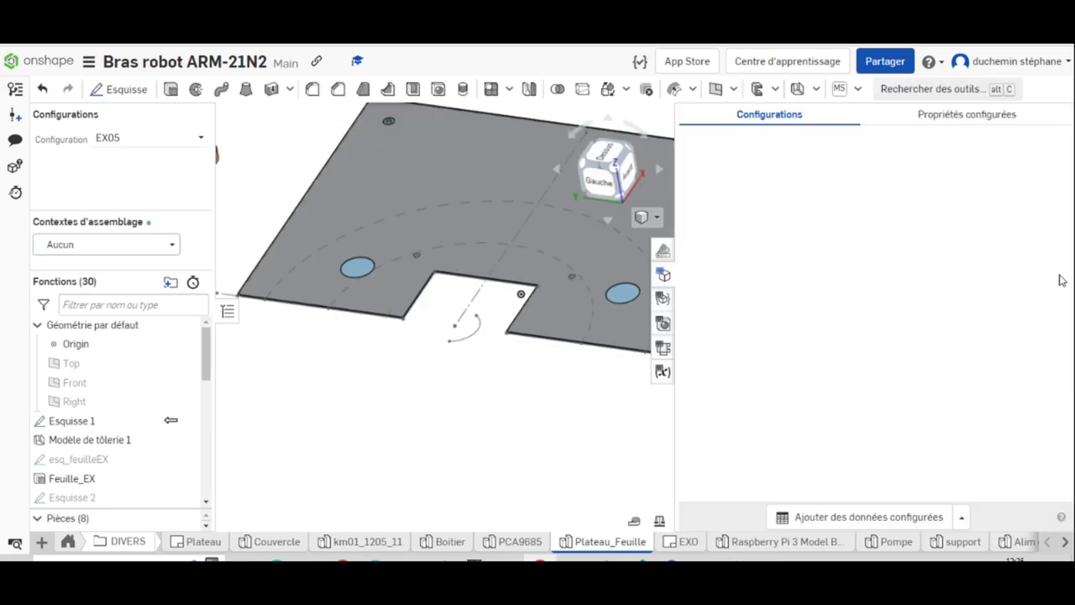
pyautogui.moveTo(808, 383); pyautogui.dragTo(898, 399)
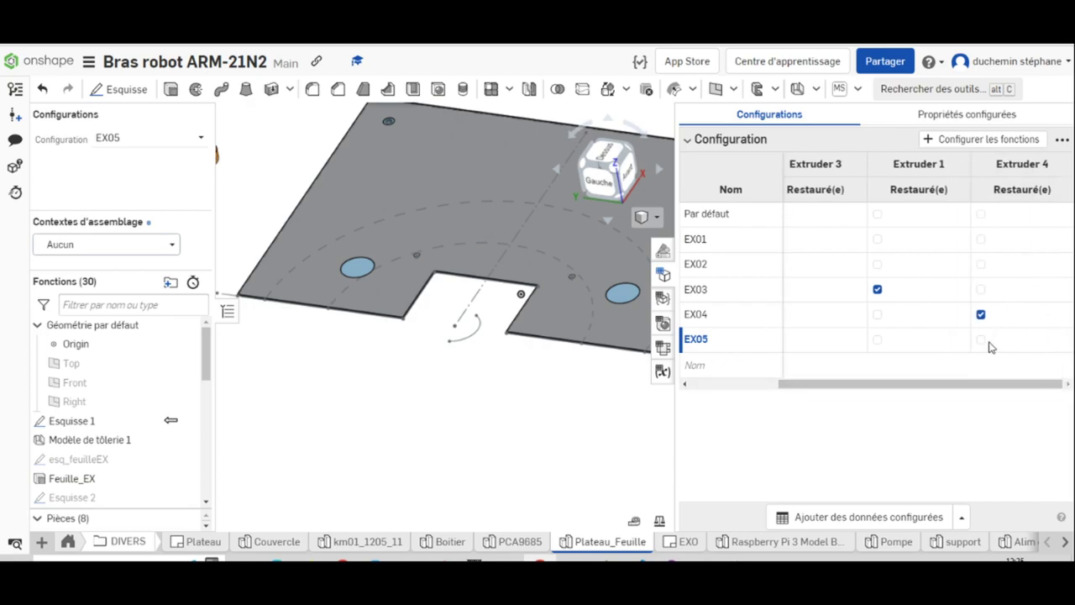
pyautogui.moveTo(887, 383); pyautogui.dragTo(800, 386)
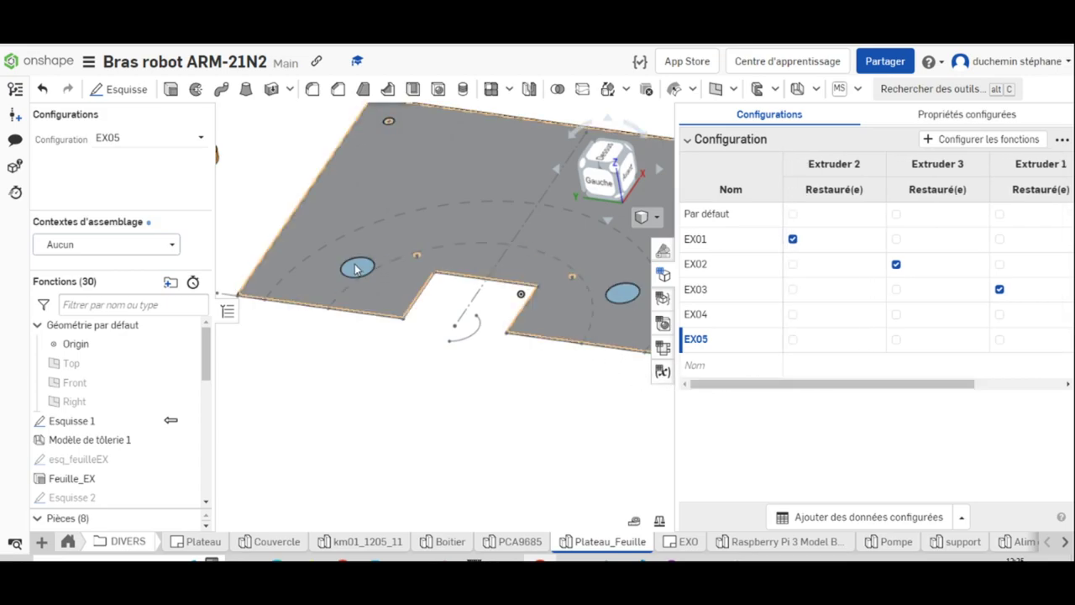
pyautogui.moveTo(207, 361); pyautogui.dragTo(206, 488)
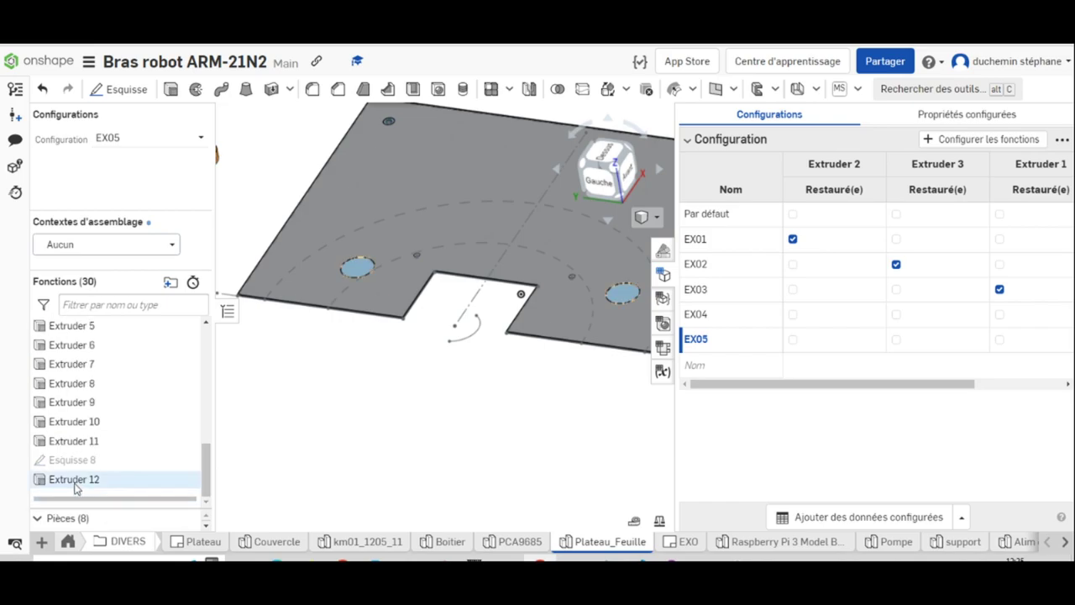
# Step: Add Extruder 12's suppression state to the configuration table
pyautogui.click(975, 139)
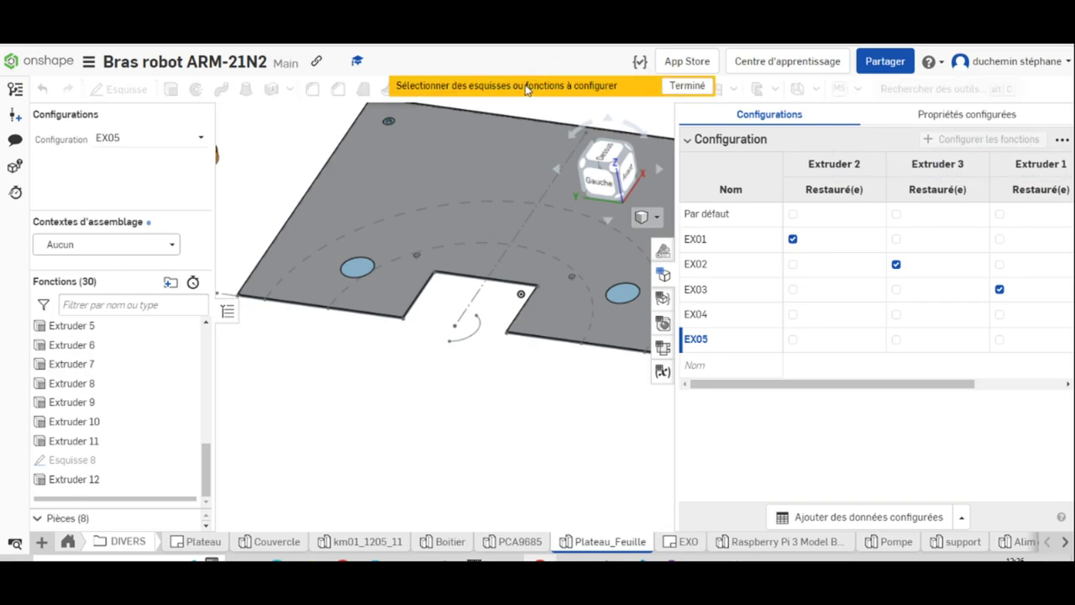
pyautogui.click(82, 482)
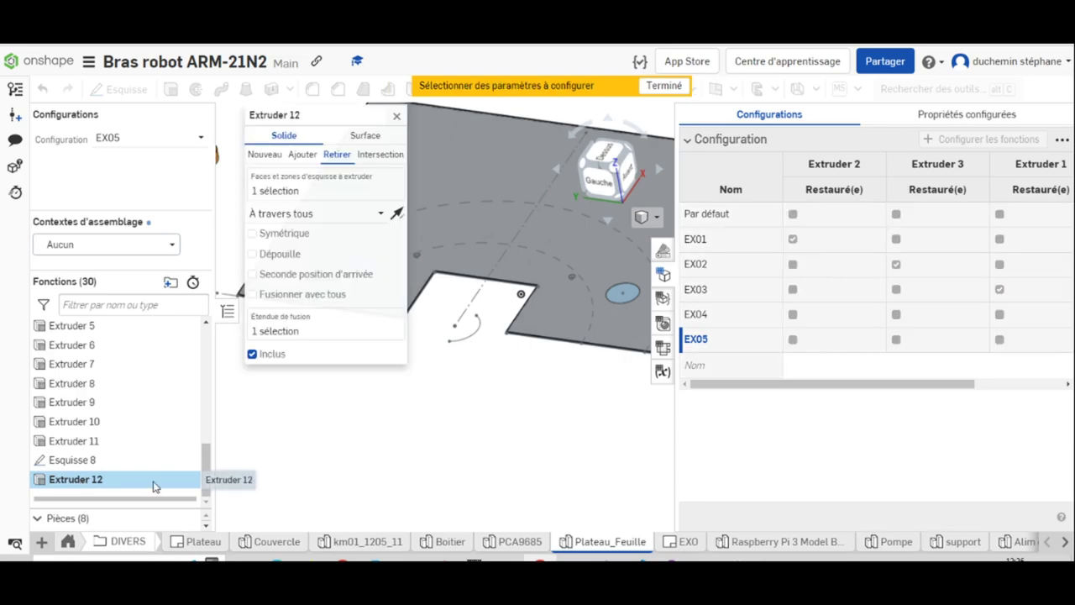
pyautogui.click(273, 357)
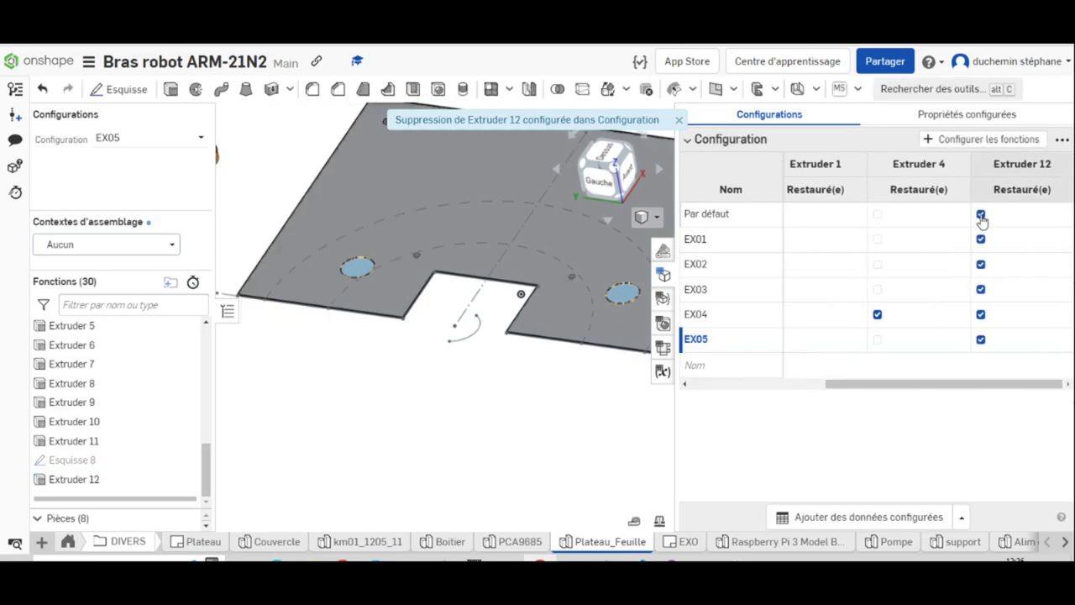
# Step: Clear Extruder 12 for Default and EX01–EX04 so only EX05 keeps it, then open EXO
pyautogui.click(981, 214)
pyautogui.click(982, 240)
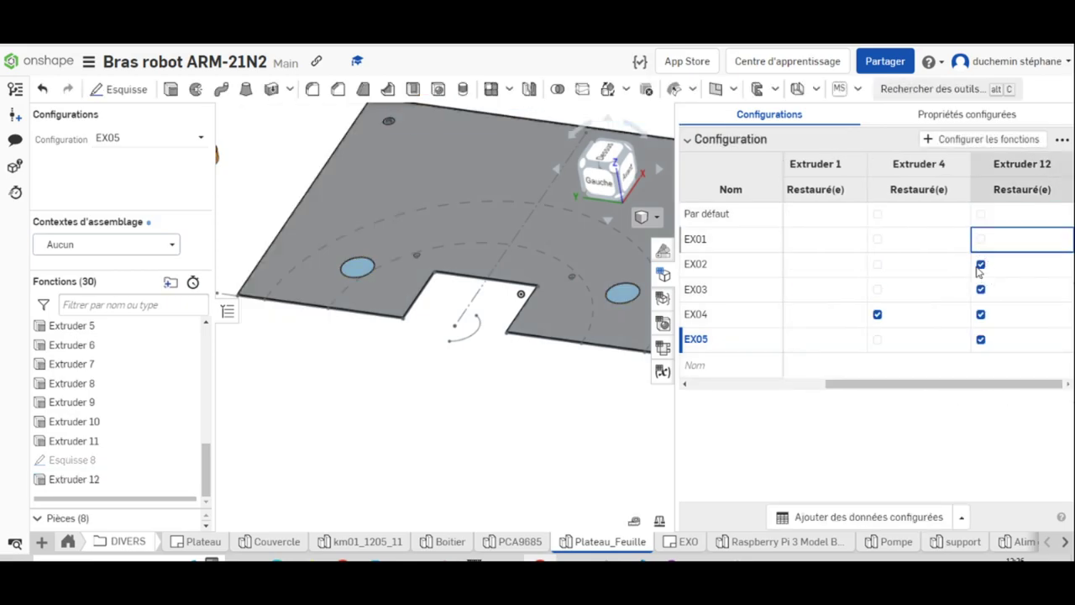
pyautogui.click(981, 265)
pyautogui.click(981, 289)
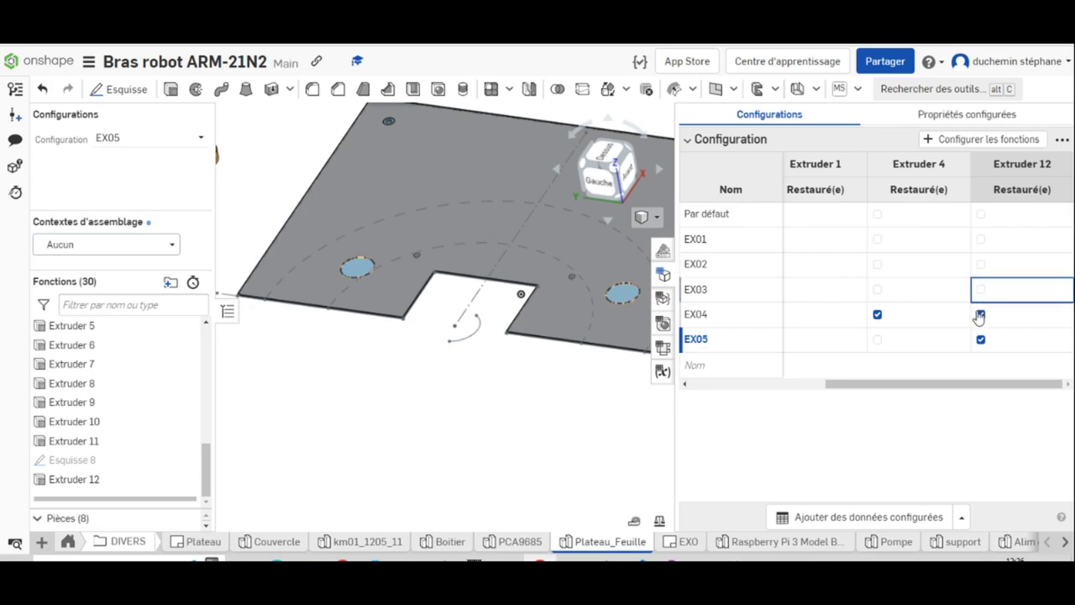
pyautogui.click(982, 314)
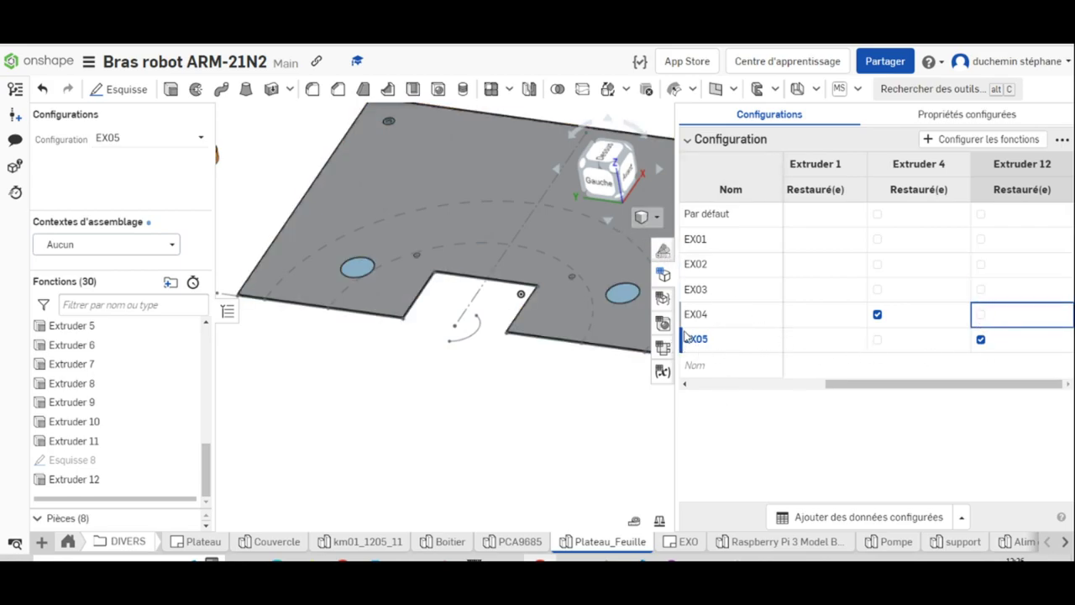
pyautogui.click(583, 406)
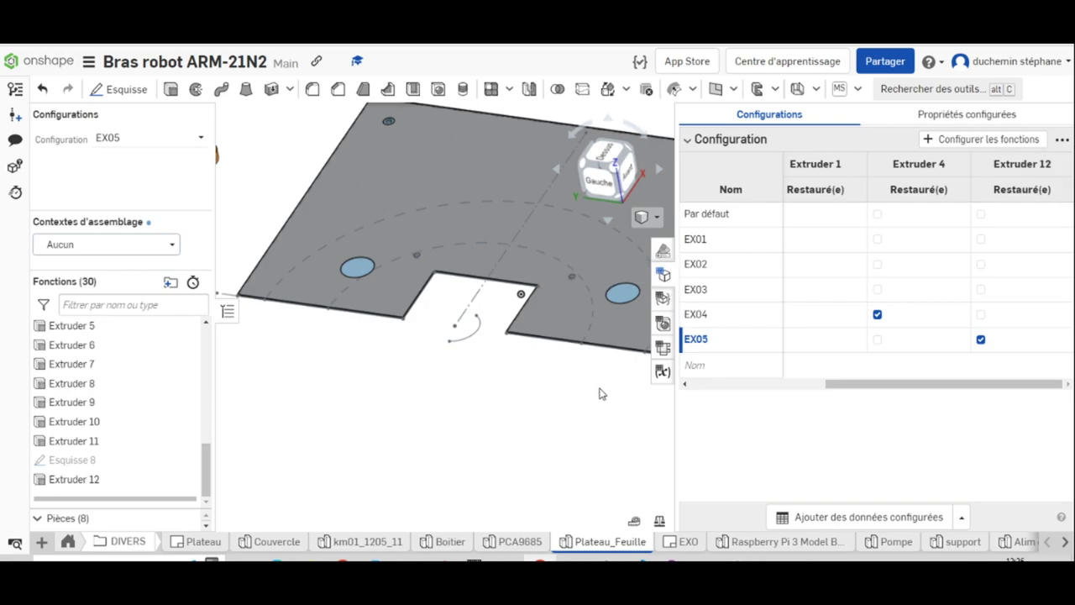
pyautogui.click(663, 273)
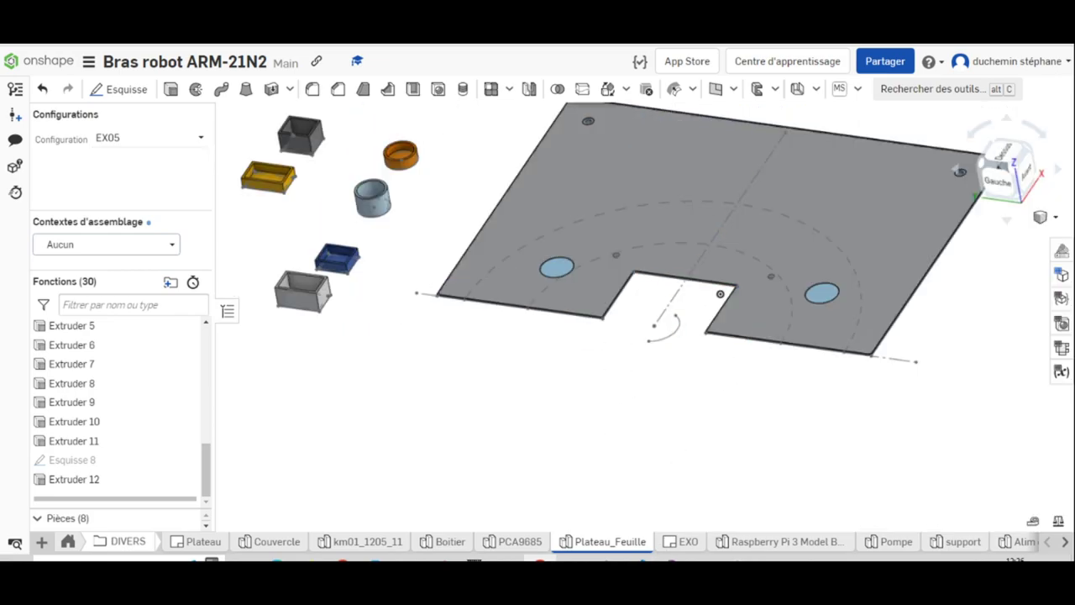
pyautogui.click(681, 539)
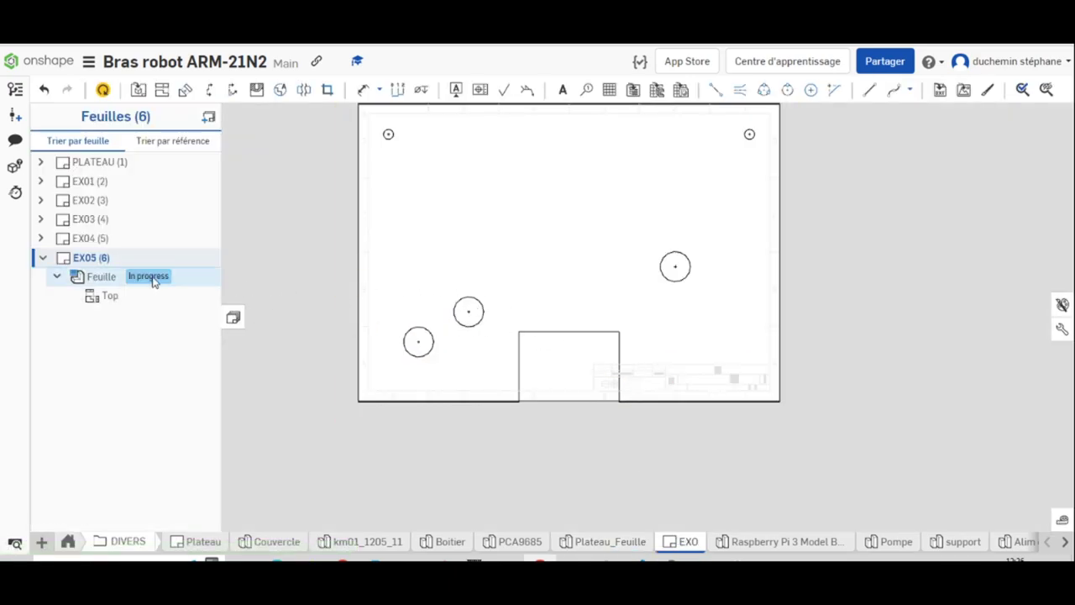
# Step: Update the EX05 Top view from the current workspace, then return to Plateau_Feuille
pyautogui.click(106, 300)
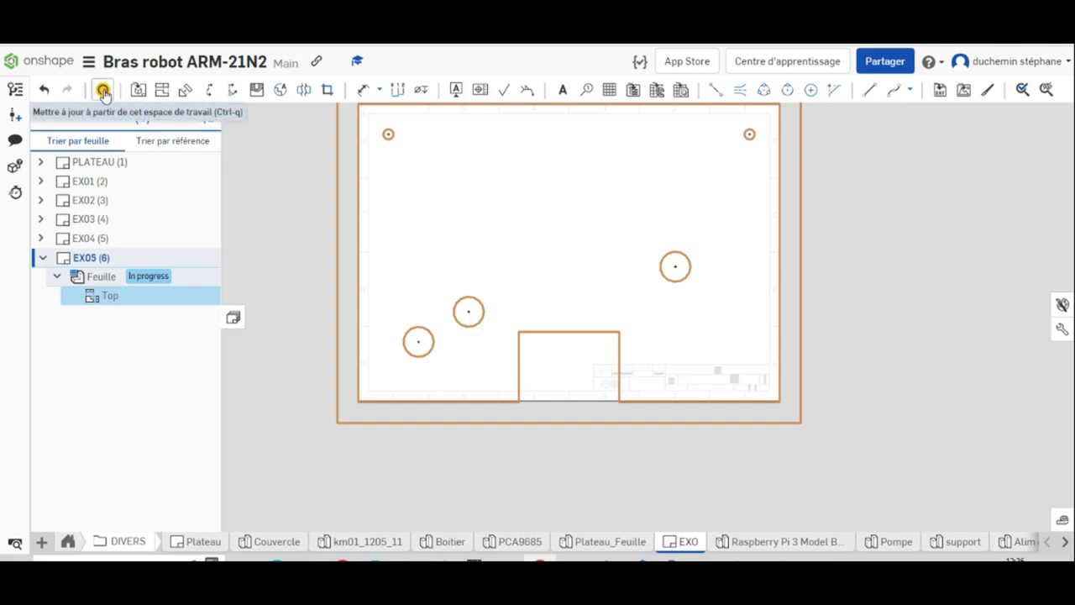
pyautogui.click(100, 89)
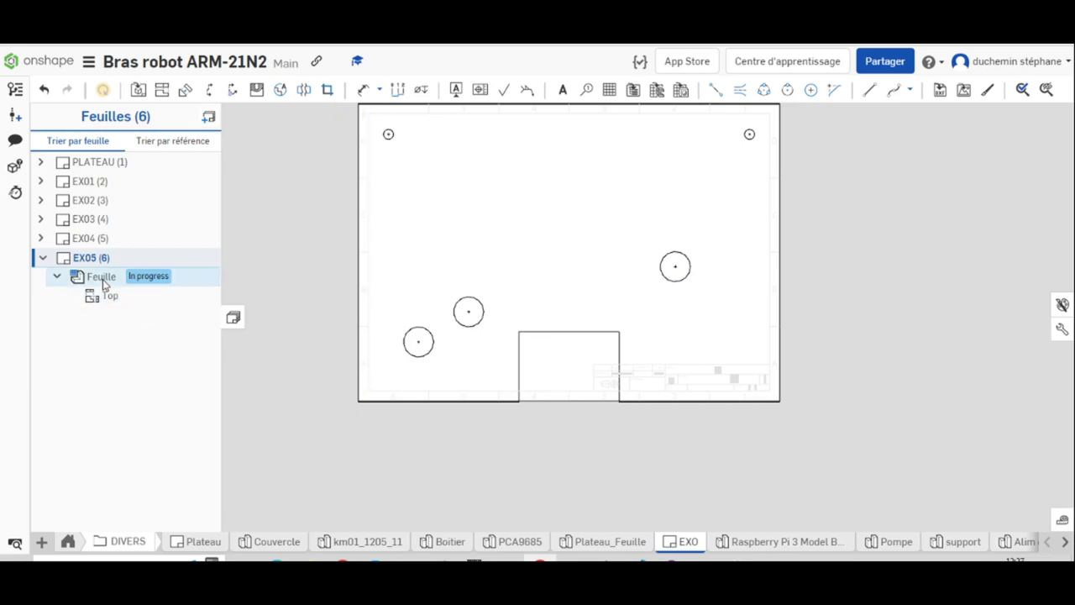
pyautogui.click(56, 278)
pyautogui.click(56, 278)
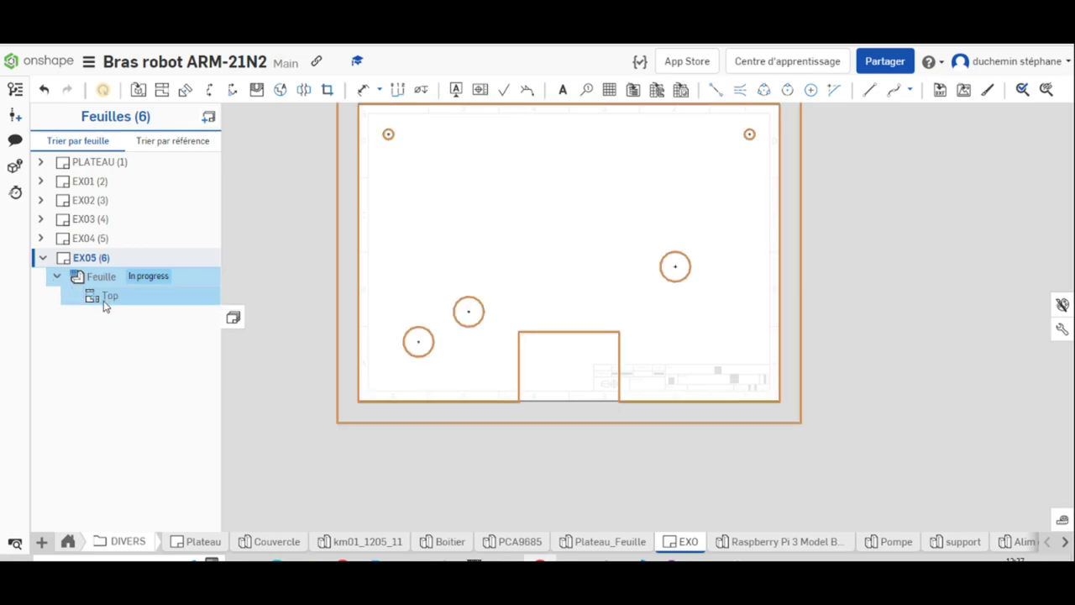
pyautogui.click(595, 541)
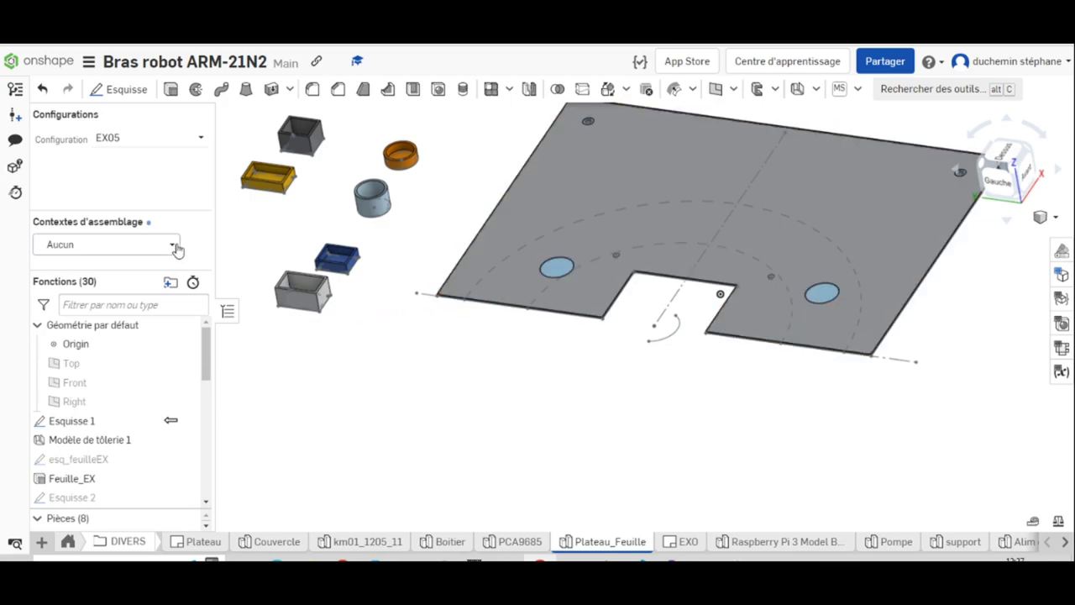
# Step: With configuration EX05 active, view the plate normal from above, then return to EXO
pyautogui.click(153, 139)
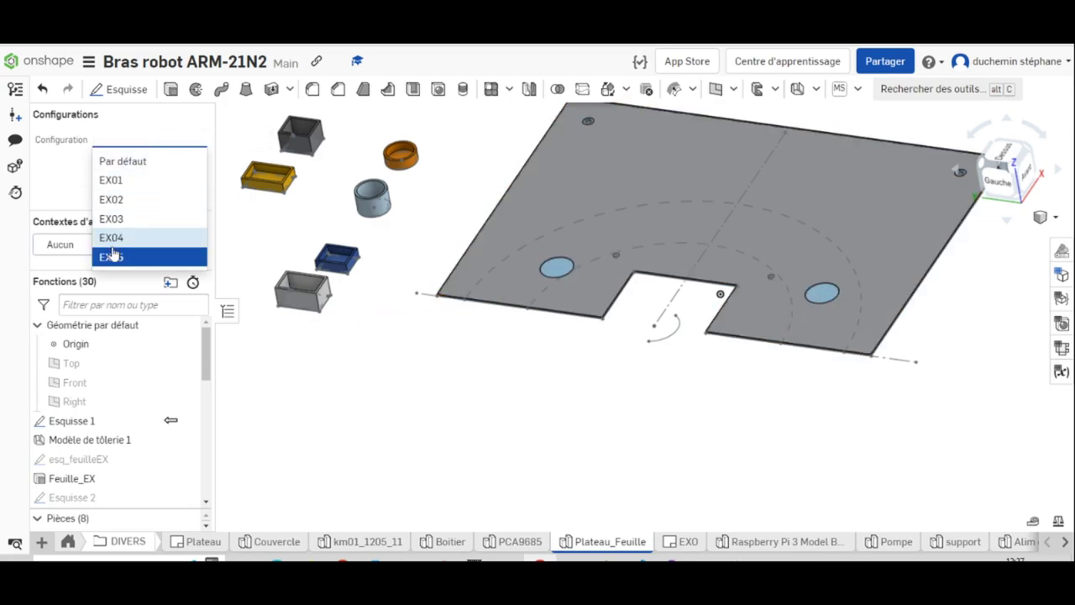
pyautogui.click(112, 255)
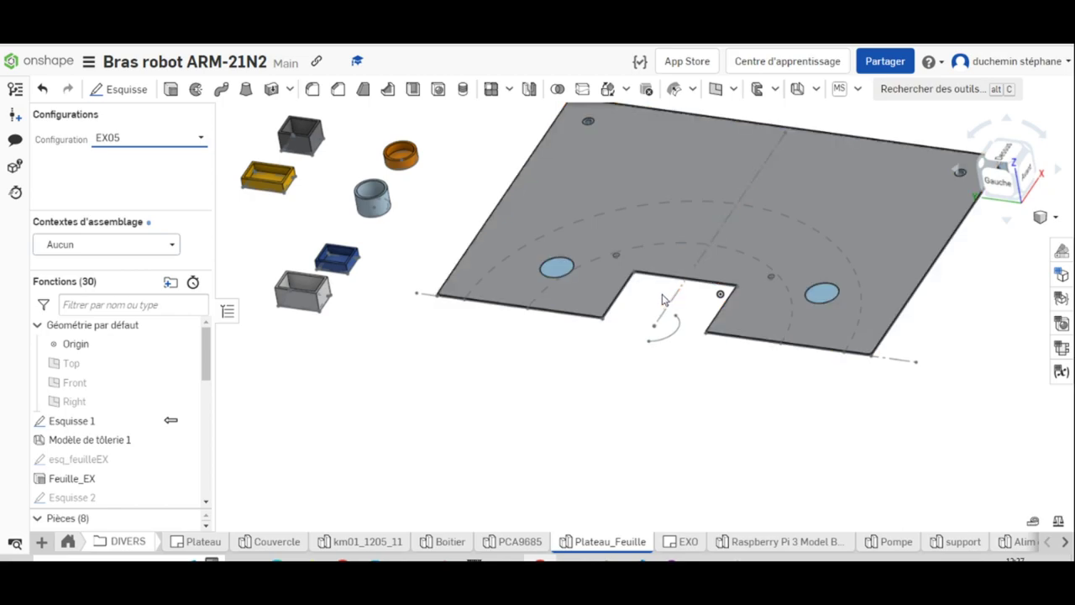
pyautogui.scroll(3, 662, 300)
pyautogui.rightClick(504, 183)
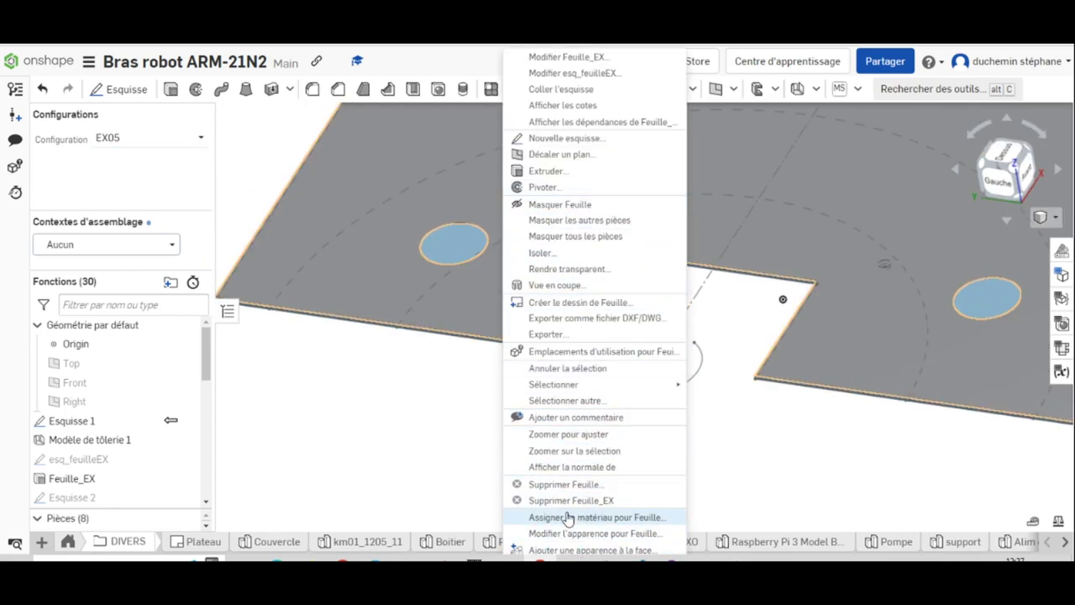
pyautogui.click(570, 467)
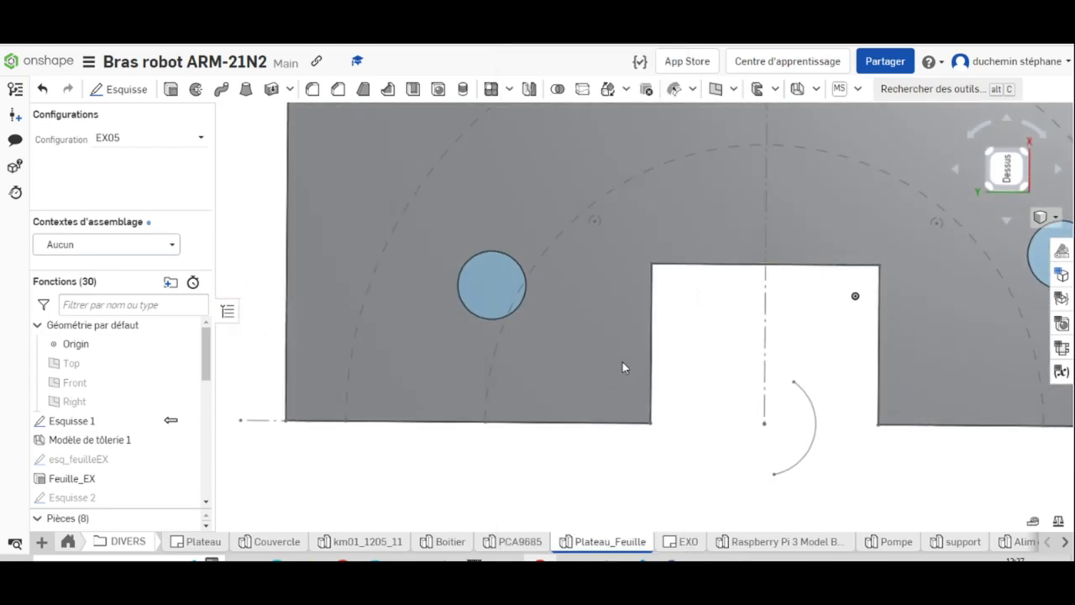
pyautogui.scroll(-3, 838, 261)
pyautogui.scroll(-2, 881, 178)
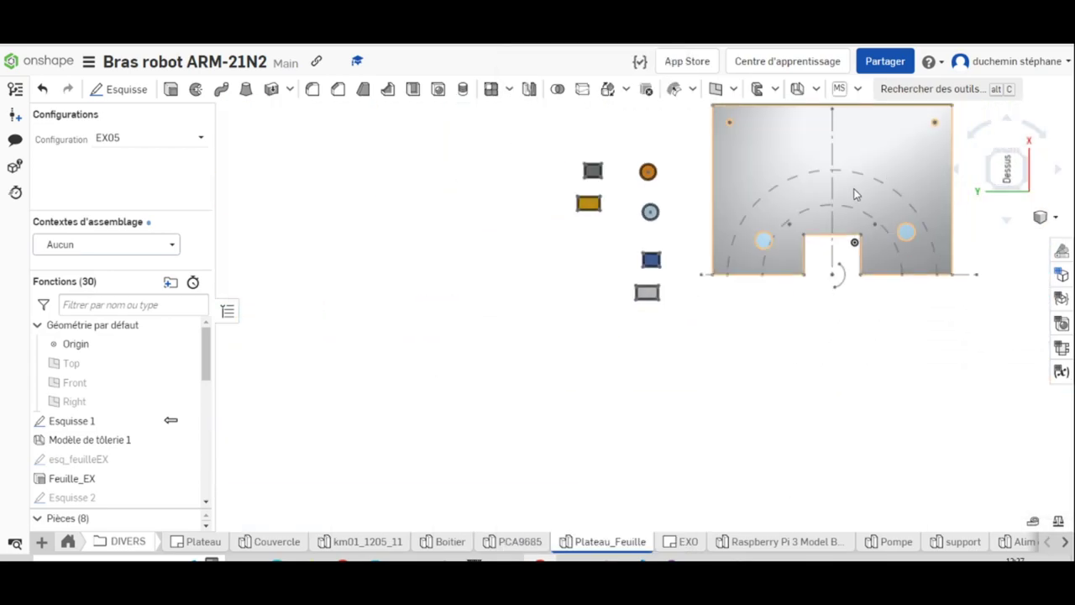
pyautogui.scroll(2, 852, 192)
pyautogui.scroll(-3, 871, 163)
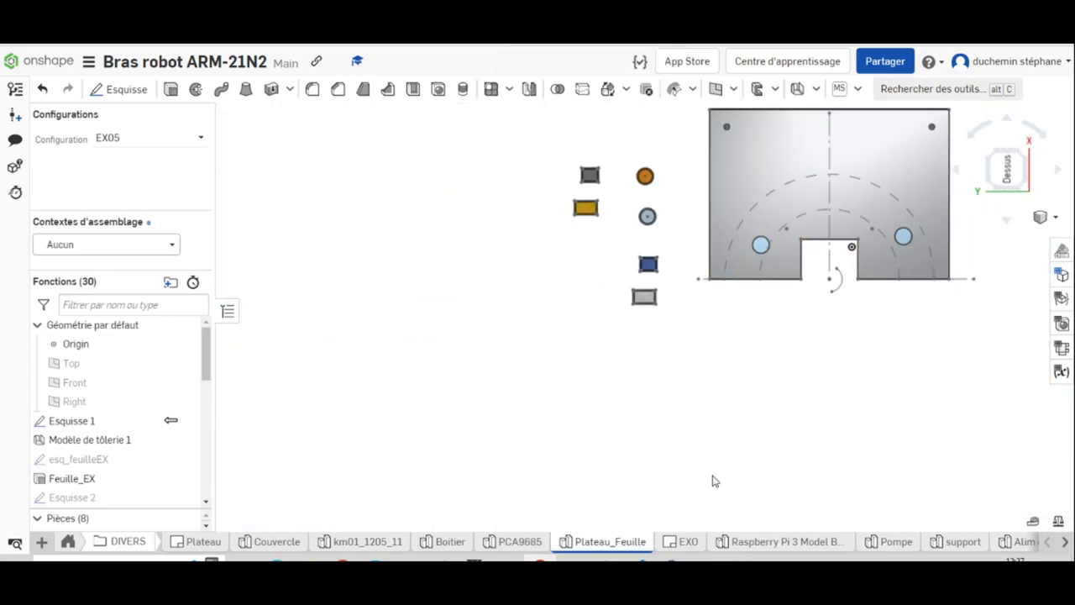
pyautogui.click(684, 542)
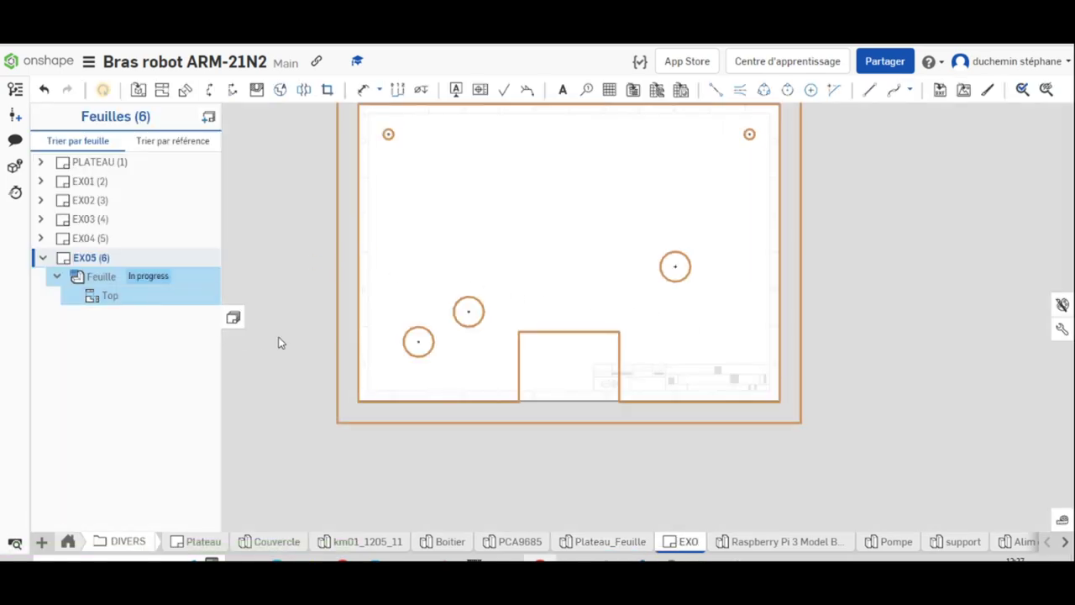
# Step: Change the EX05 sheet view's configuration from EX01 to EX05
pyautogui.click(273, 261)
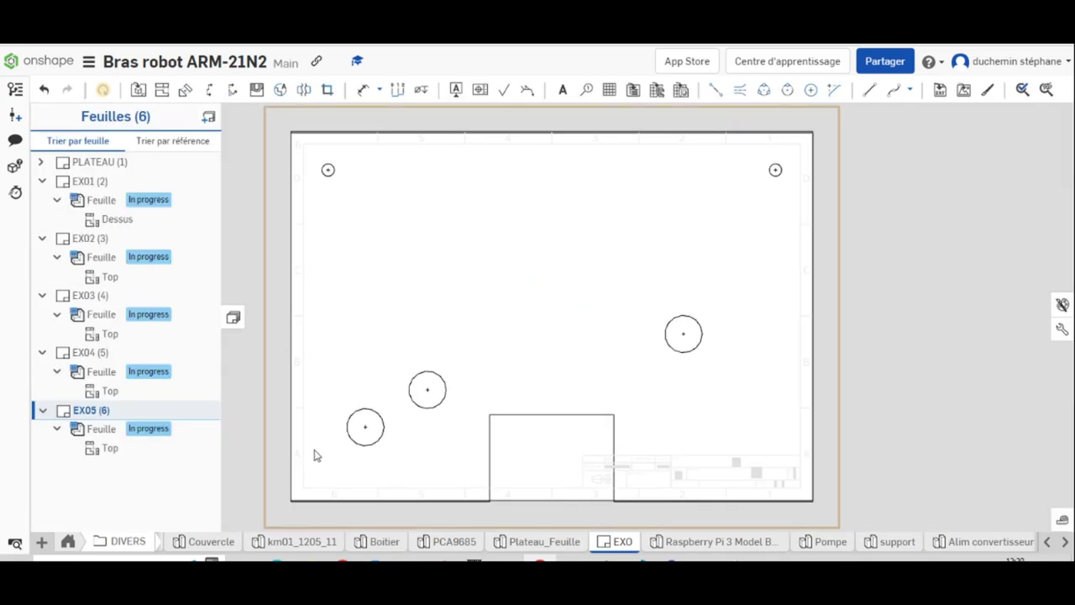
pyautogui.rightClick(100, 428)
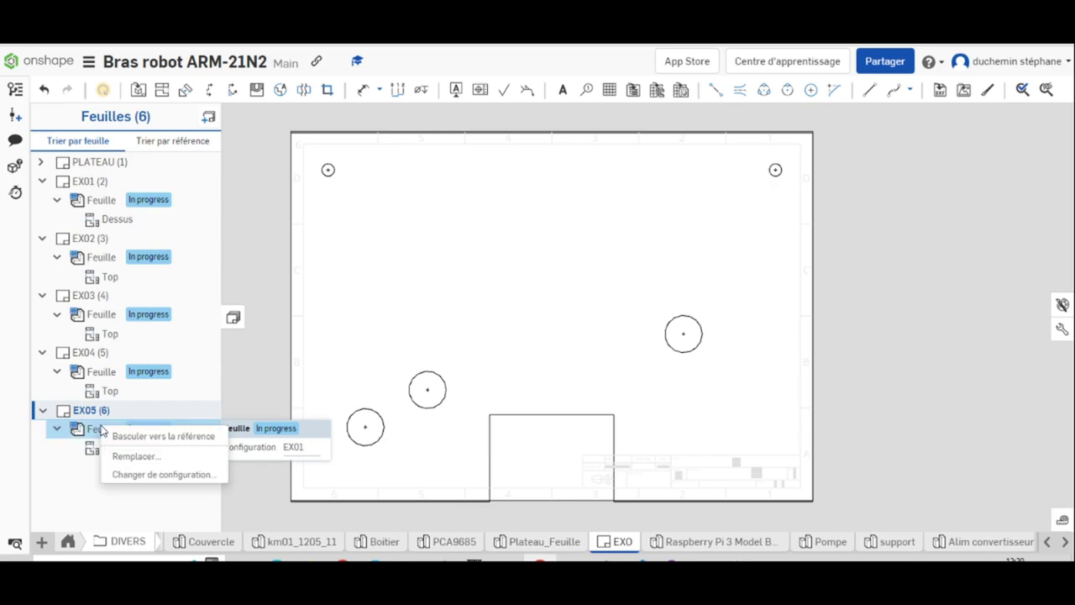
pyautogui.click(149, 475)
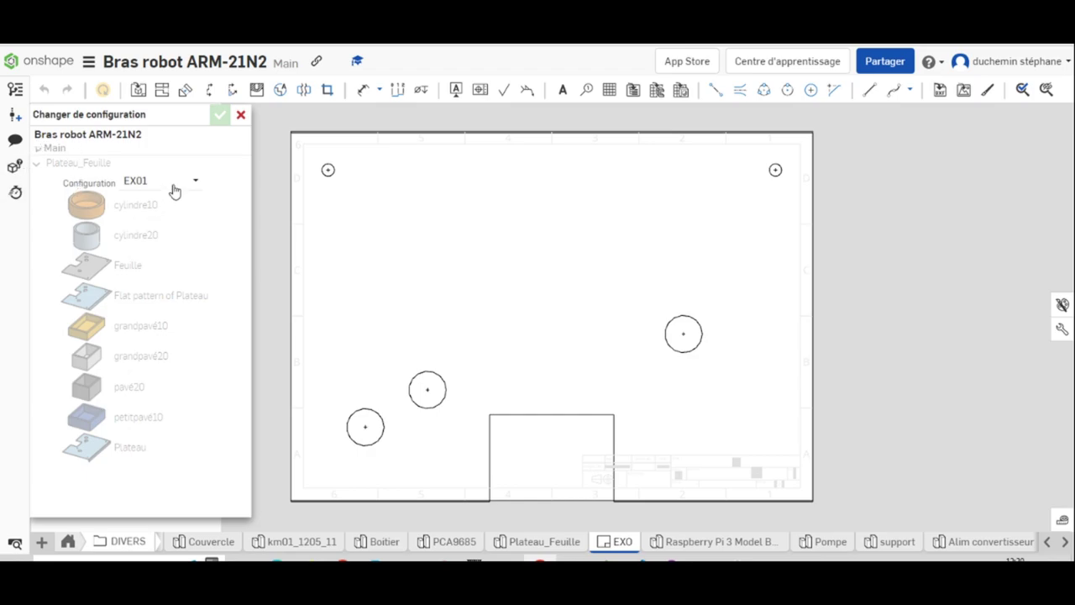
pyautogui.click(174, 192)
pyautogui.click(138, 299)
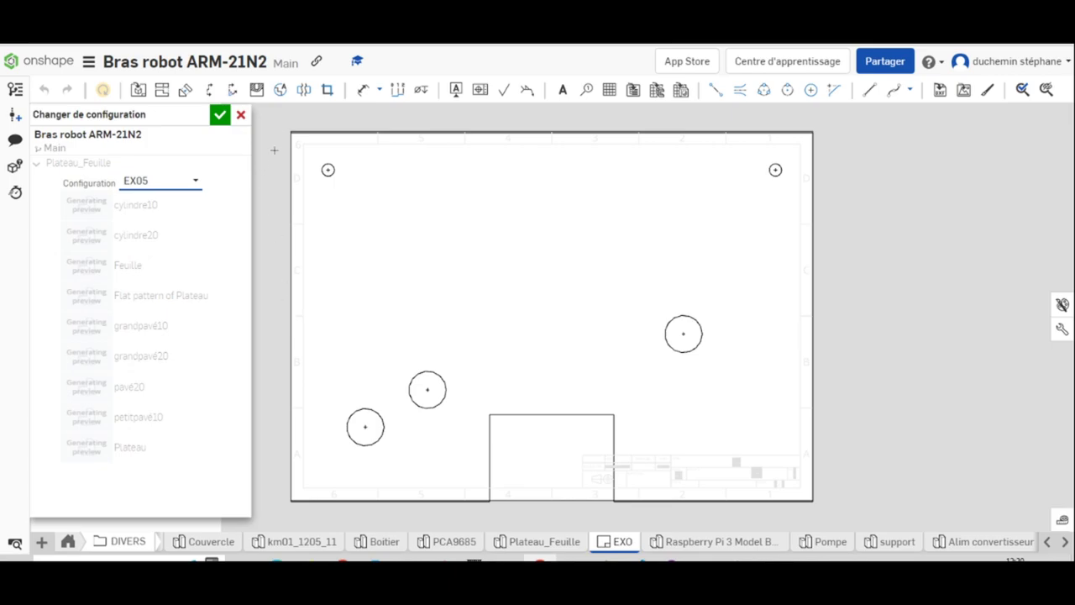
pyautogui.click(222, 115)
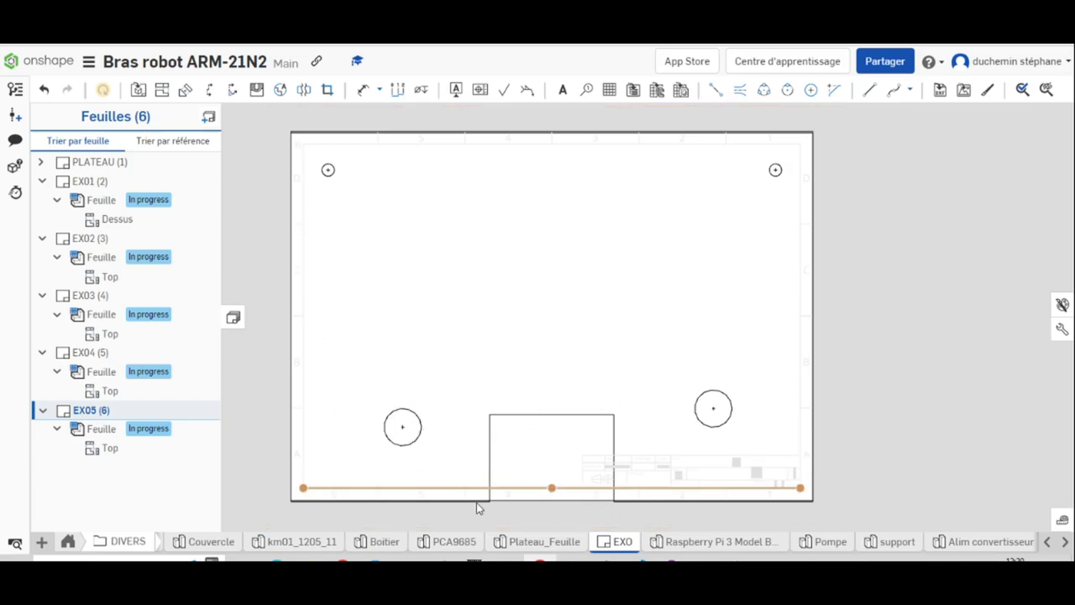
pyautogui.rightClick(614, 549)
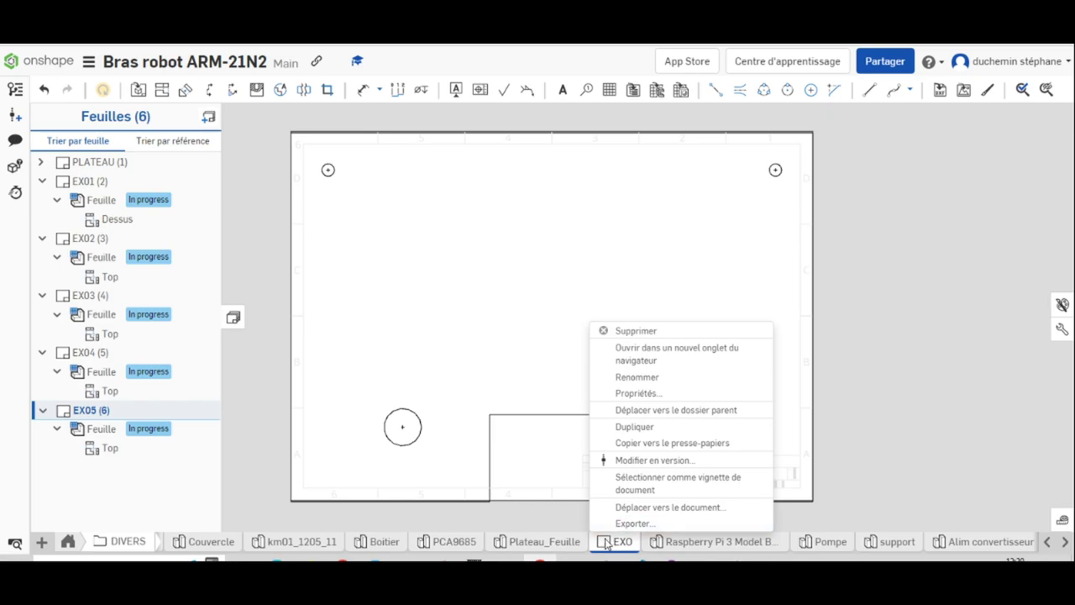
pyautogui.click(628, 523)
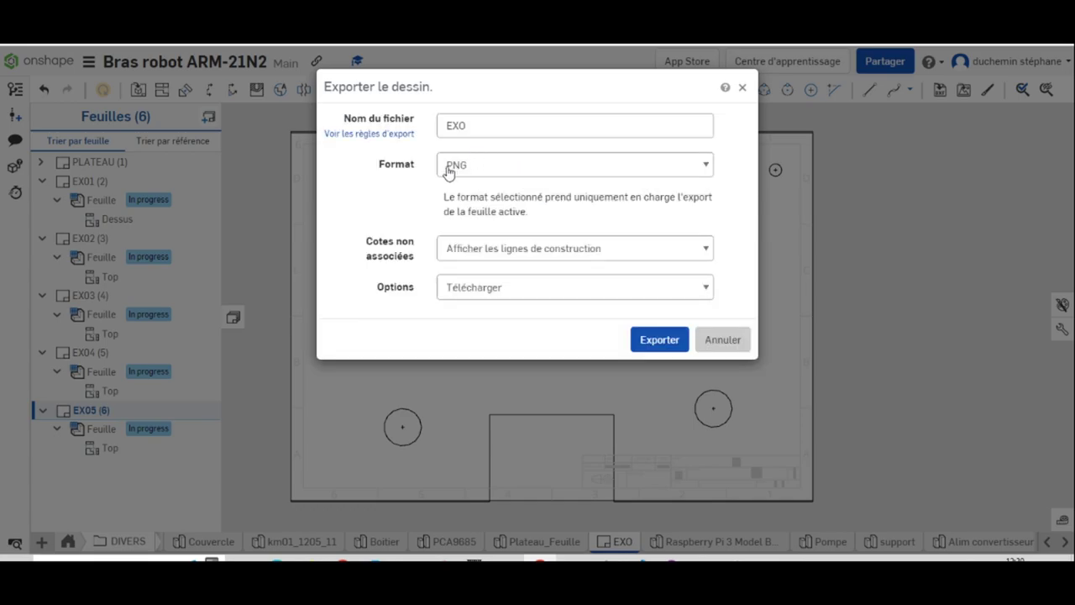
pyautogui.click(449, 168)
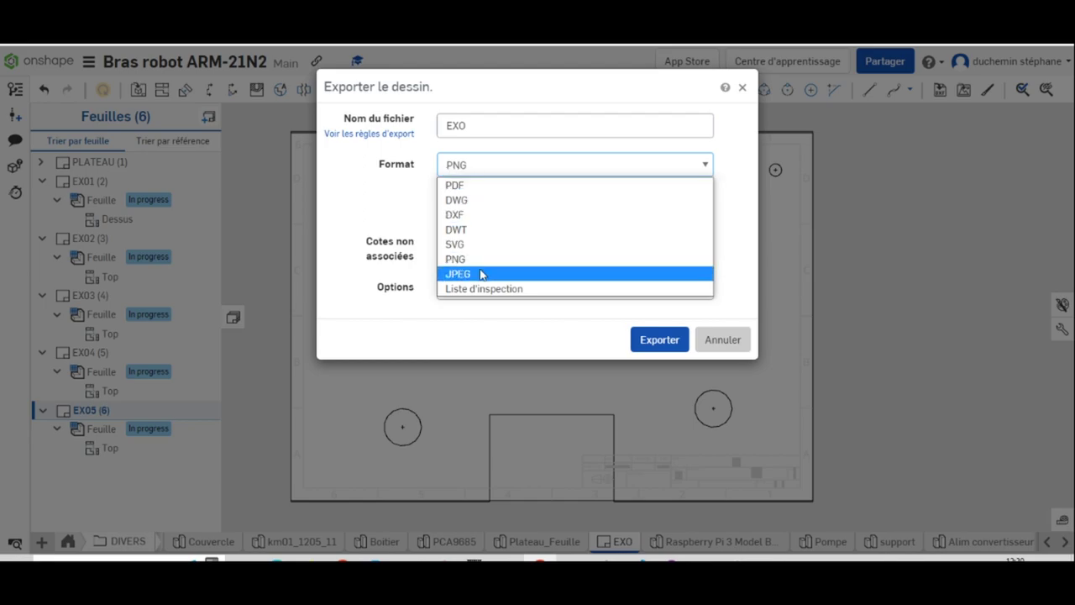
pyautogui.click(475, 187)
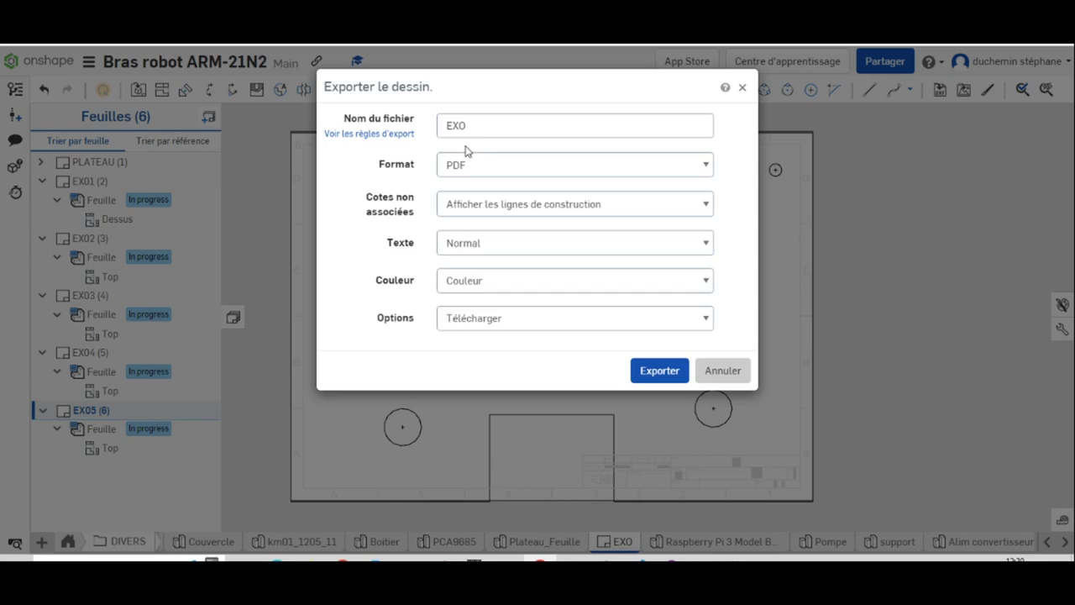
pyautogui.click(494, 133)
pyautogui.click(711, 372)
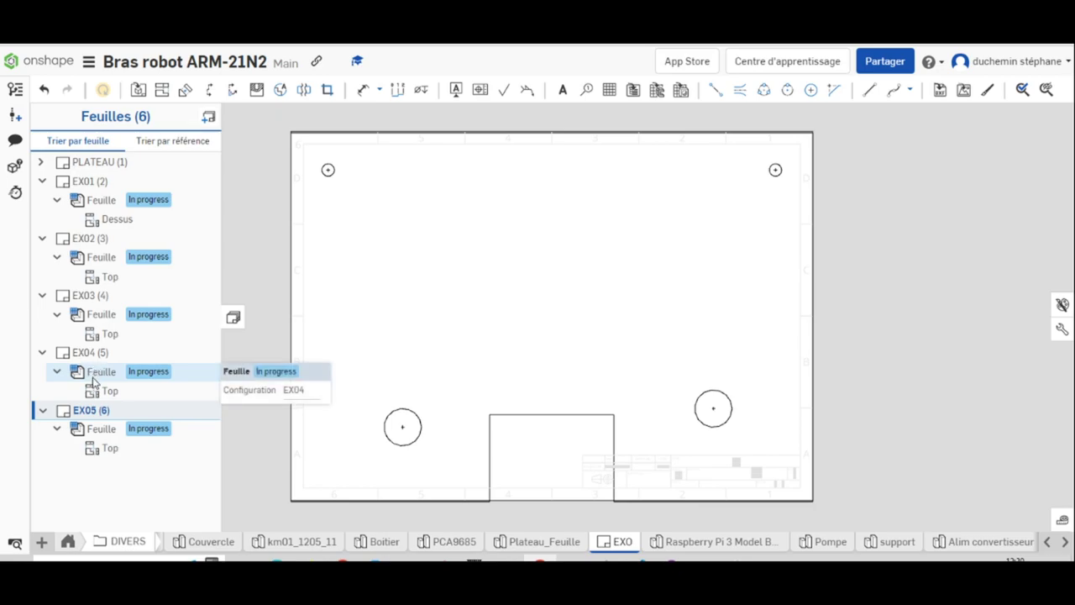
# Step: Switch the drawing to sheet EX05 through its Top view in the sheet tree
pyautogui.click(100, 395)
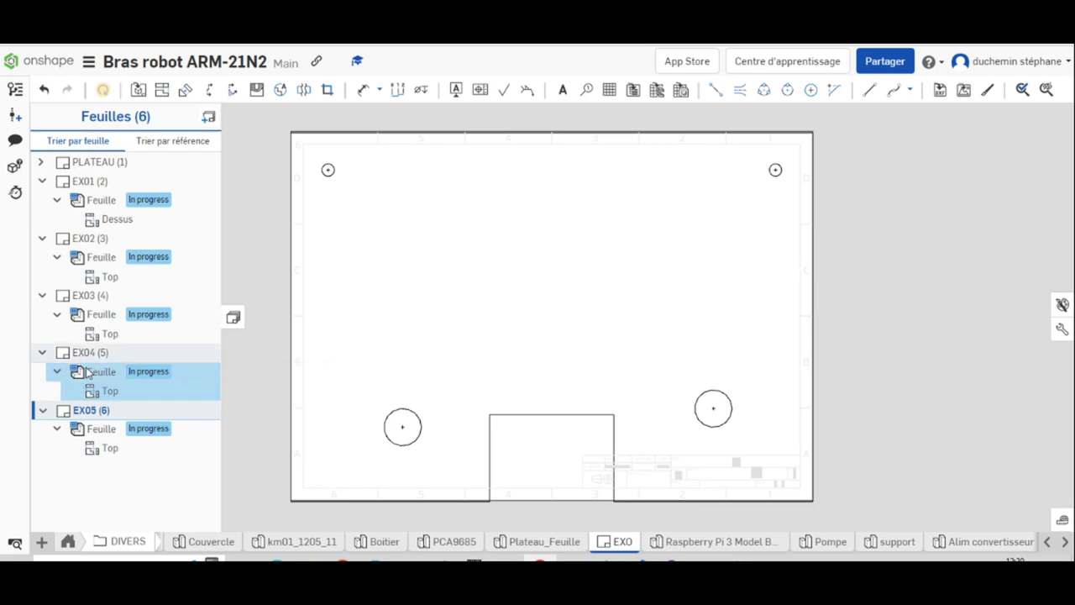
pyautogui.click(88, 373)
pyautogui.click(534, 141)
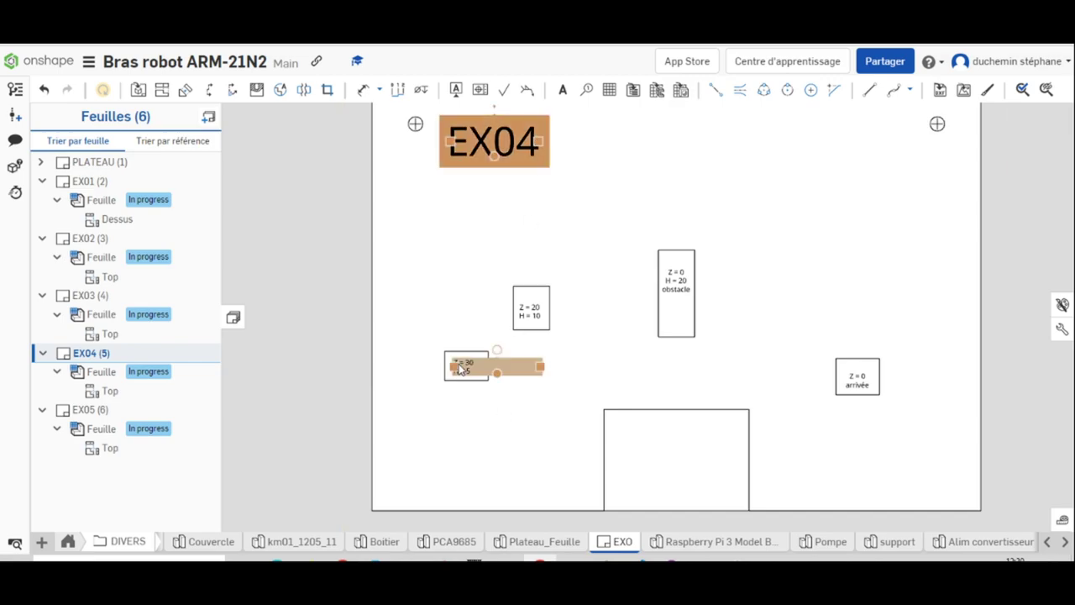
pyautogui.click(489, 366)
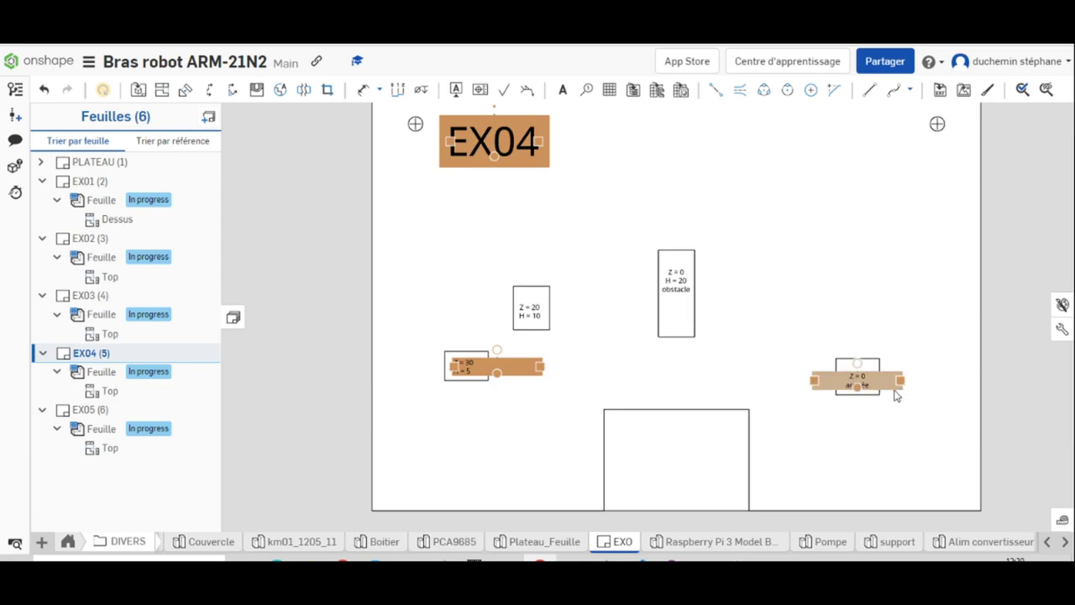
pyautogui.click(895, 393)
pyautogui.click(111, 449)
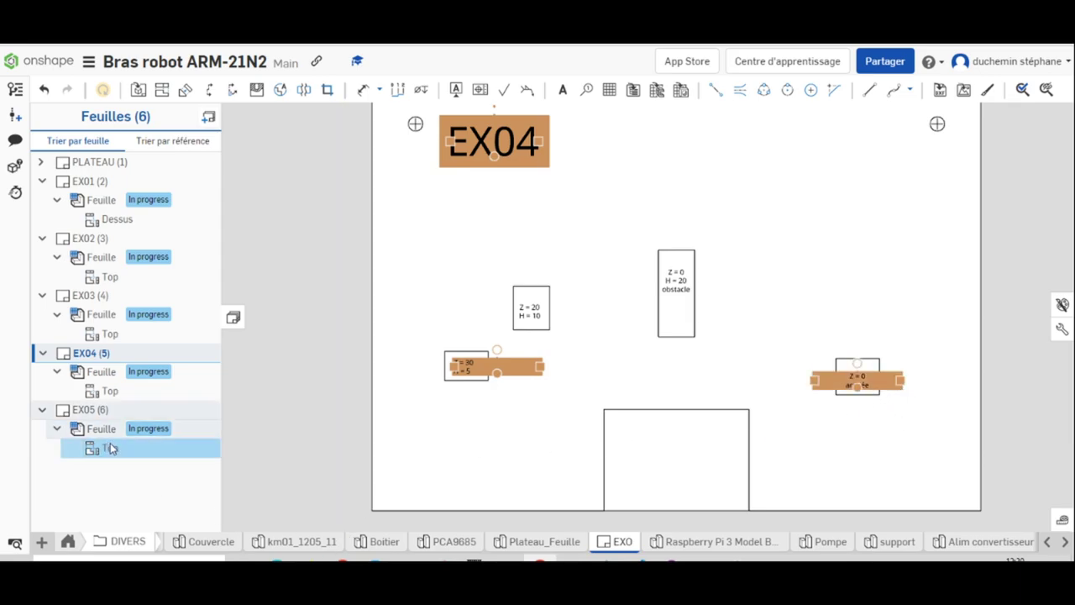
pyautogui.rightClick(111, 448)
pyautogui.click(98, 435)
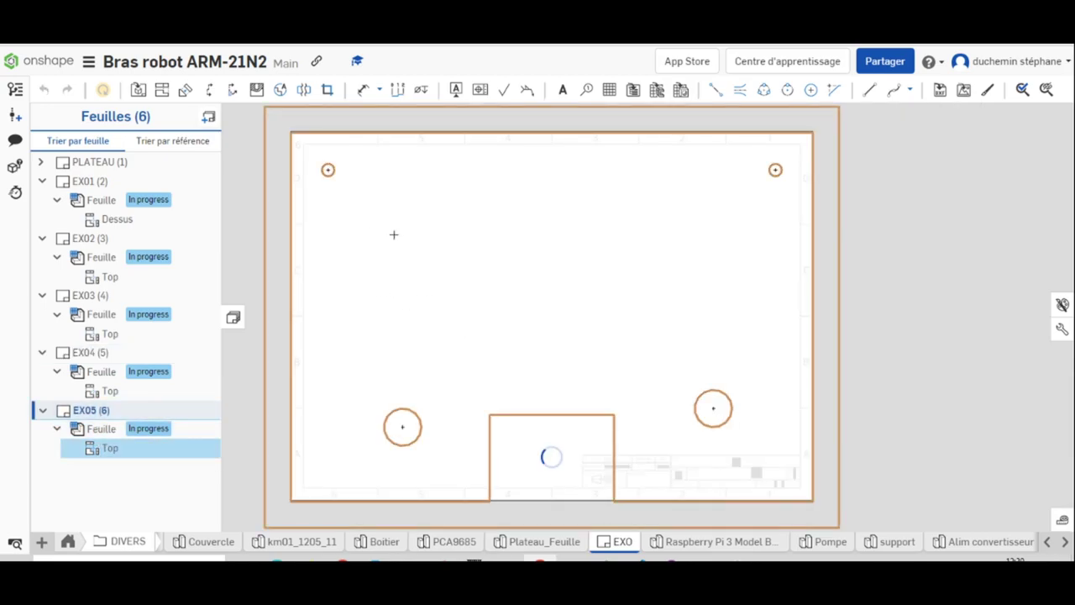
# Step: Move the title and Z/H notes onto the EX05 sheet and change the title from EX04 to EX05
pyautogui.scroll(3, 453, 210)
pyautogui.scroll(-5, 462, 178)
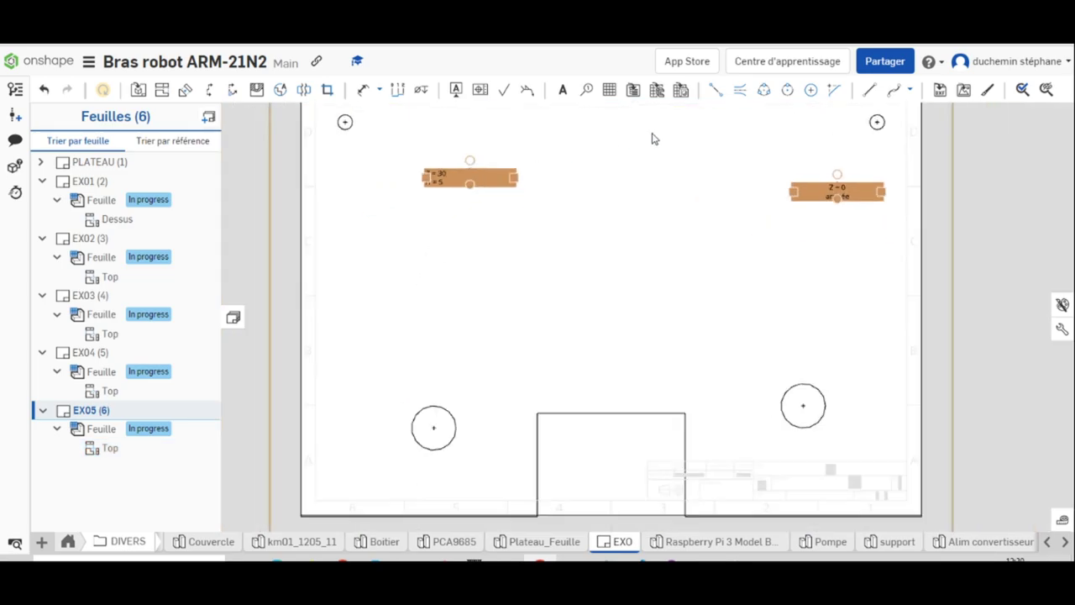
pyautogui.scroll(-3, 650, 137)
pyautogui.scroll(-1, 672, 202)
pyautogui.moveTo(806, 235); pyautogui.dragTo(669, 351, button='middle')
pyautogui.scroll(3, 573, 296)
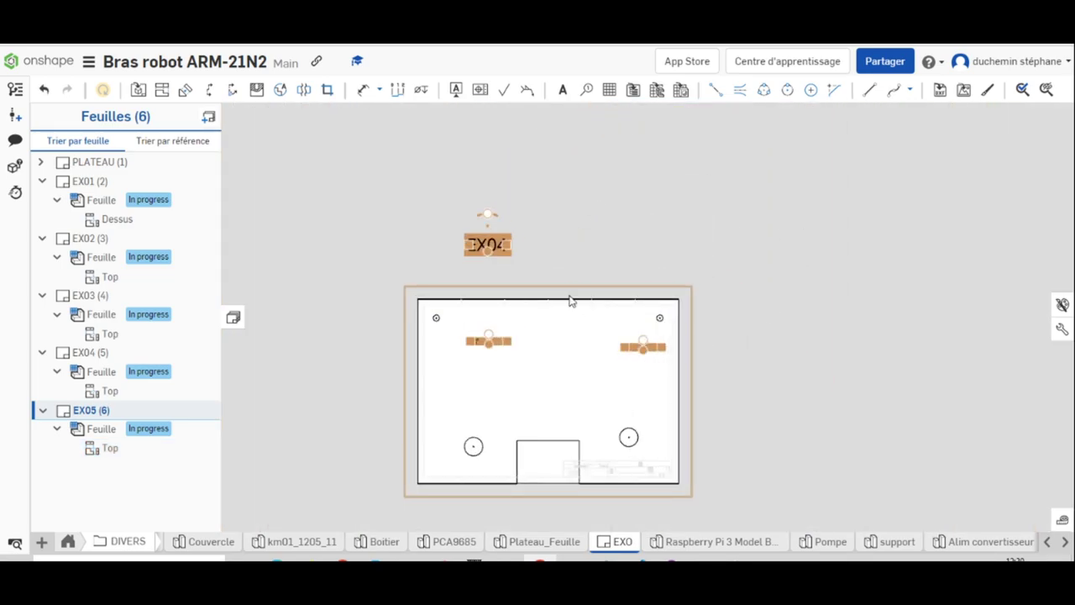
pyautogui.scroll(2, 571, 300)
pyautogui.moveTo(456, 254); pyautogui.dragTo(473, 359)
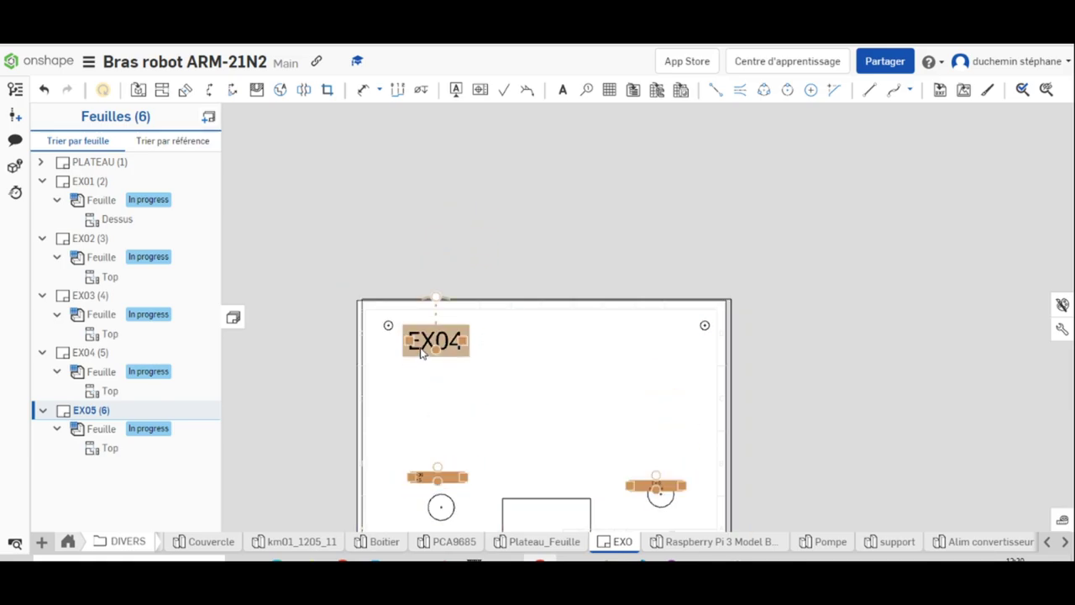
pyautogui.doubleClick(429, 347)
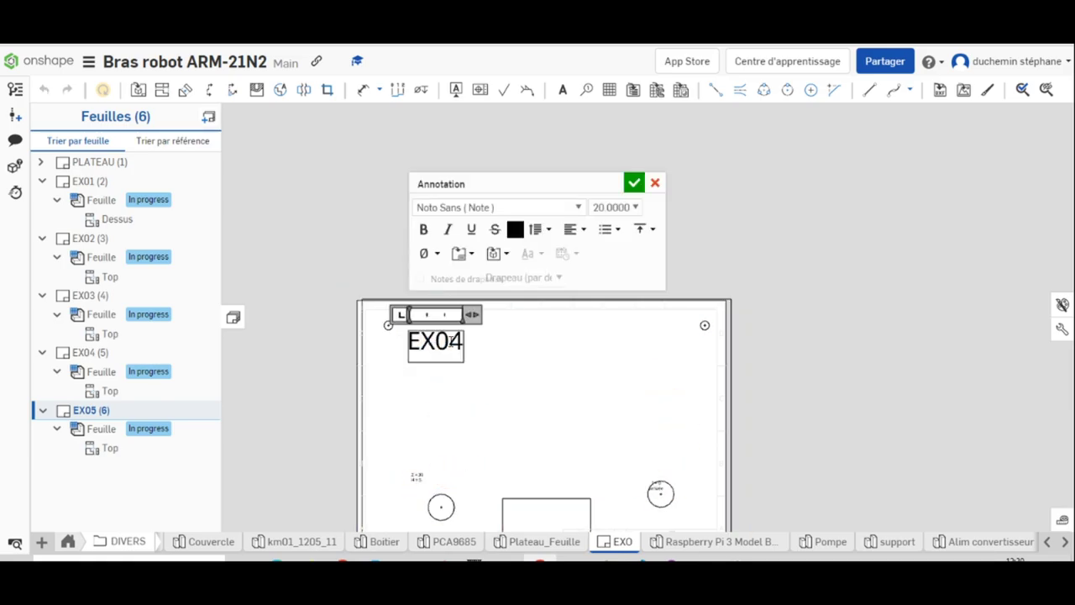
pyautogui.scroll(-2, 780, 320)
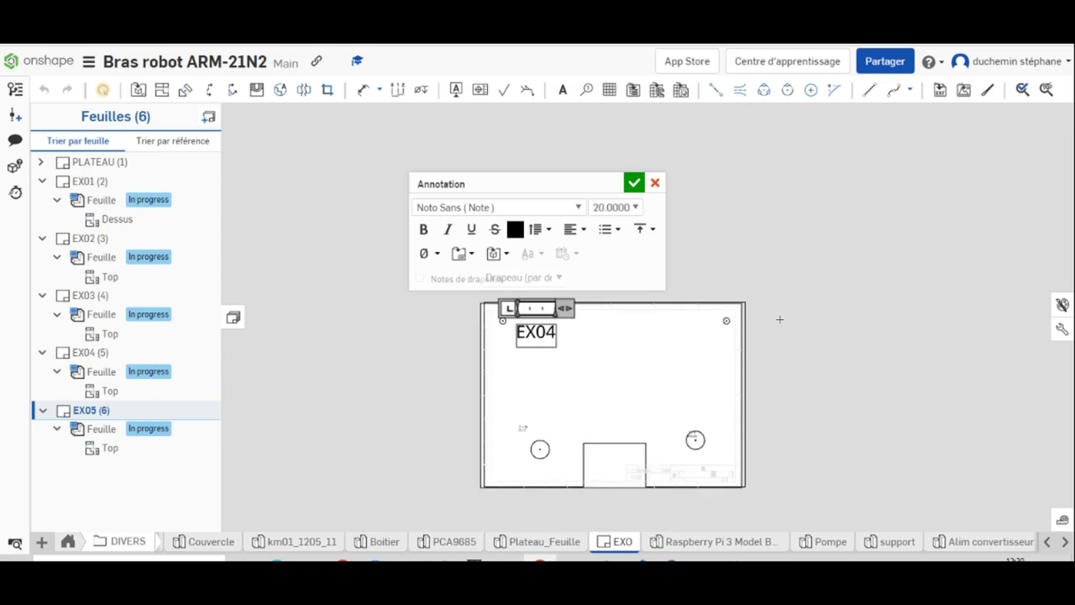
pyautogui.write('5')
# Step: Confirm the EX05 title and centre the Z = 0 arrivée note over the right circle
pyautogui.click(761, 387)
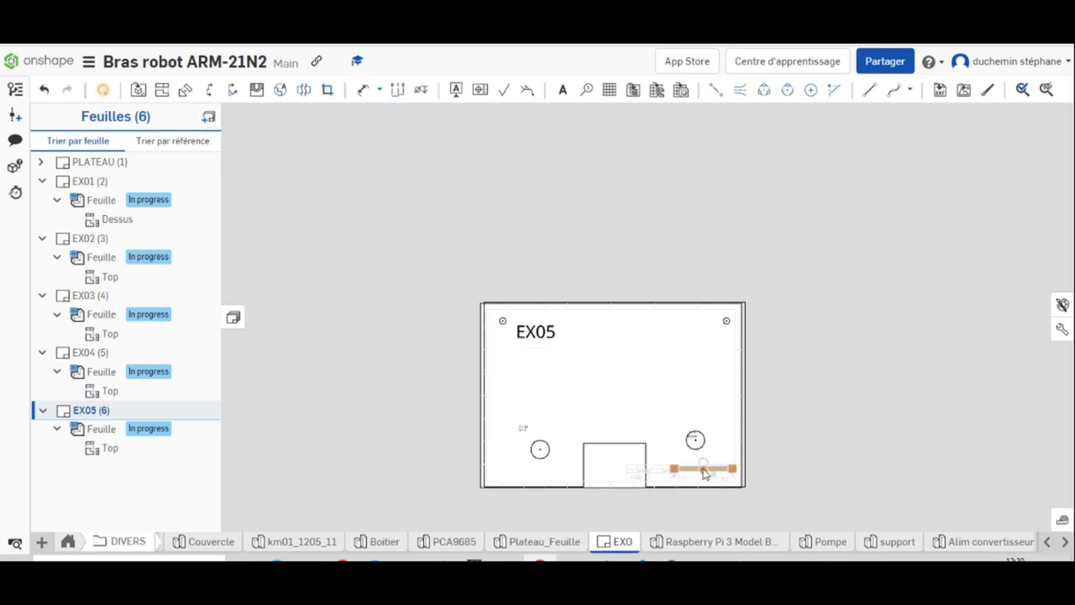
pyautogui.scroll(3, 639, 462)
pyautogui.scroll(2, 644, 420)
pyautogui.moveTo(727, 389); pyautogui.dragTo(735, 405)
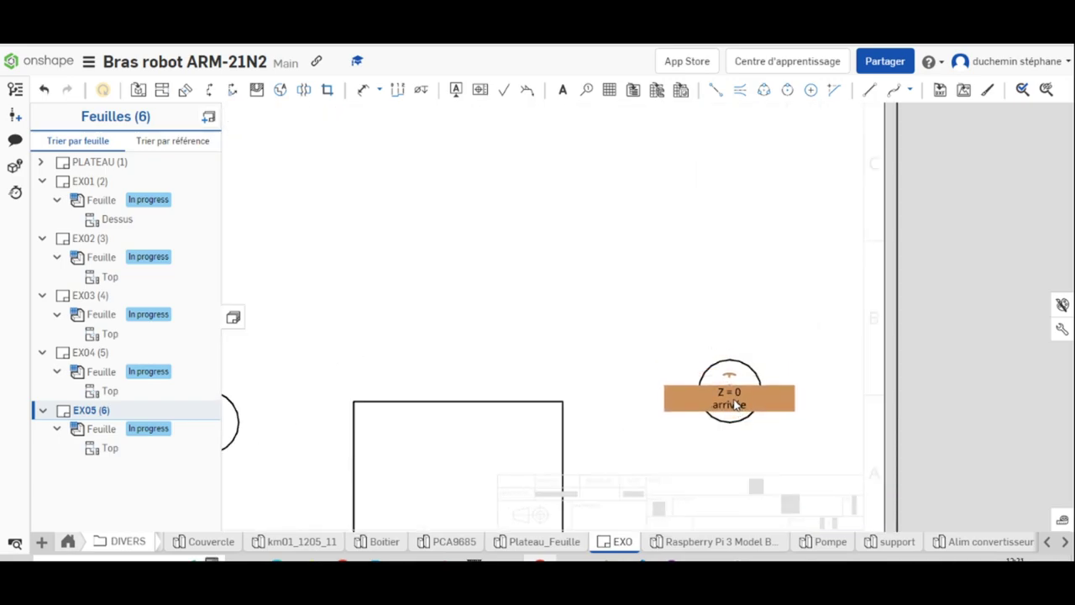
pyautogui.scroll(3, 345, 379)
pyautogui.scroll(-4, 382, 368)
pyautogui.scroll(-3, 520, 348)
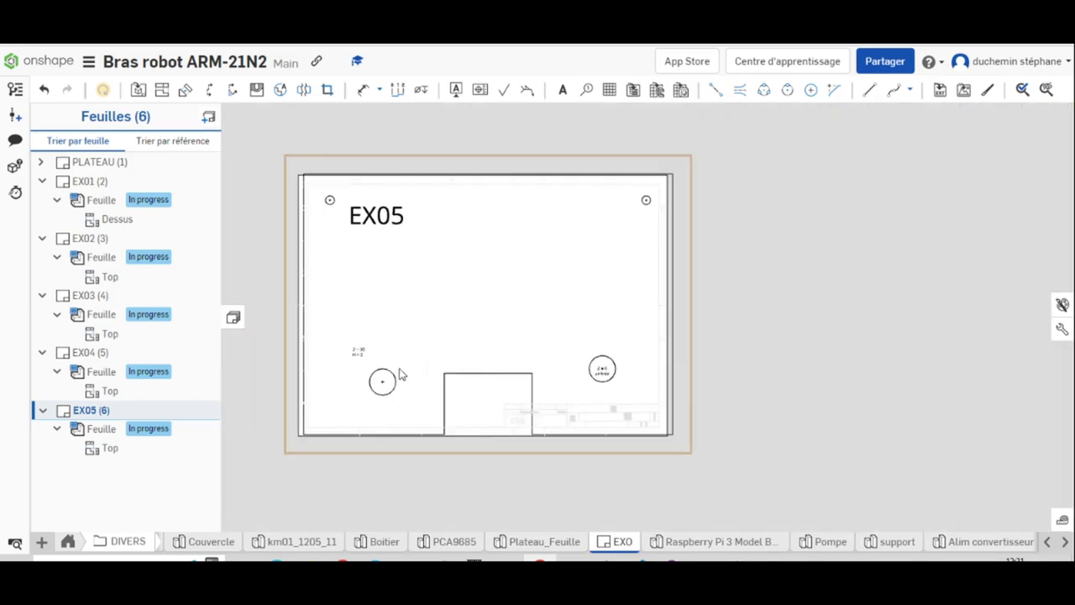
pyautogui.scroll(2, 408, 365)
pyautogui.scroll(2, 339, 466)
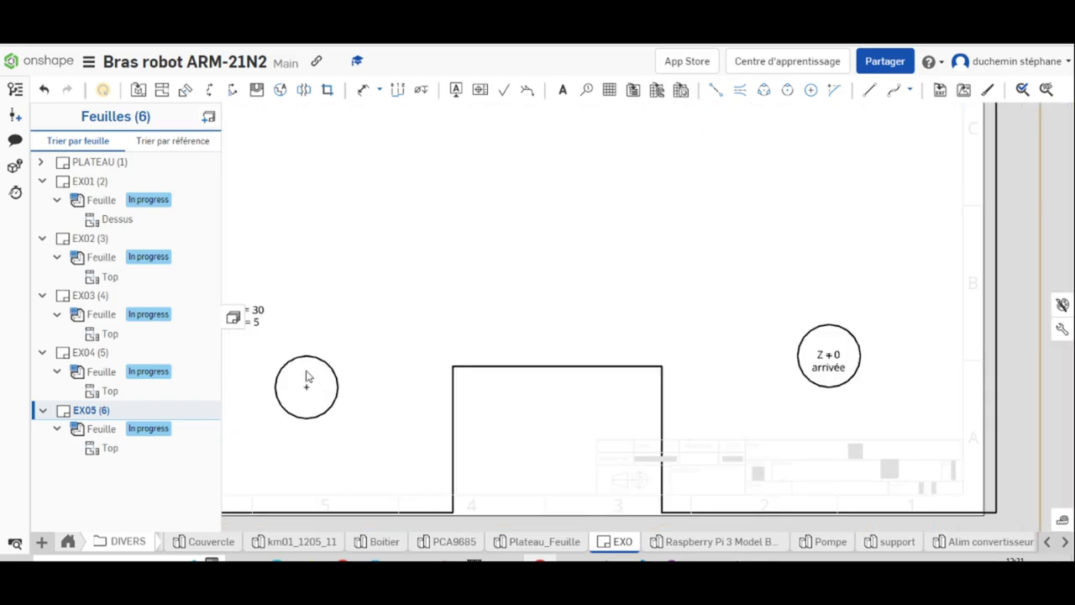
# Step: Move the Z = 30 H = 5 note into the left circle and edit it to Z = 0, H = 10
pyautogui.moveTo(269, 324); pyautogui.dragTo(355, 367)
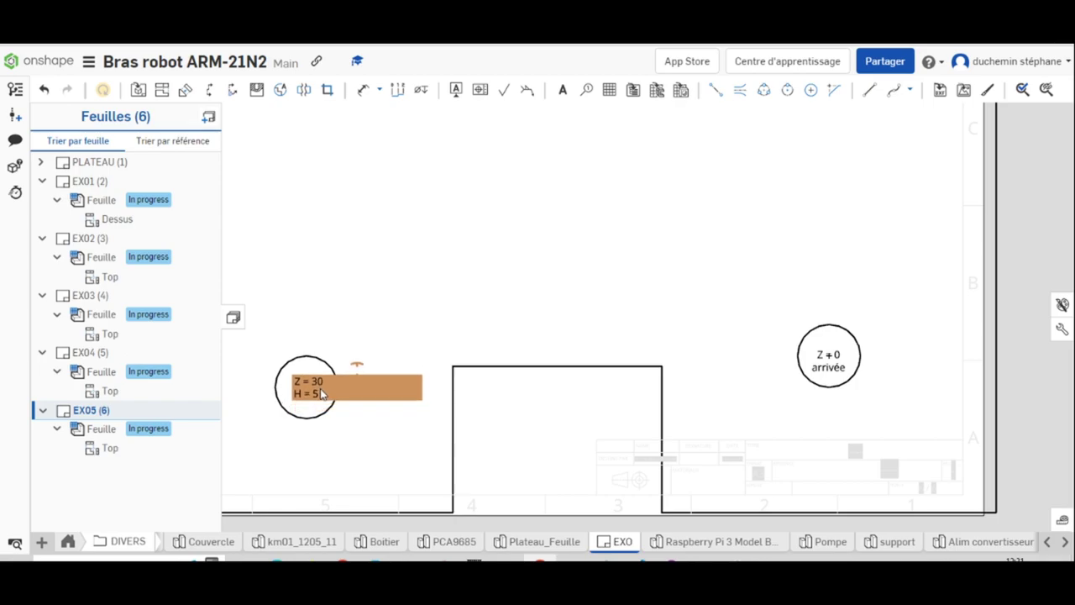
pyautogui.click(309, 398)
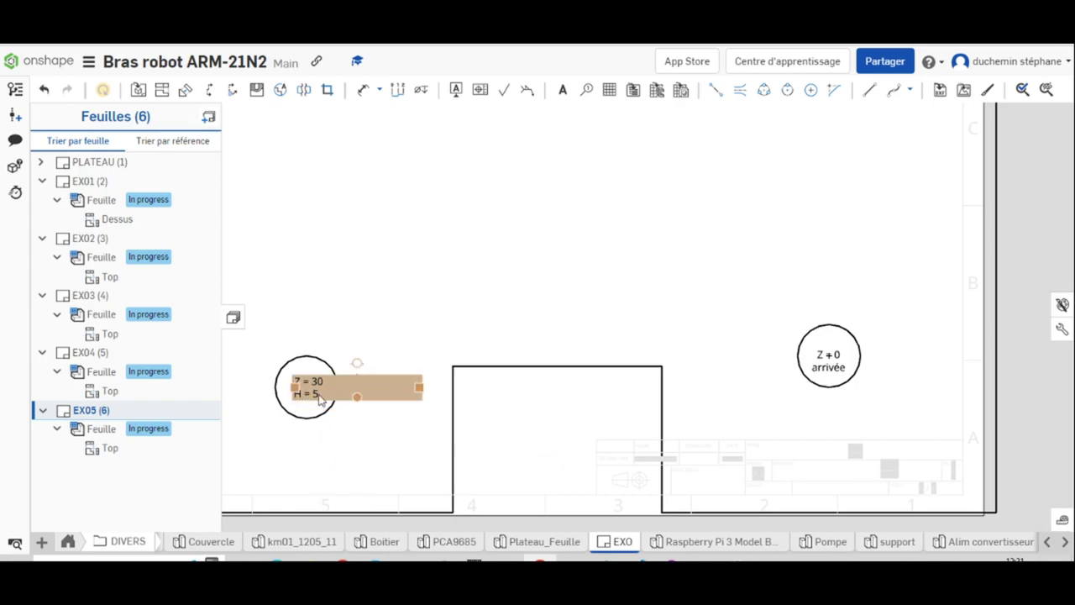
pyautogui.doubleClick(323, 397)
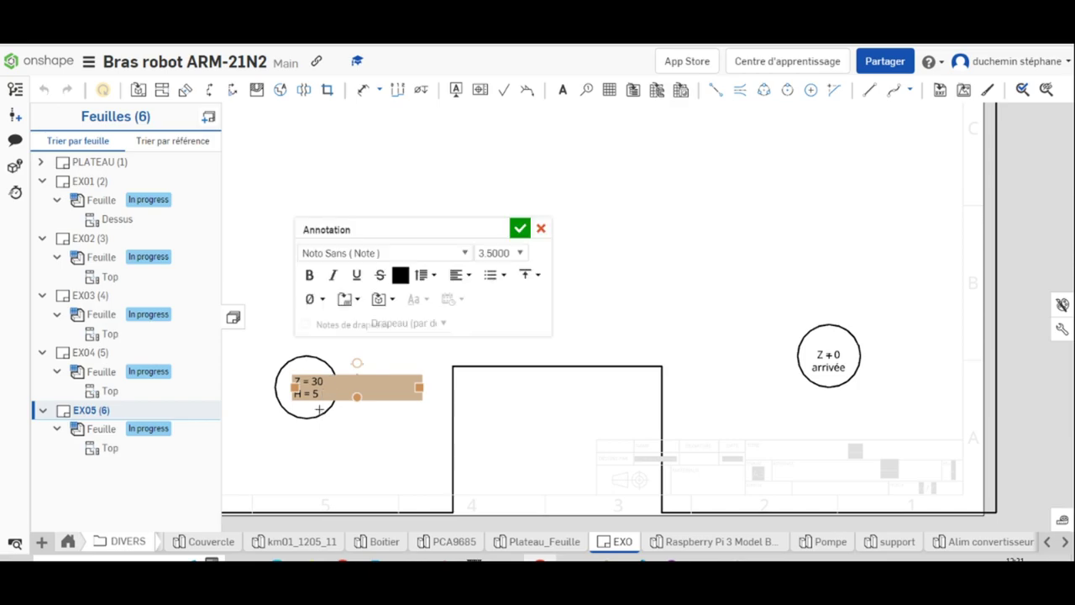
pyautogui.write('10')
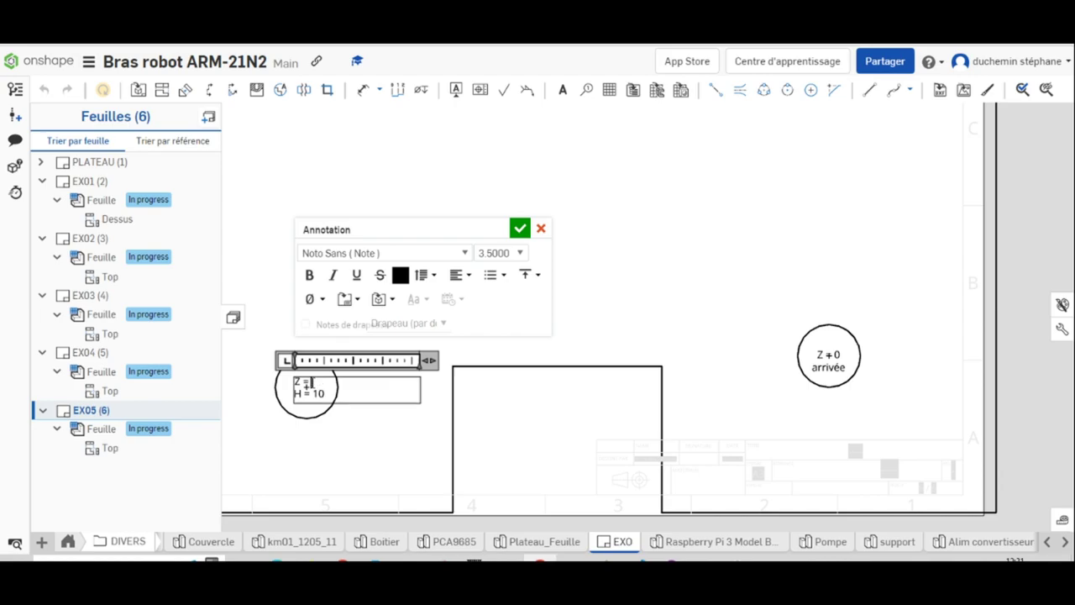
pyautogui.click(518, 229)
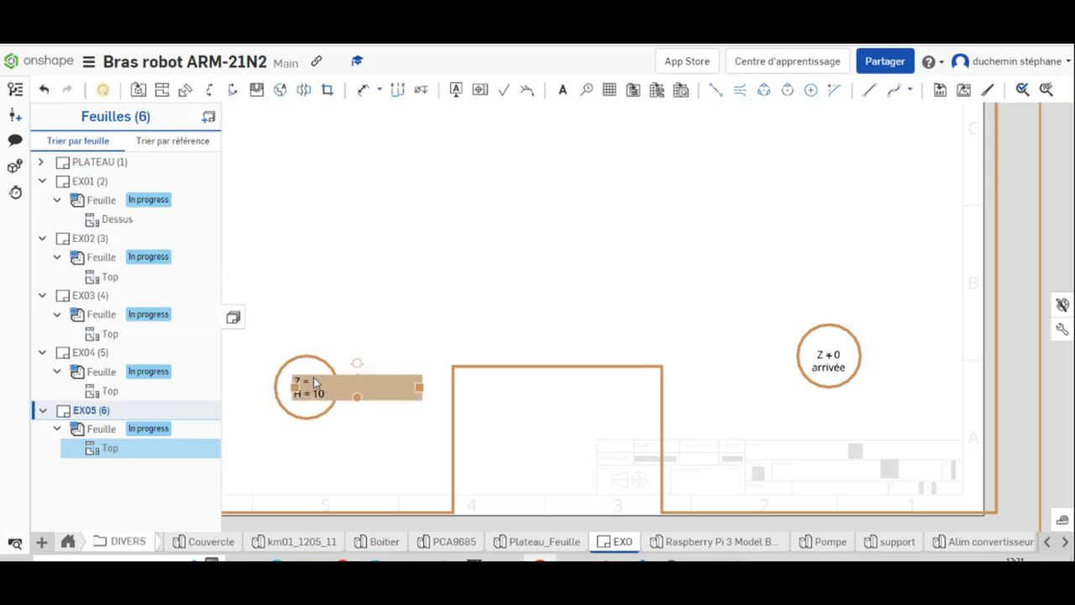
pyautogui.doubleClick(313, 379)
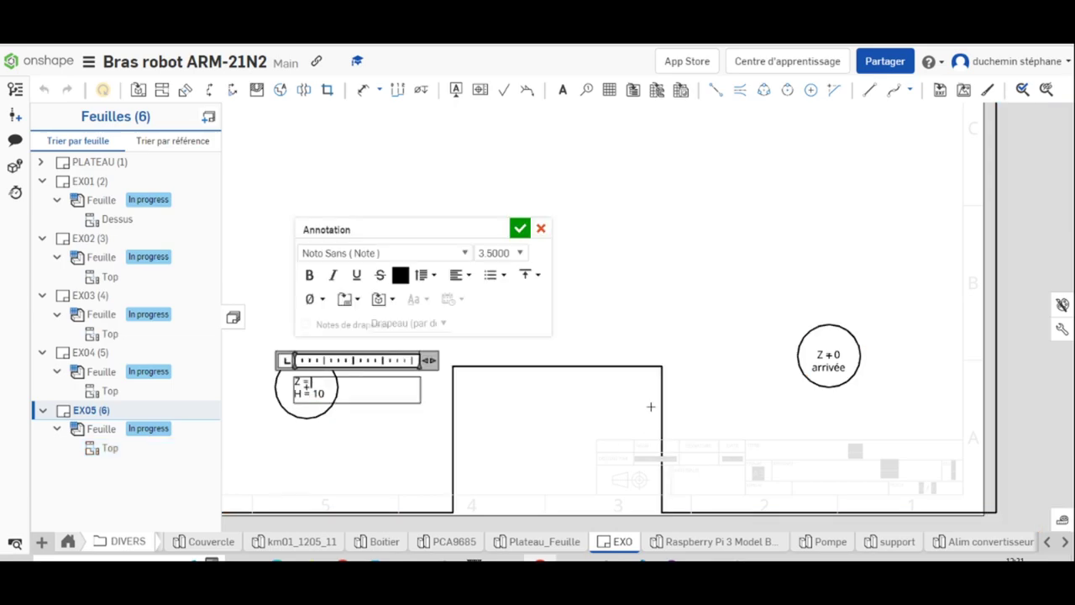
pyautogui.click(520, 232)
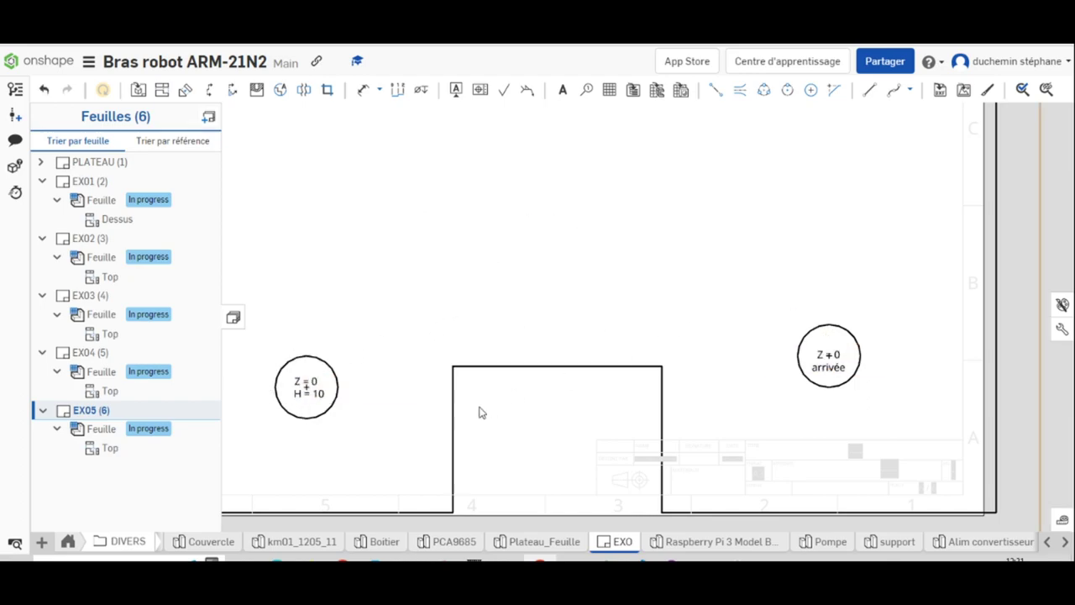
pyautogui.scroll(2, 545, 360)
pyautogui.scroll(-2, 556, 364)
pyautogui.scroll(-3, 558, 365)
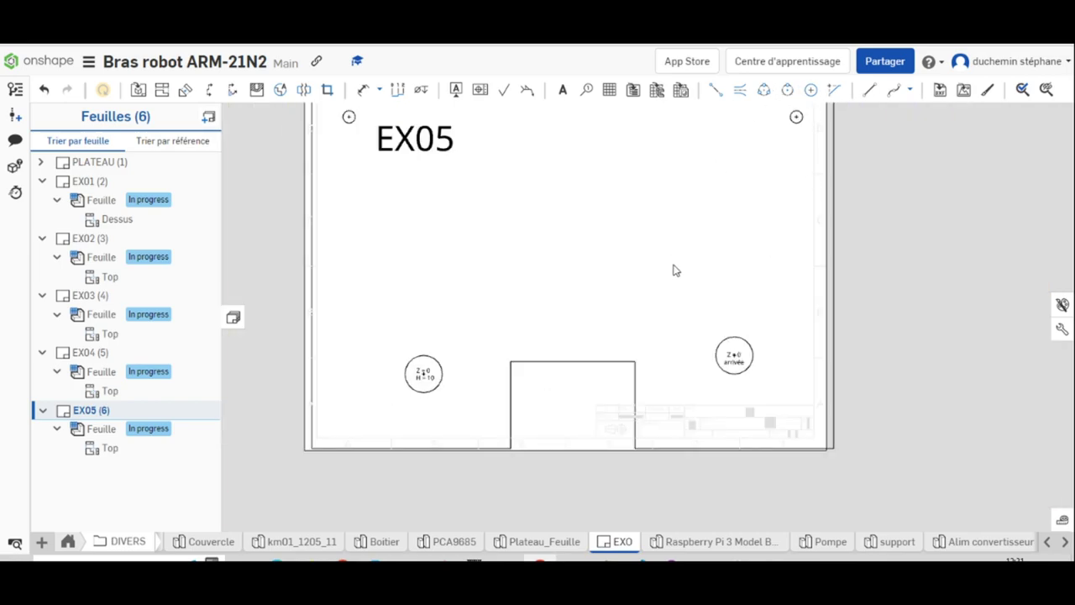
# Step: Export the EXO drawing as a PDF file named EX05
pyautogui.rightClick(602, 546)
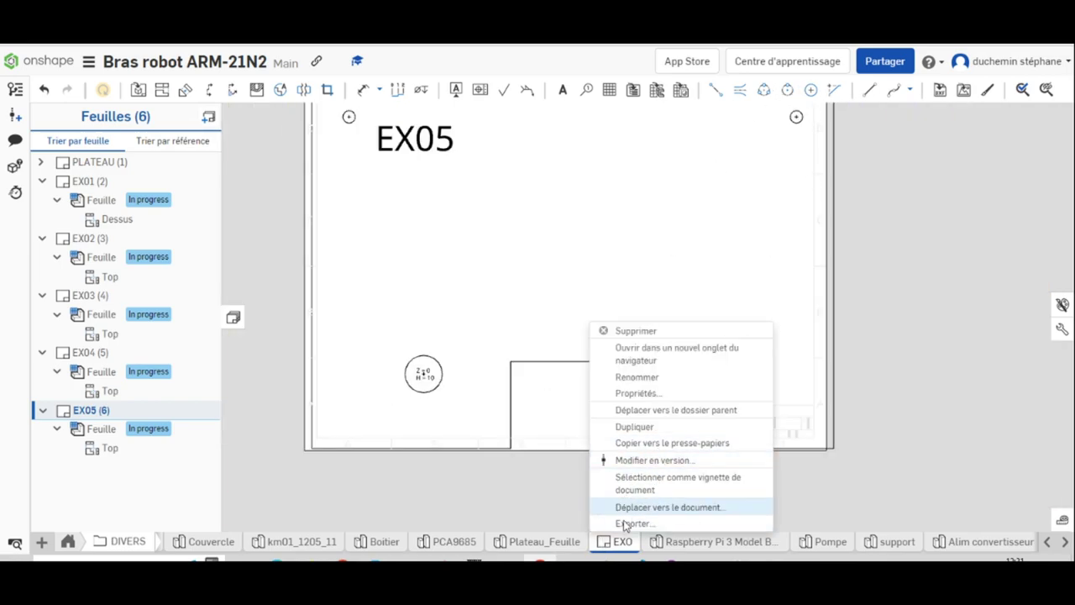
pyautogui.click(633, 523)
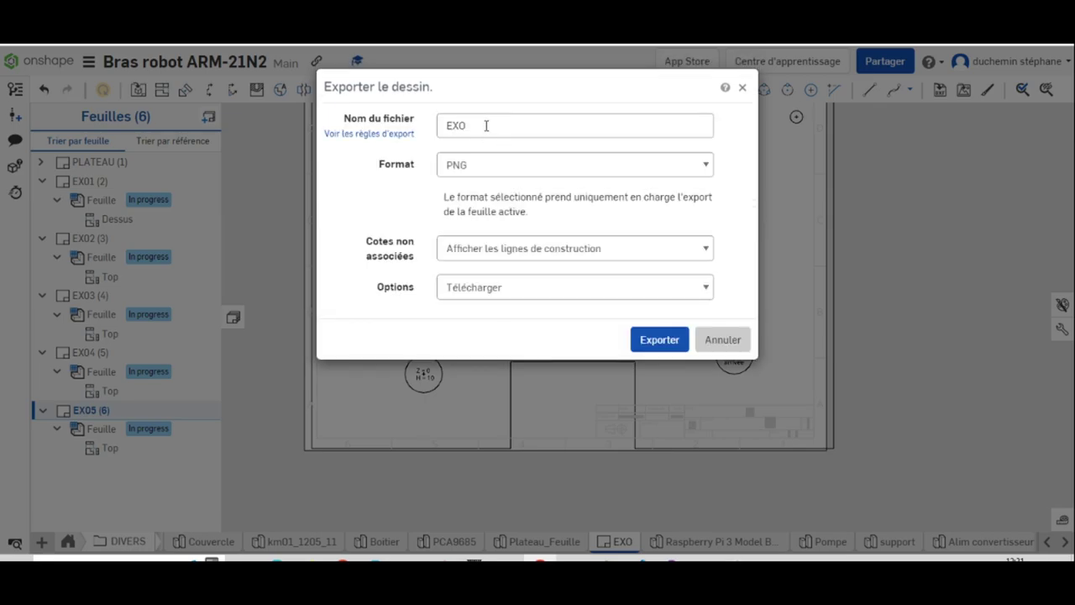
pyautogui.click(485, 123)
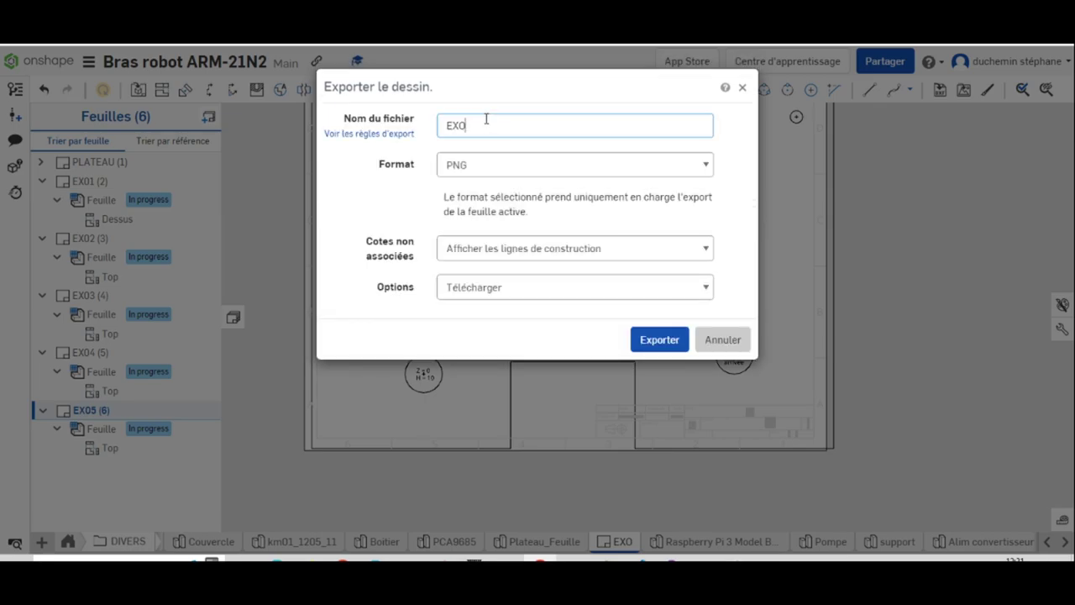
pyautogui.write('5')
pyautogui.click(508, 165)
pyautogui.click(495, 182)
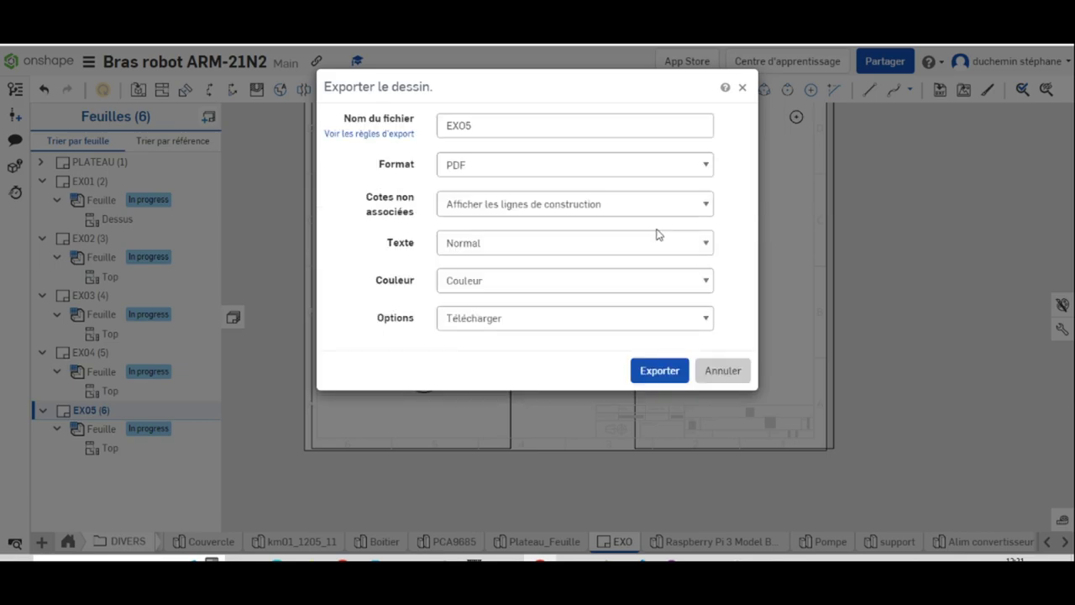
pyautogui.click(638, 376)
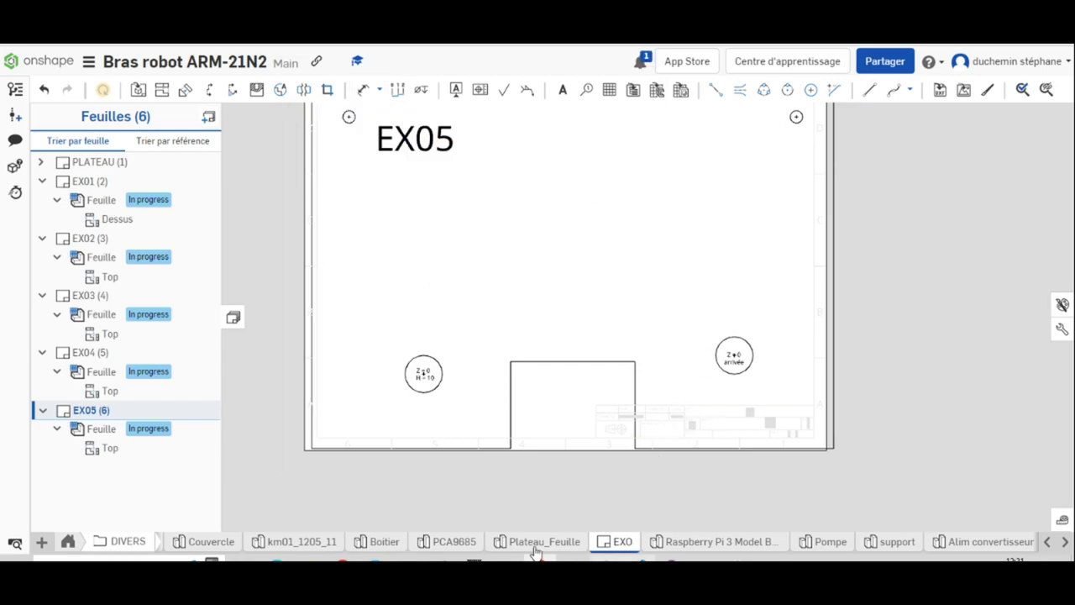
pyautogui.click(107, 542)
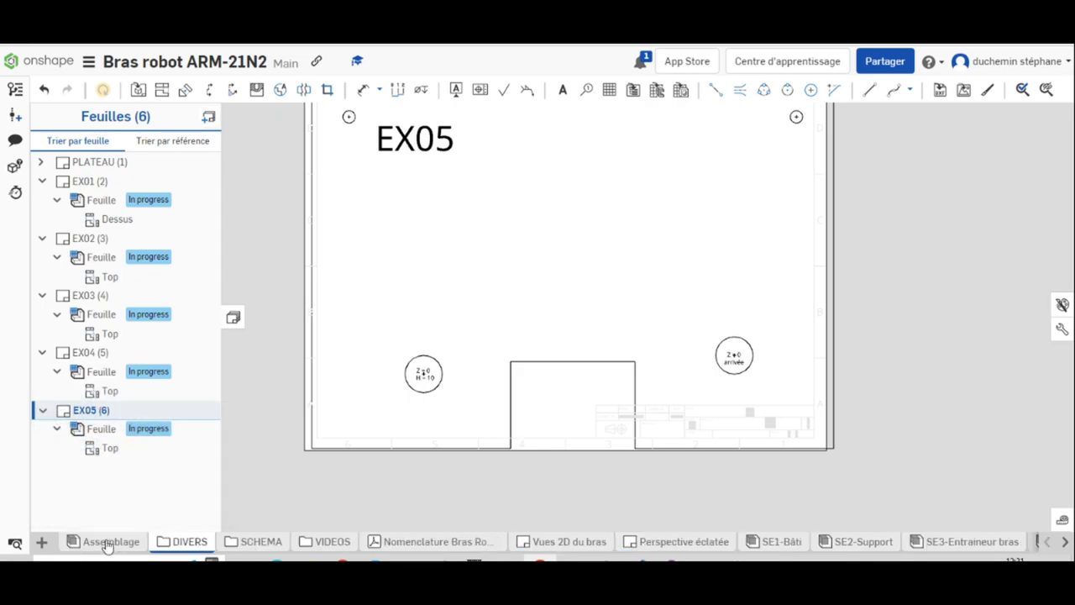
# Step: Open the exported 6-page drawing PDF and scroll down to the EX05 sheet
pyautogui.click(106, 543)
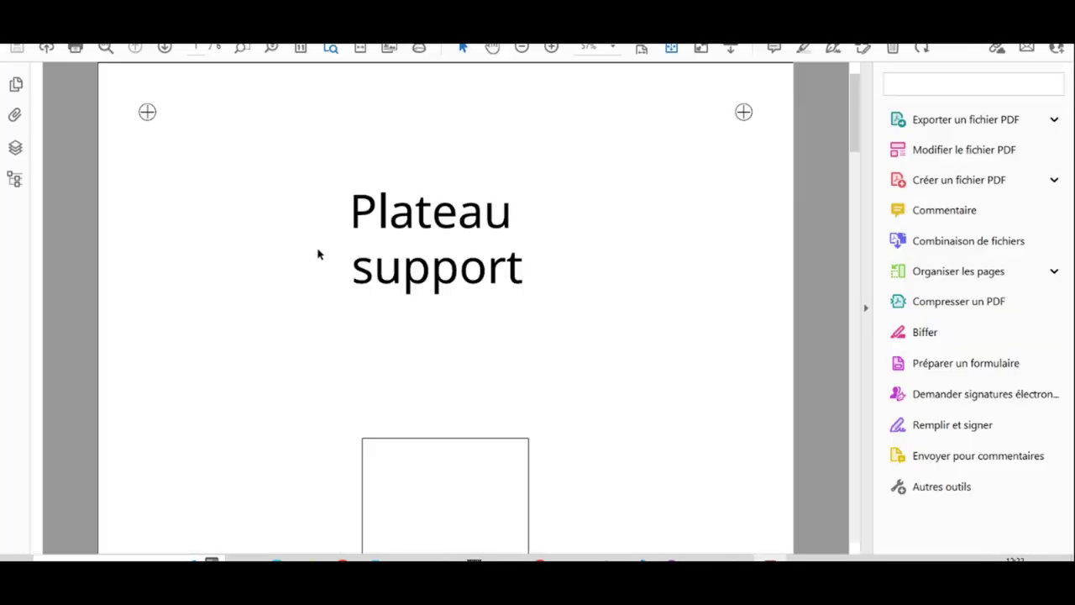
pyautogui.scroll(-1, 445, 294)
pyautogui.scroll(1, 470, 309)
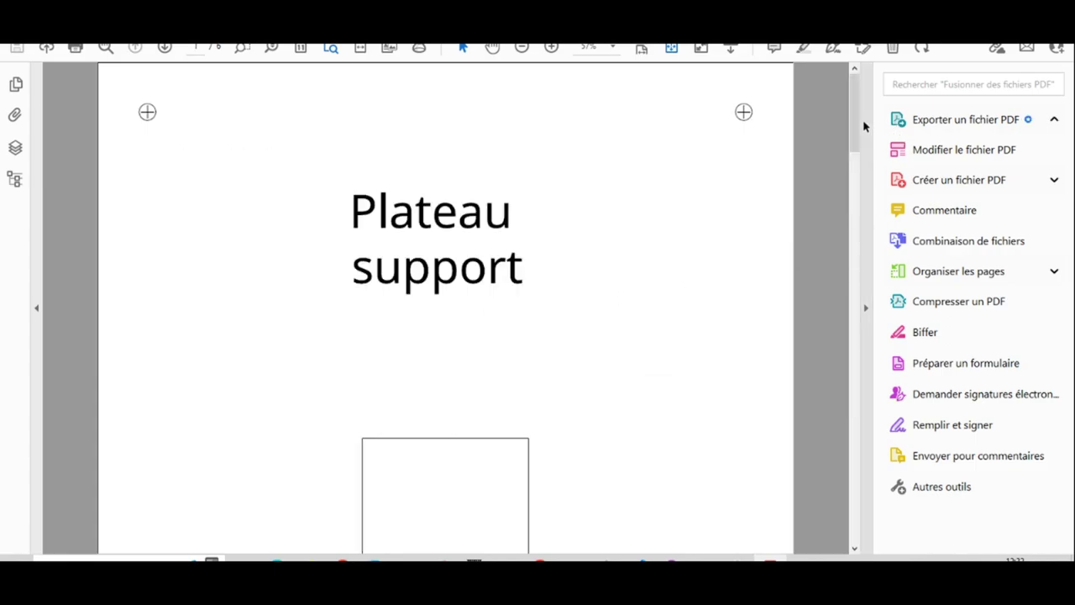
pyautogui.scroll(-1, 426, 309)
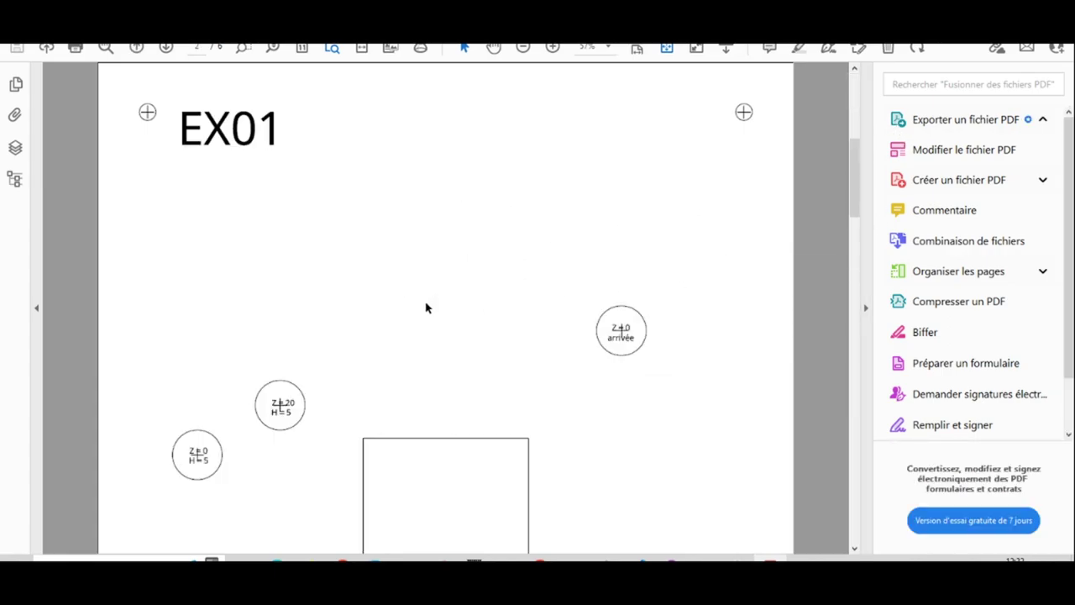
pyautogui.scroll(-2, 426, 308)
pyautogui.scroll(-1, 426, 309)
pyautogui.scroll(-1, 426, 309)
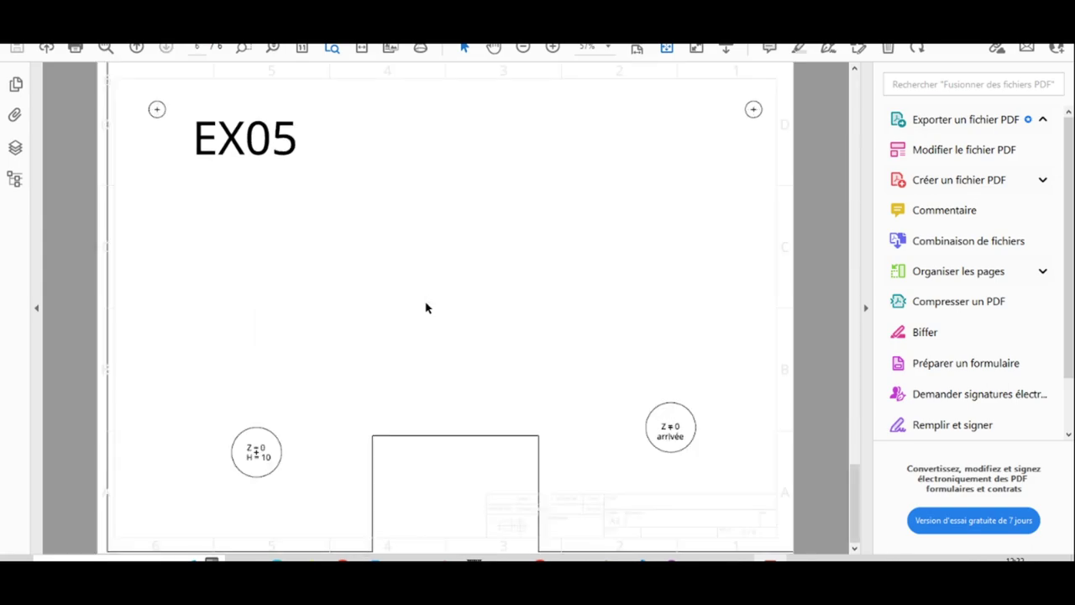